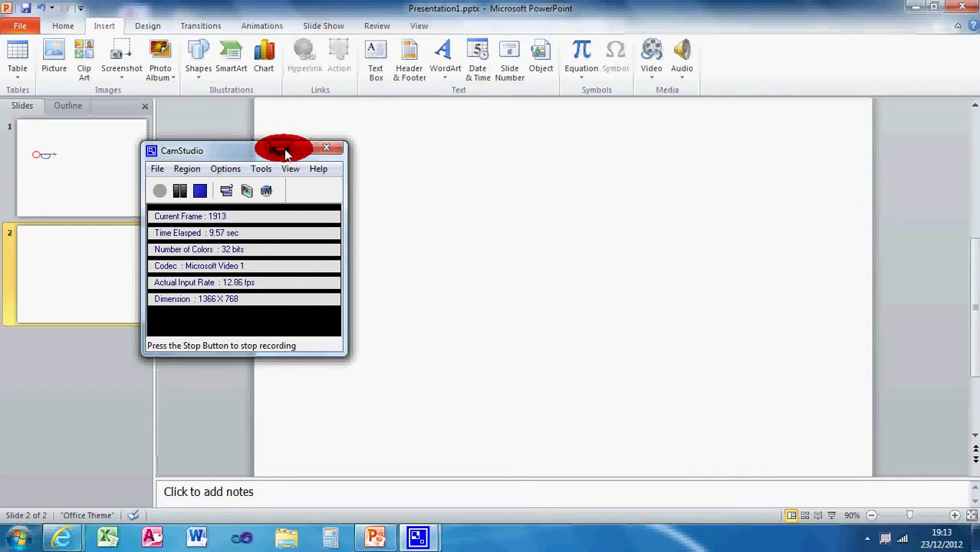
Search the installed programs for "powerpoint" and launch Microsoft PowerPoint 2010 with a new blank presentation.
click(12, 540)
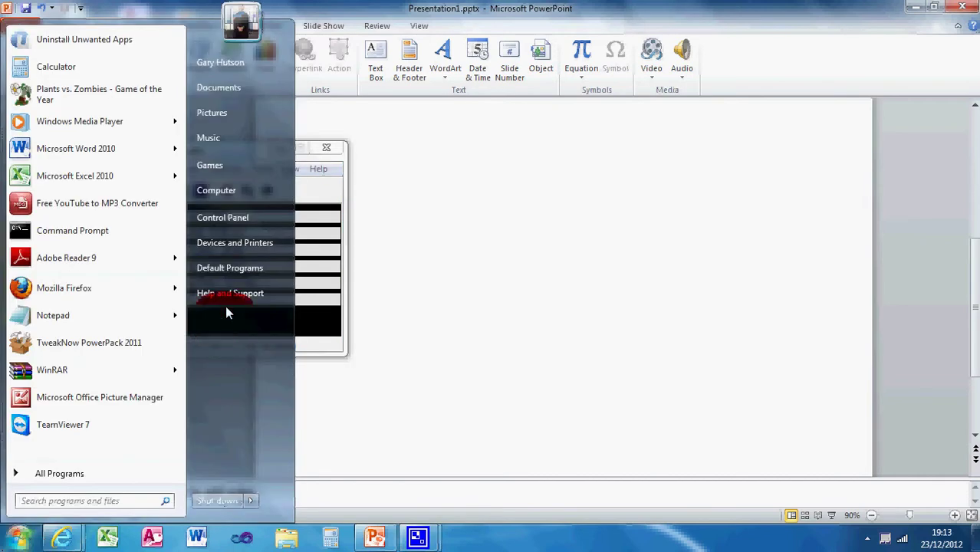
click(499, 246)
click(15, 540)
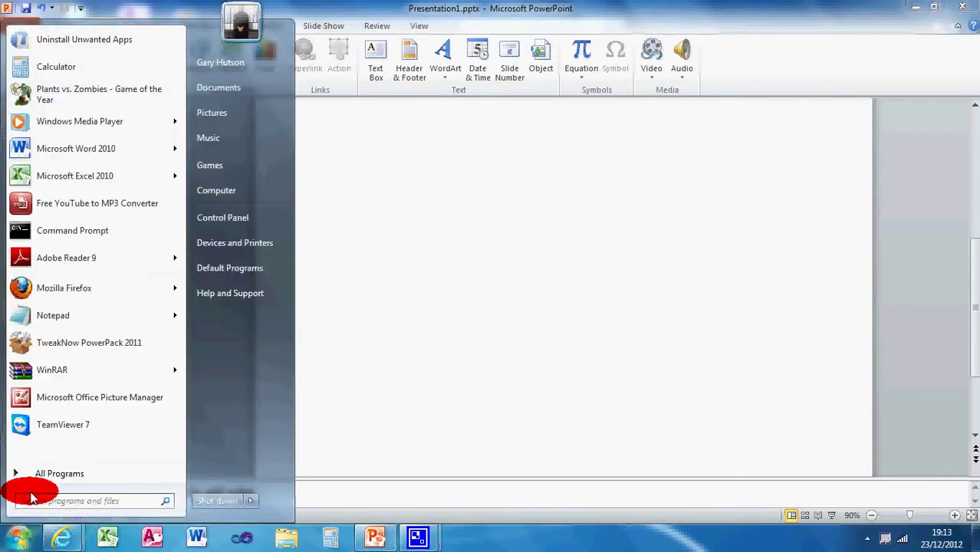
text(pow)
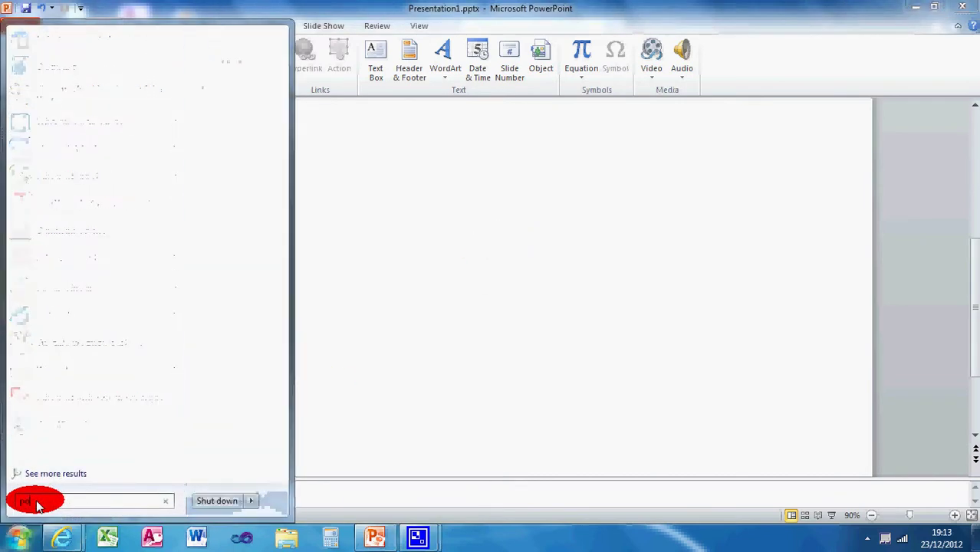
text(erpoint)
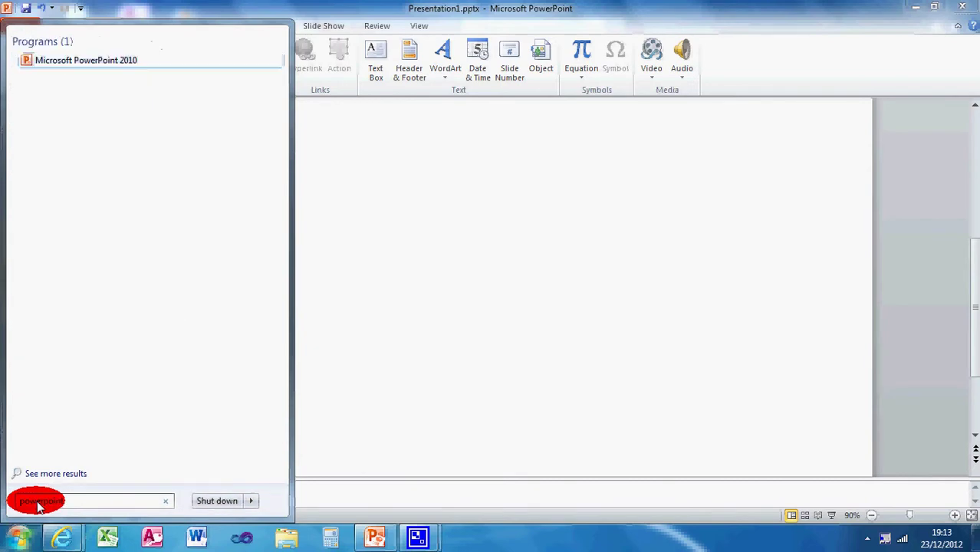
click(121, 63)
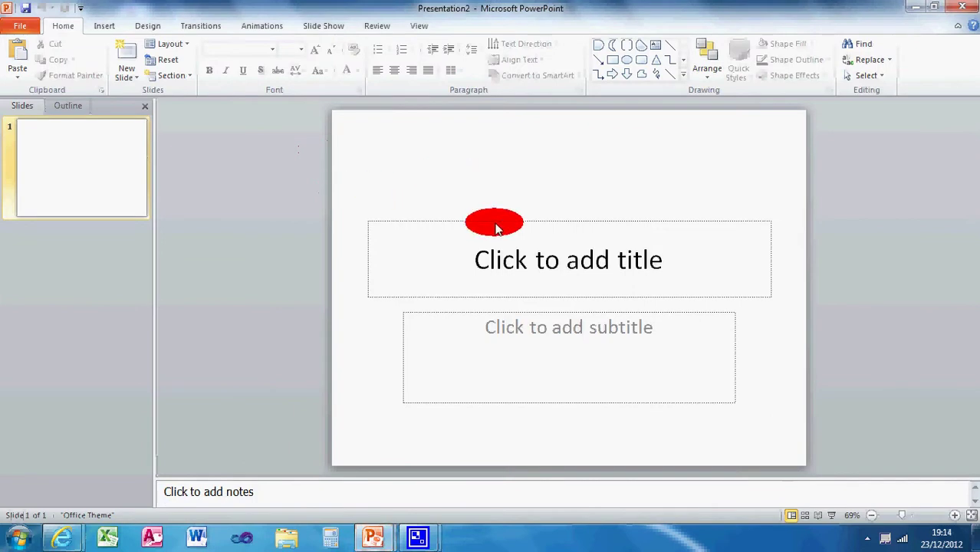
Delete the title and subtitle placeholders from the first slide.
click(537, 225)
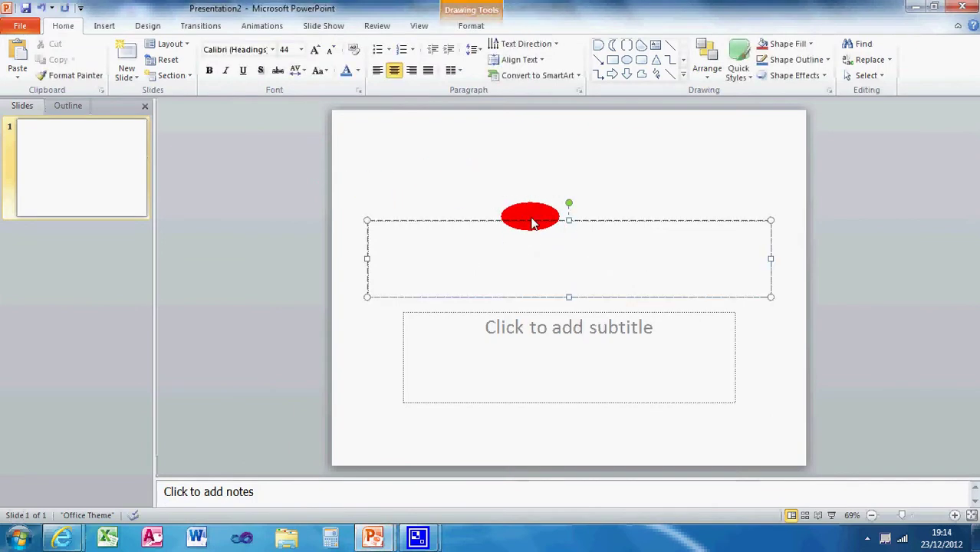
click(533, 222)
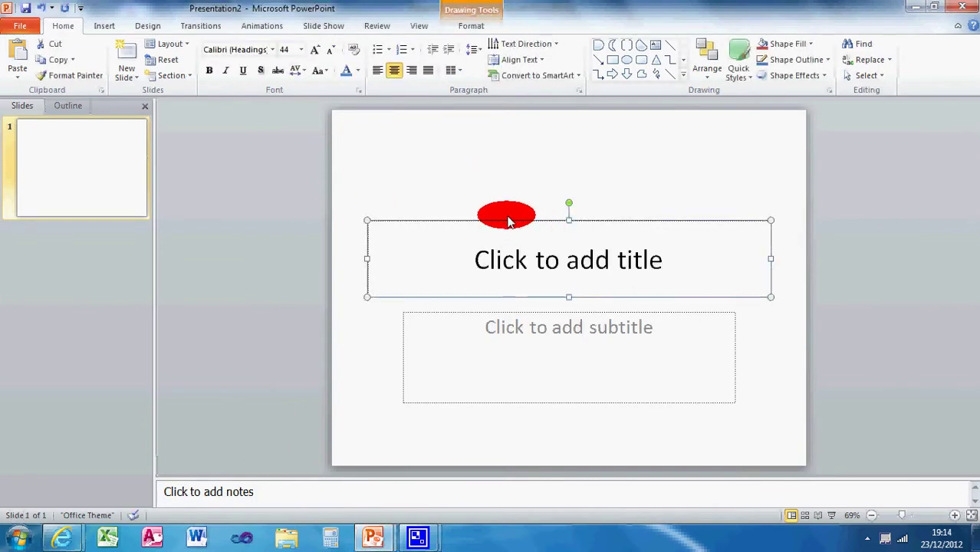
click(508, 222)
click(483, 315)
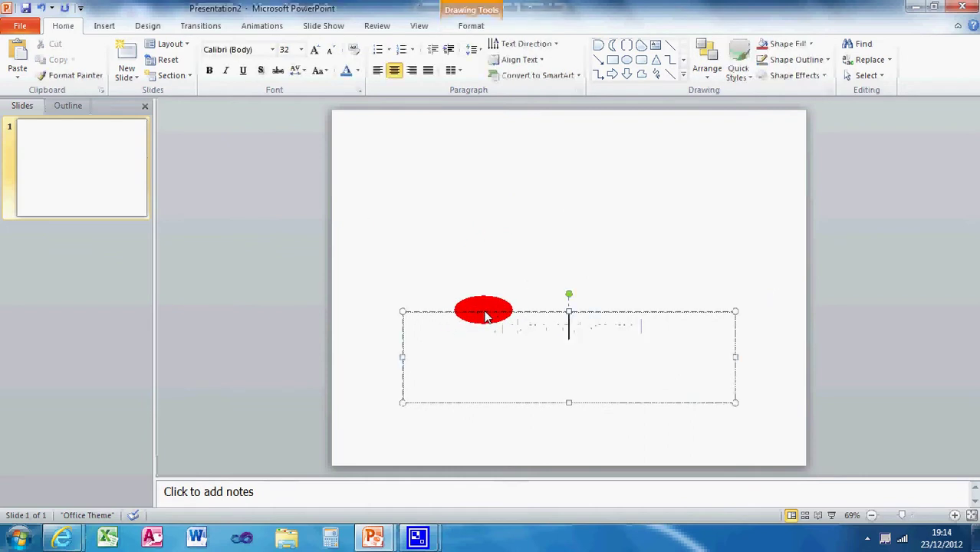
click(484, 311)
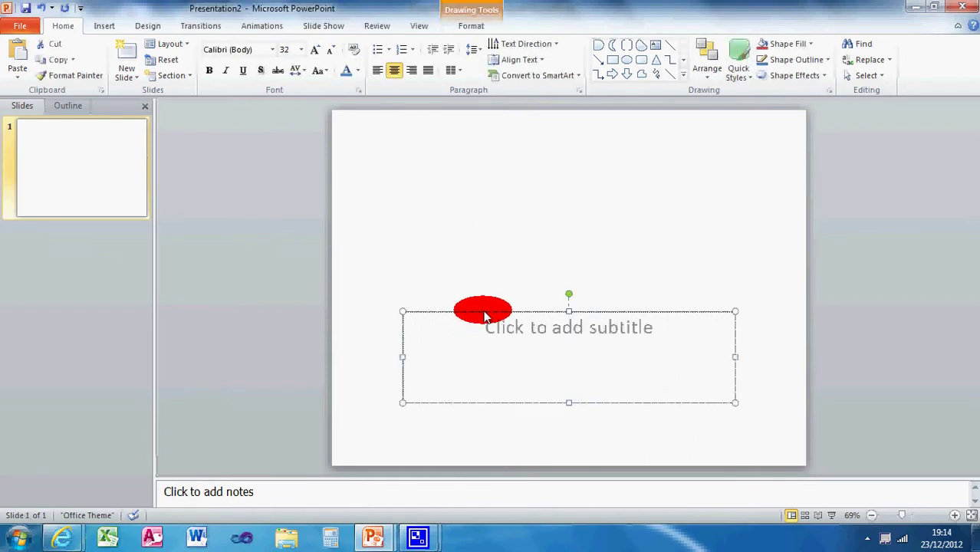
key(Delete)
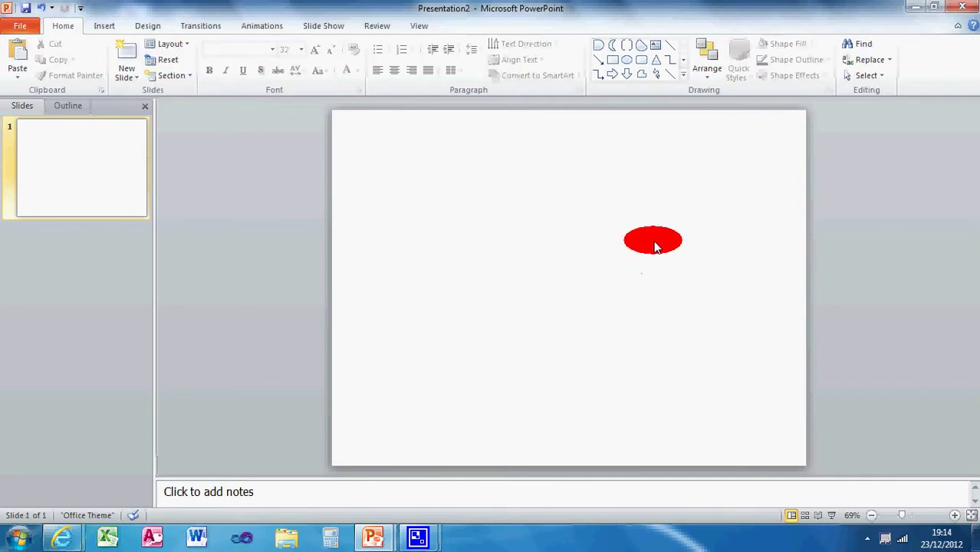
click(100, 31)
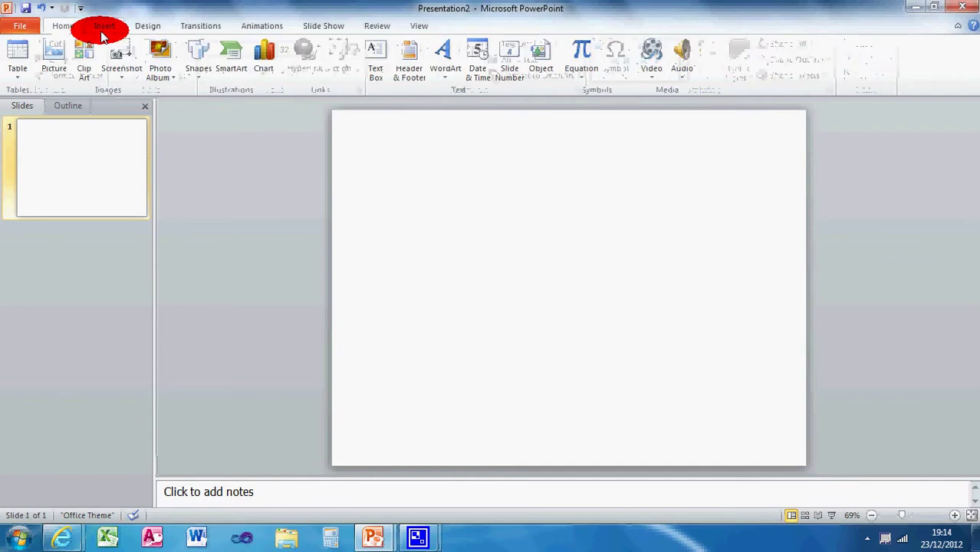
click(199, 79)
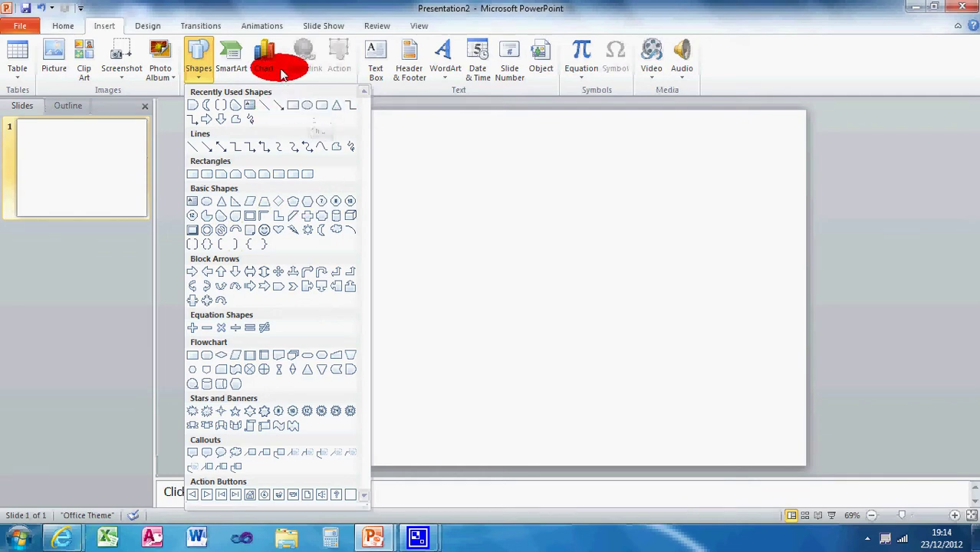
key(super+Left)
click(435, 11)
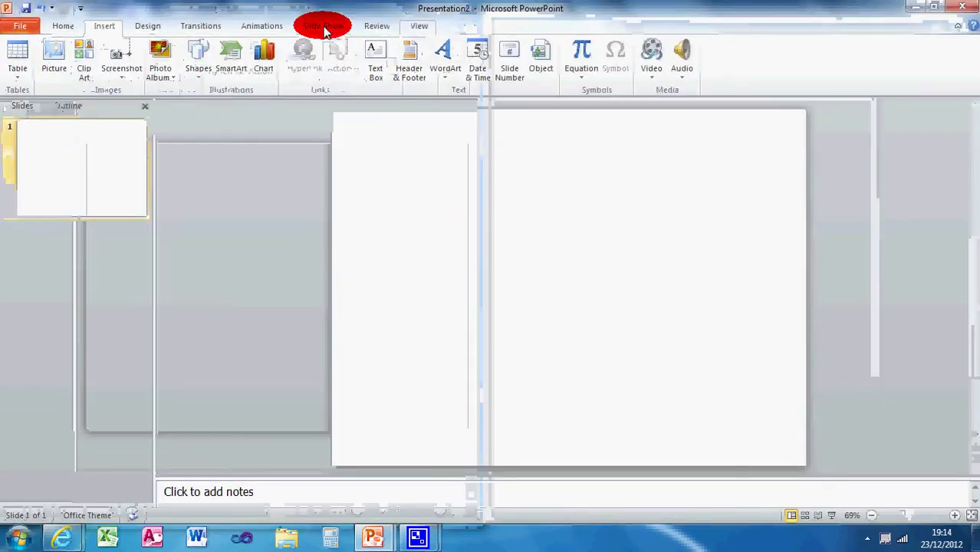
click(65, 25)
Insert an oval shape and draw it as a small circle near the slide's upper-left corner.
click(106, 26)
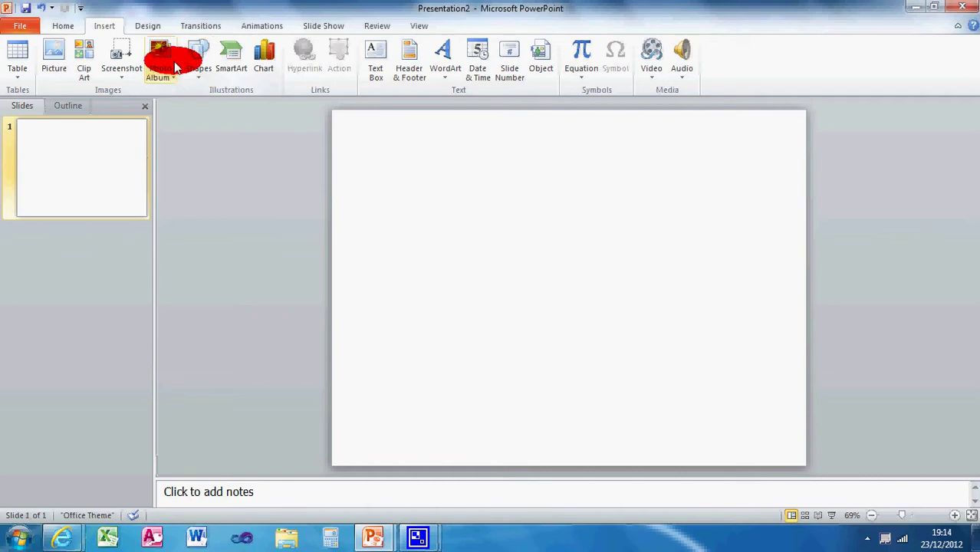
click(197, 69)
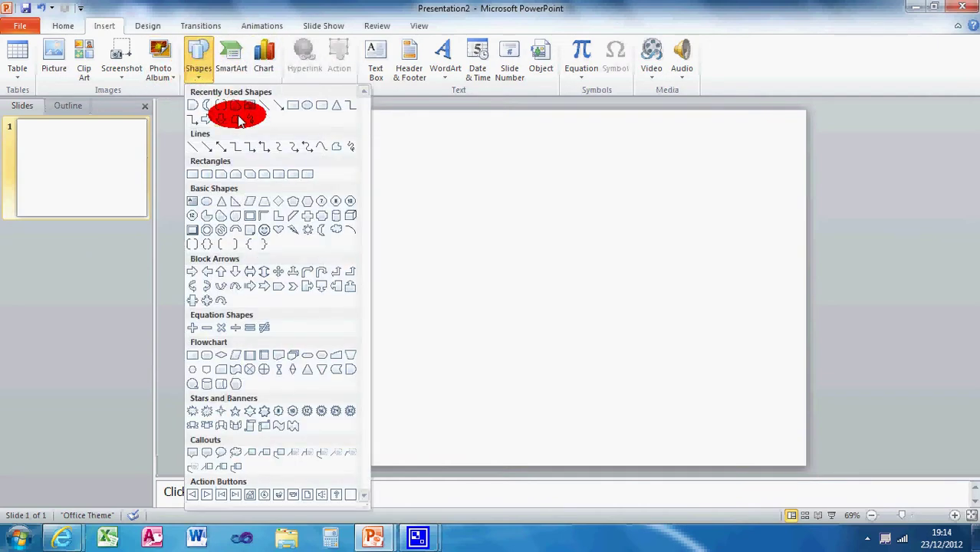
click(311, 113)
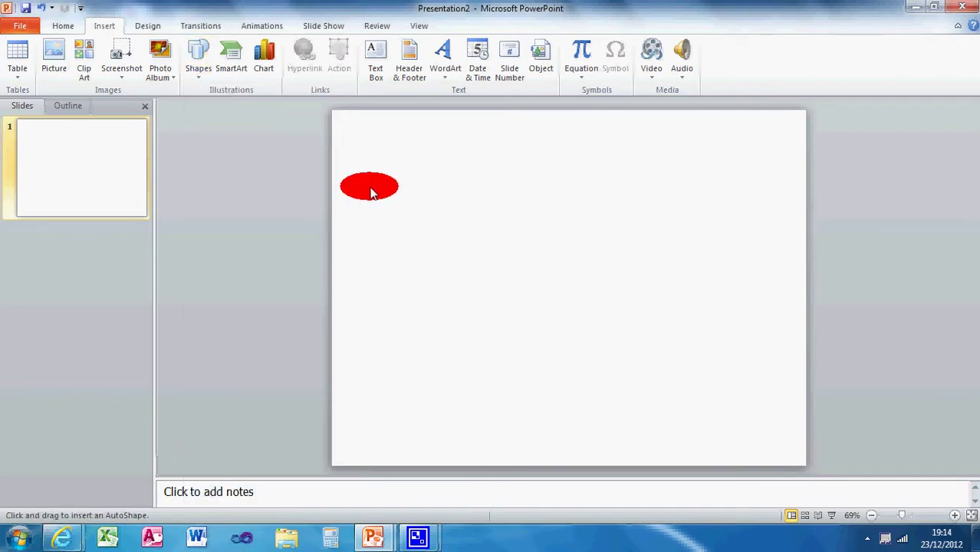
drag(369, 169, 407, 201)
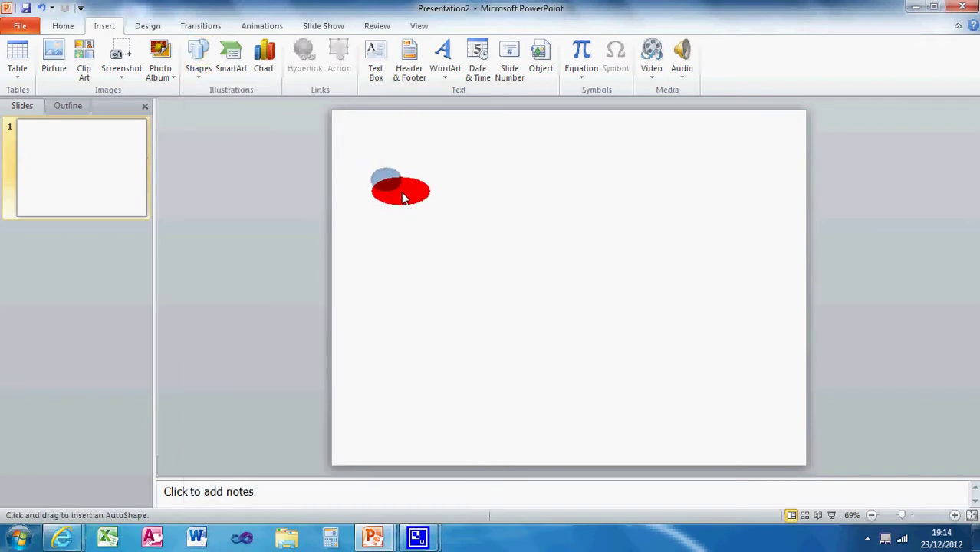
drag(404, 198, 416, 186)
Format the circle with no fill and a standard red outline.
click(386, 187)
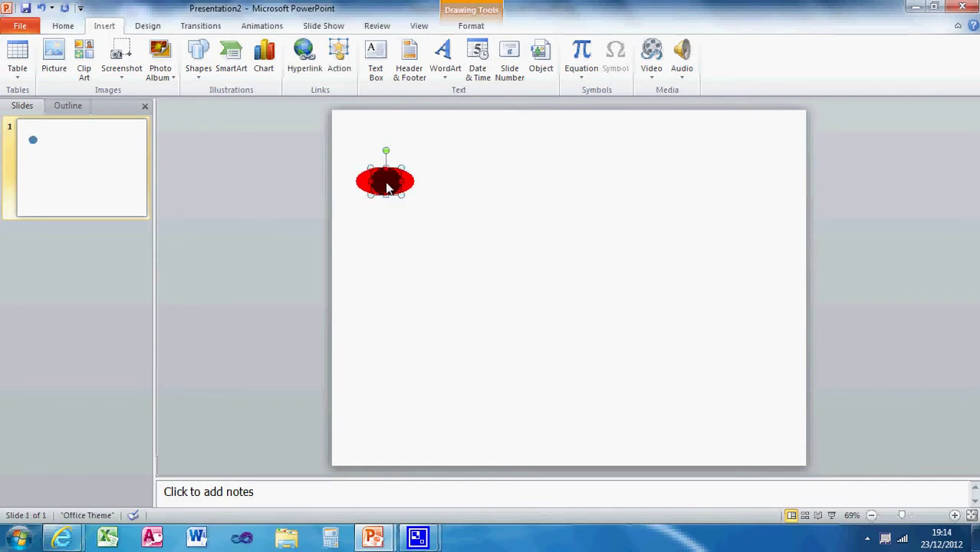
right_click(387, 186)
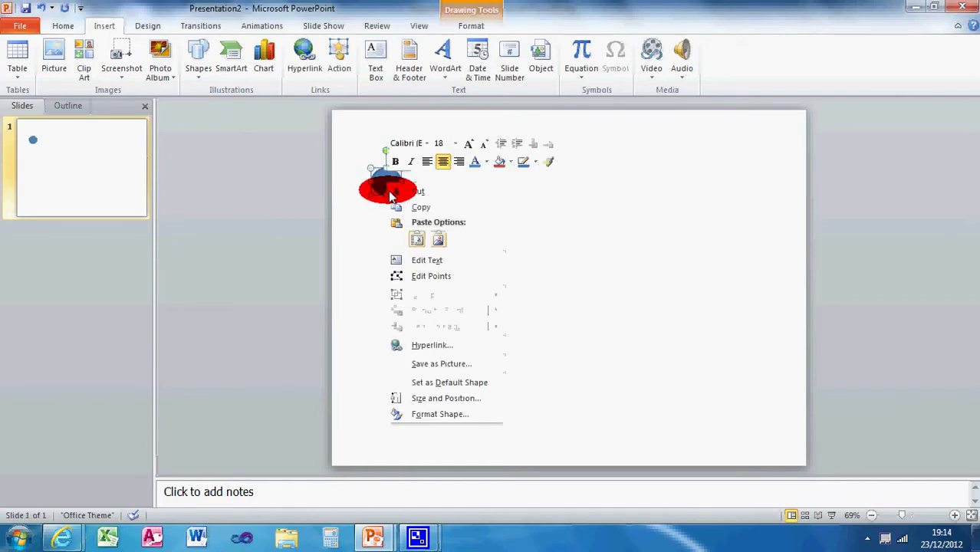
click(458, 416)
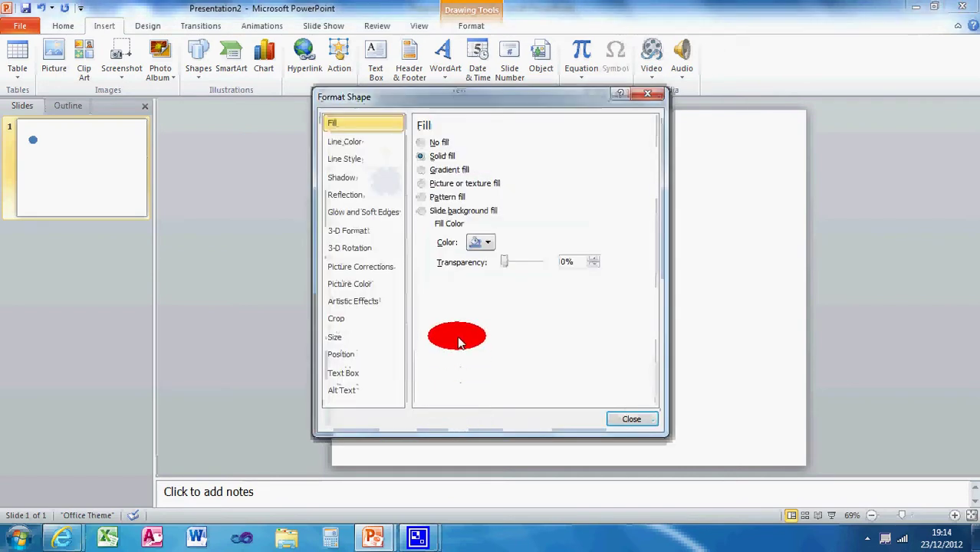
click(426, 143)
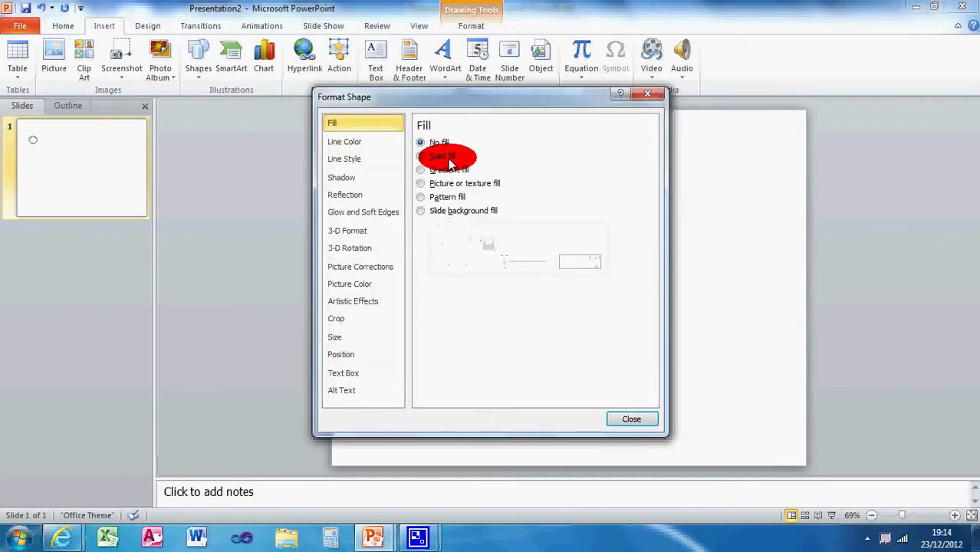
click(362, 142)
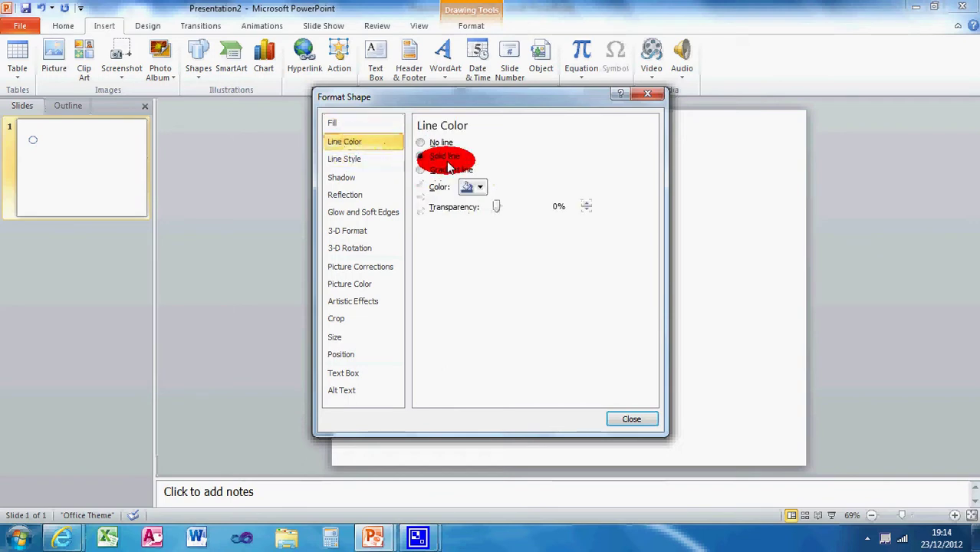
click(479, 188)
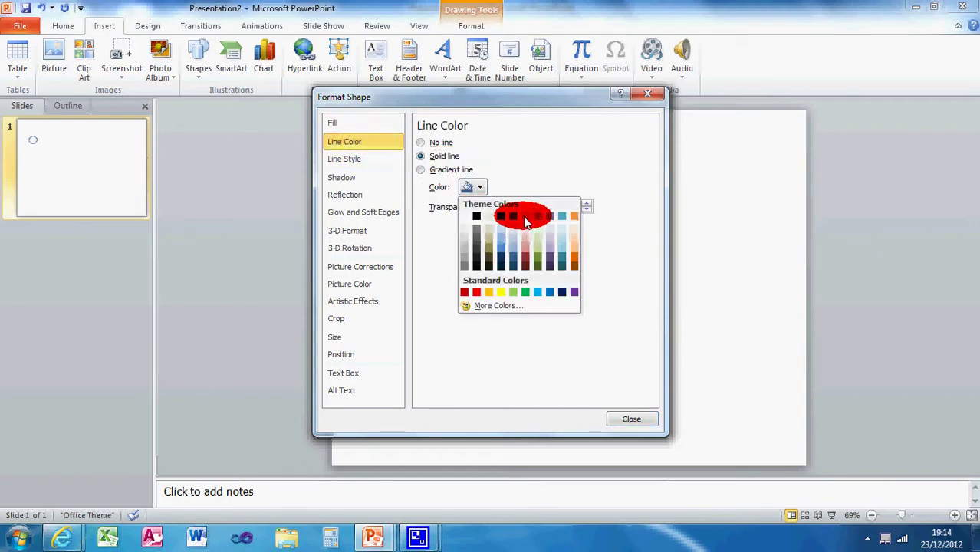
click(476, 292)
click(631, 418)
click(473, 232)
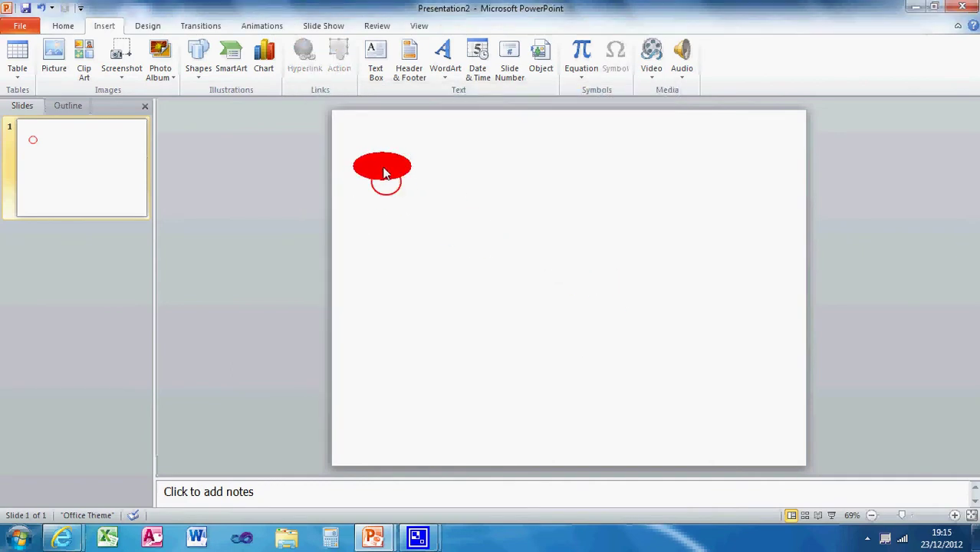
Insert an arrow line and draw it short and horizontal, pointing right from the circle's right edge.
click(139, 27)
click(107, 25)
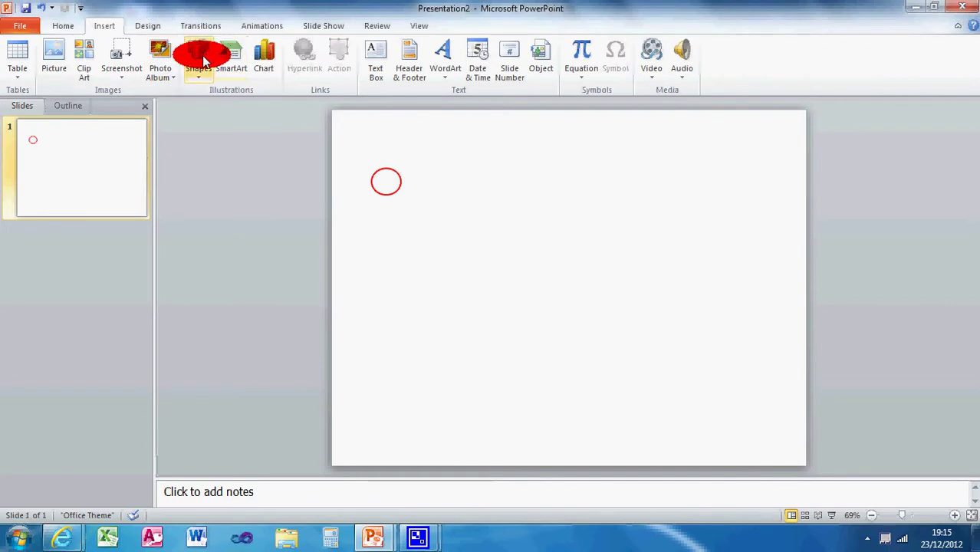
click(201, 58)
click(281, 106)
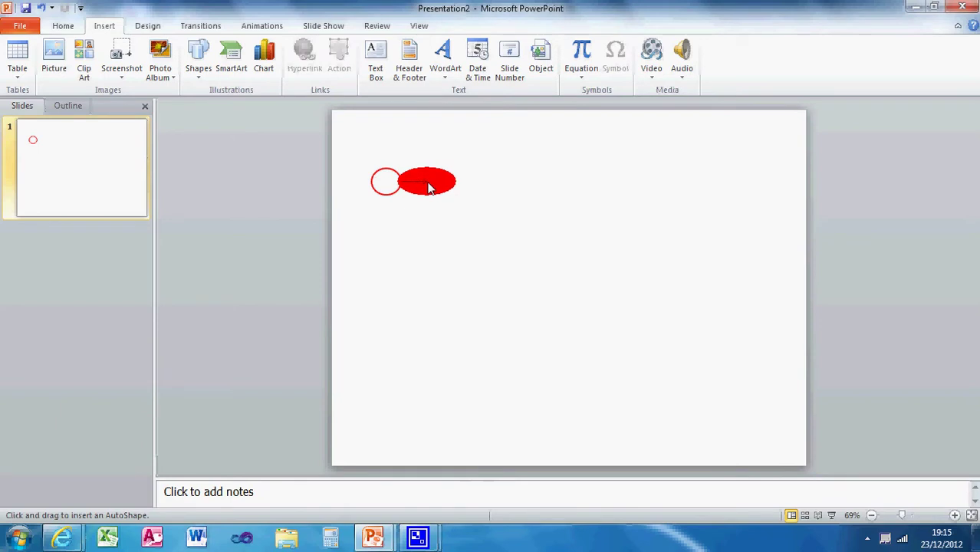
drag(428, 186, 428, 182)
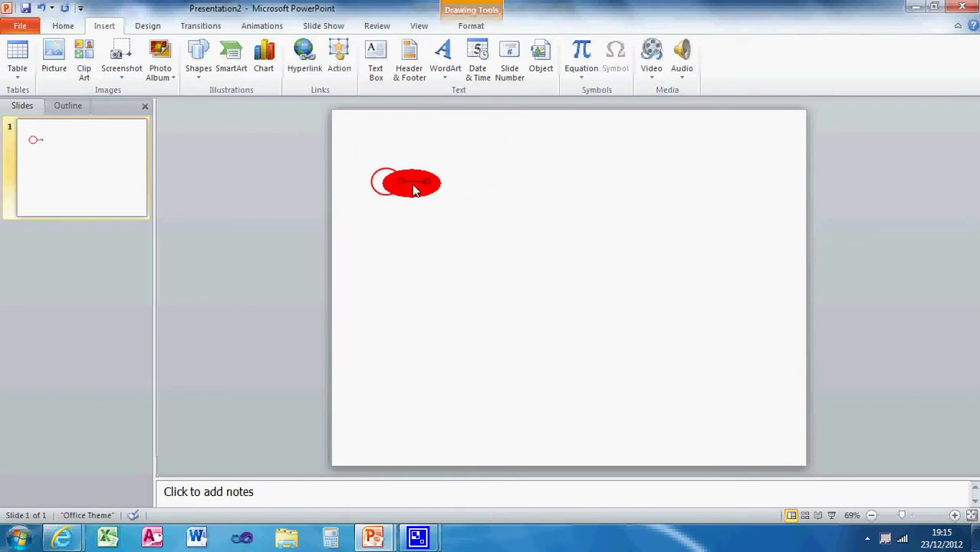
Format the arrow with a standard red line colour and a line width of 2 pt.
right_click(415, 185)
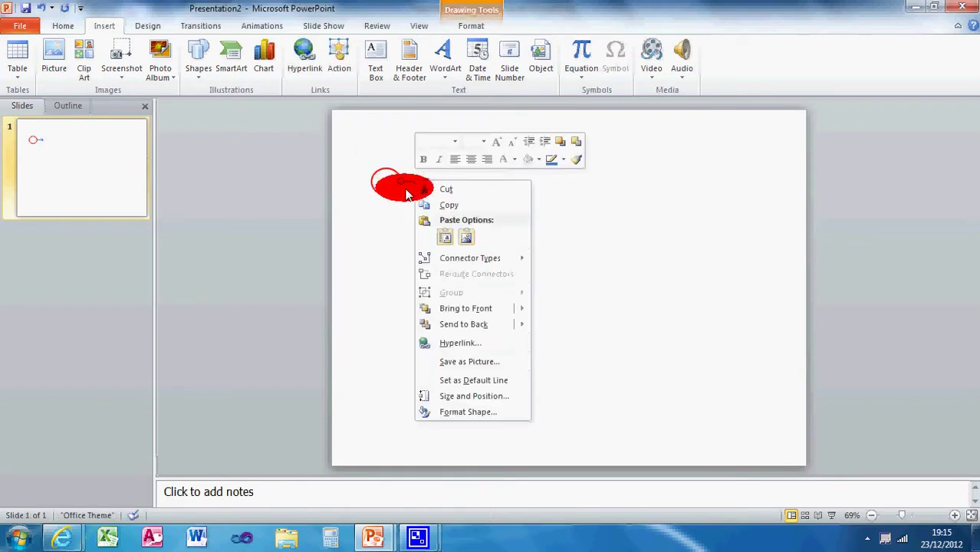
click(468, 411)
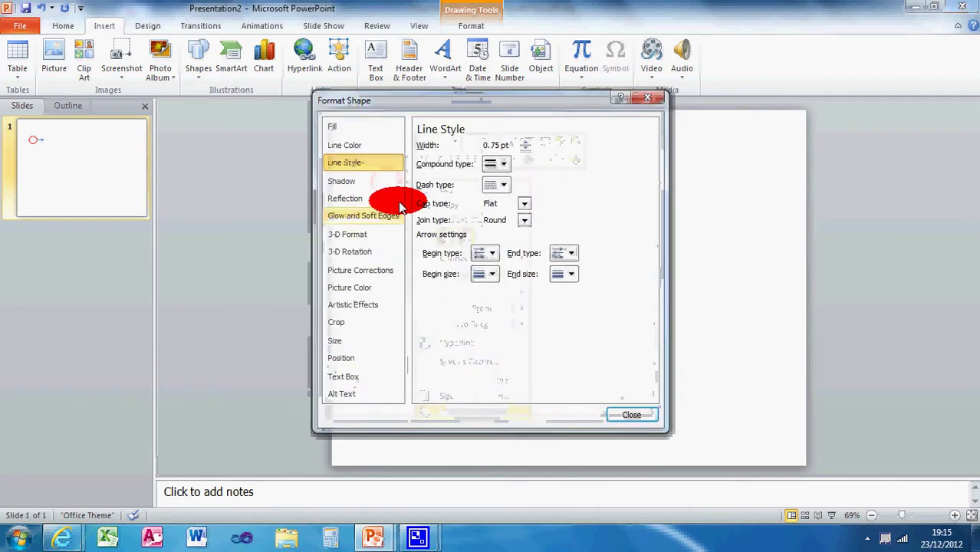
click(356, 126)
click(359, 146)
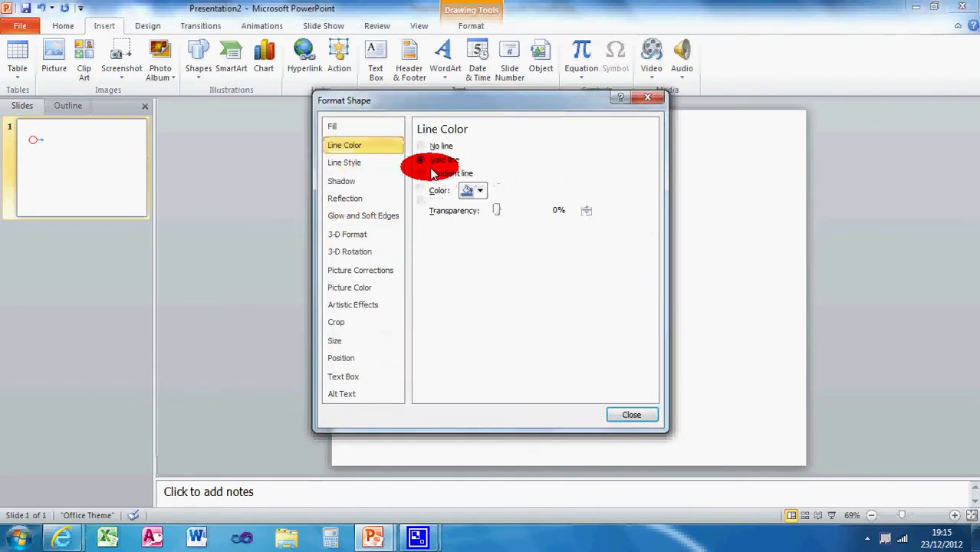
click(490, 193)
click(469, 295)
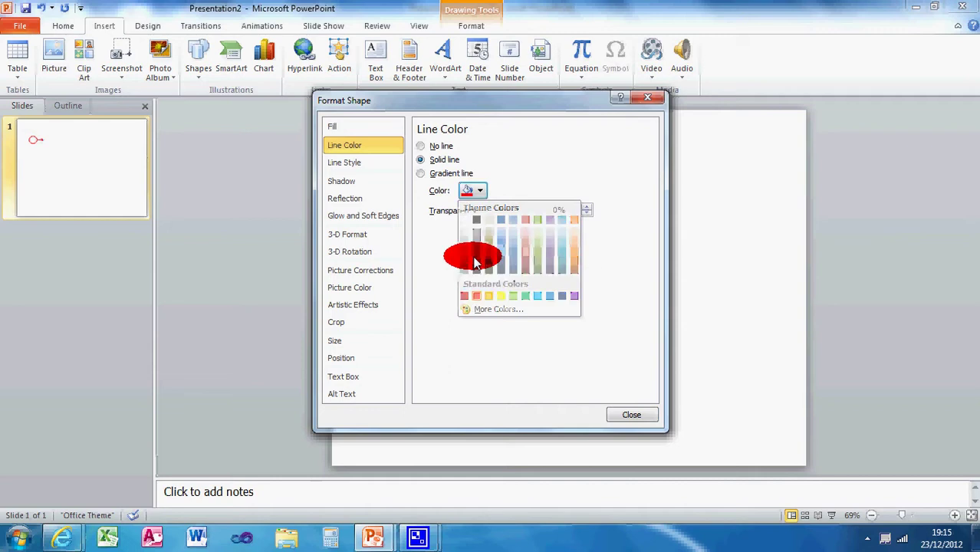
click(343, 162)
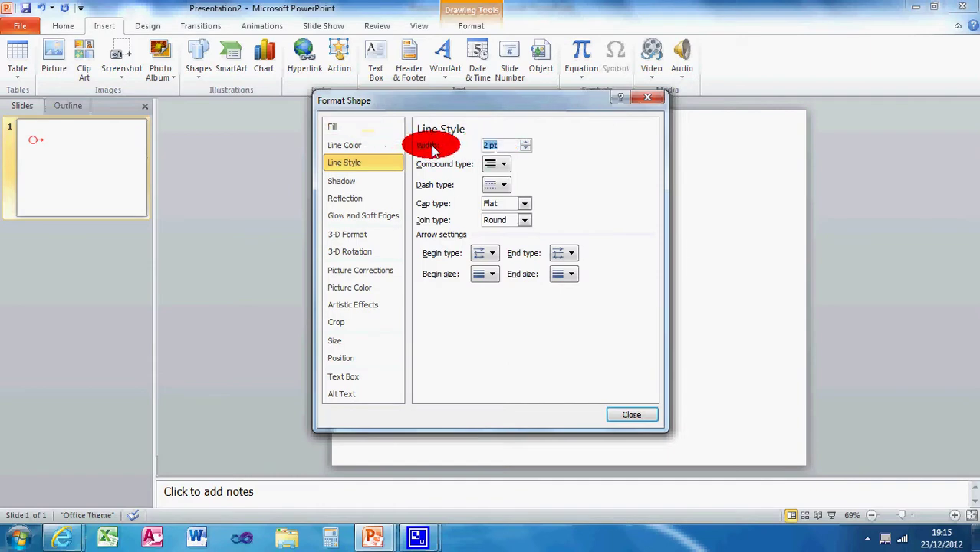
click(631, 414)
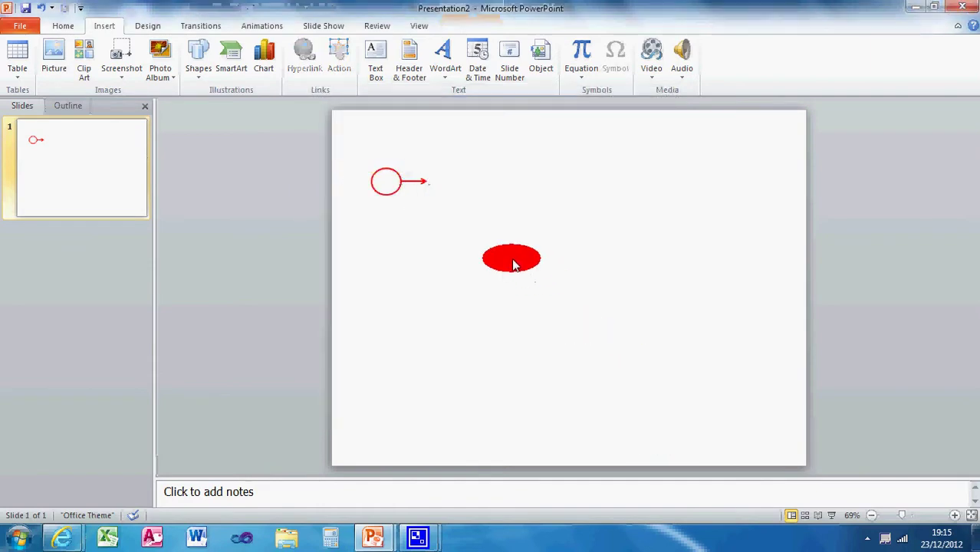
Lengthen the arrow slightly by extending its head horizontally away from the circle.
click(435, 201)
click(428, 187)
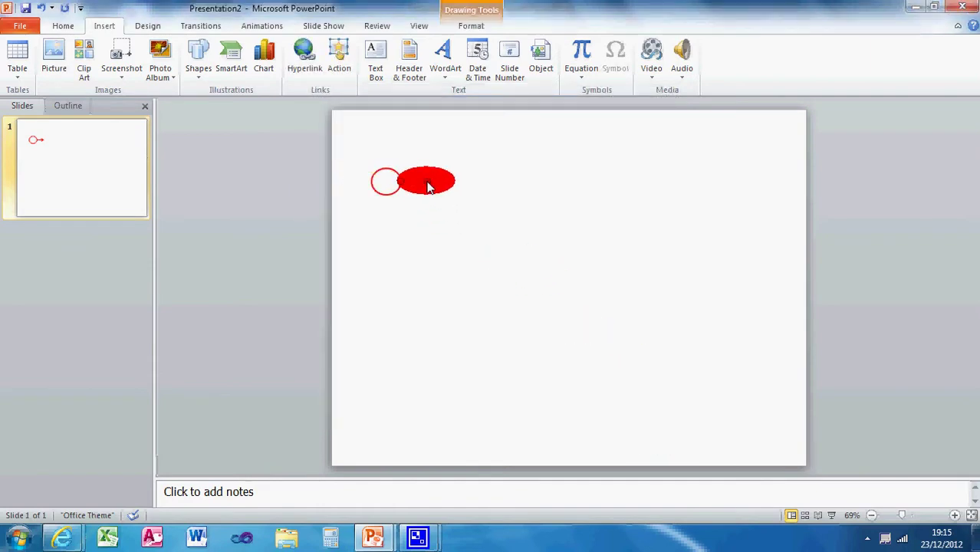
drag(441, 188, 376, 60)
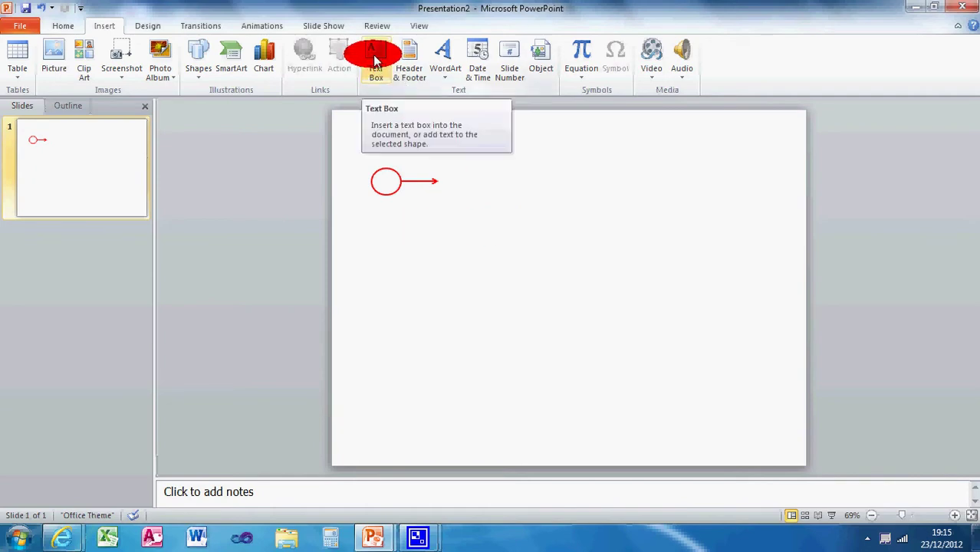
Add a text box above the arrow containing a centred 1 with a font size of 12.
click(375, 60)
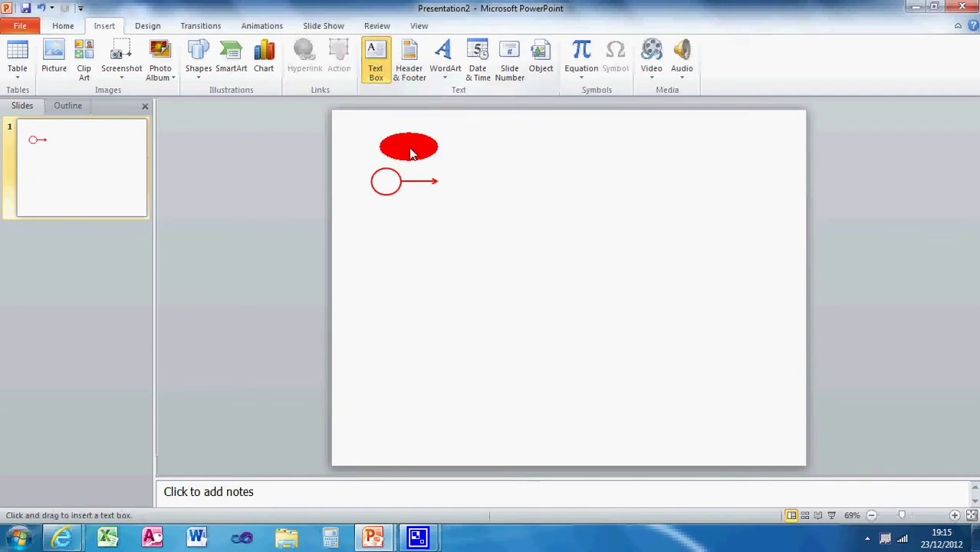
drag(405, 161, 432, 184)
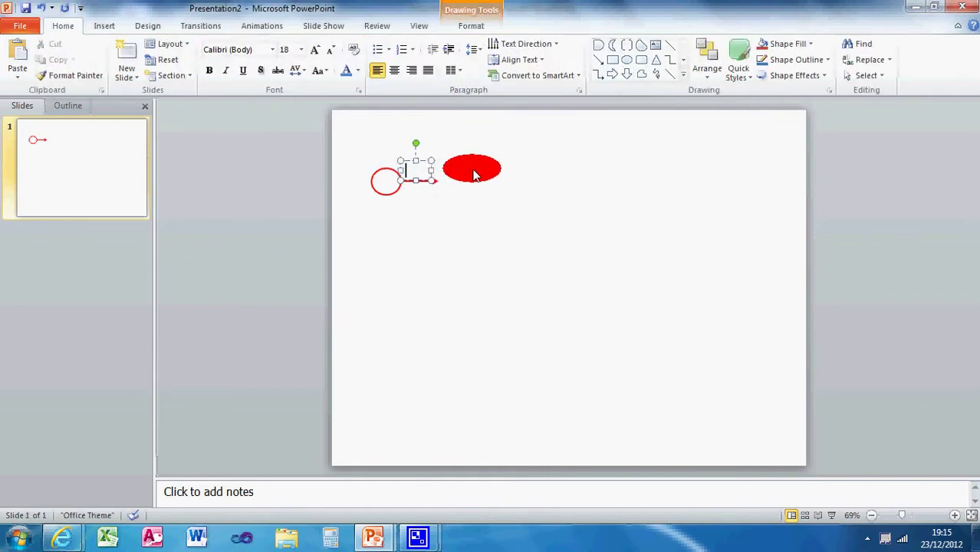
click(393, 71)
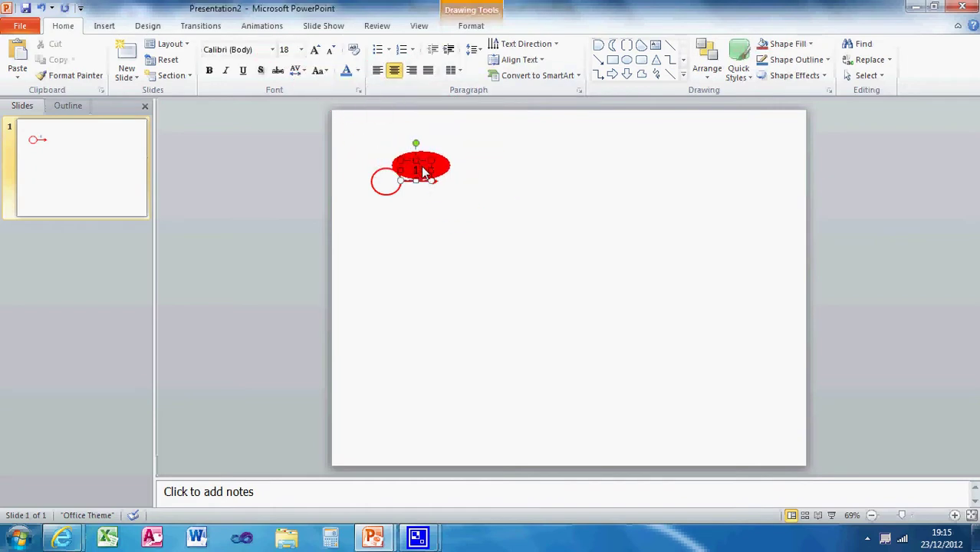
click(301, 49)
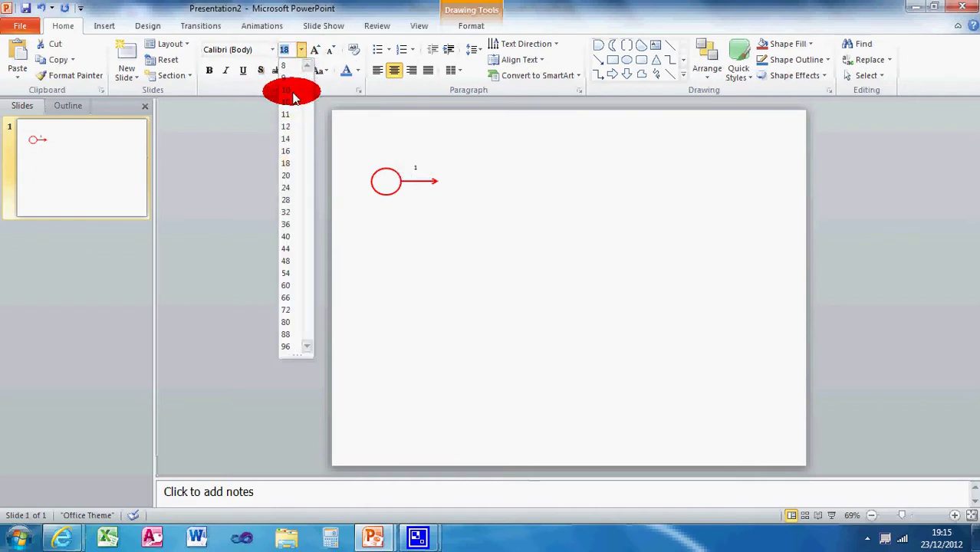
click(289, 133)
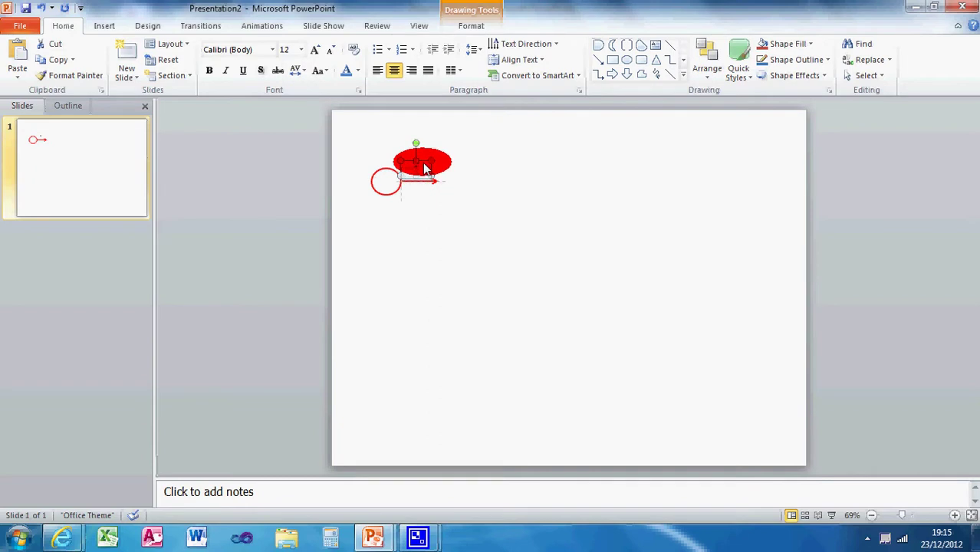
click(385, 289)
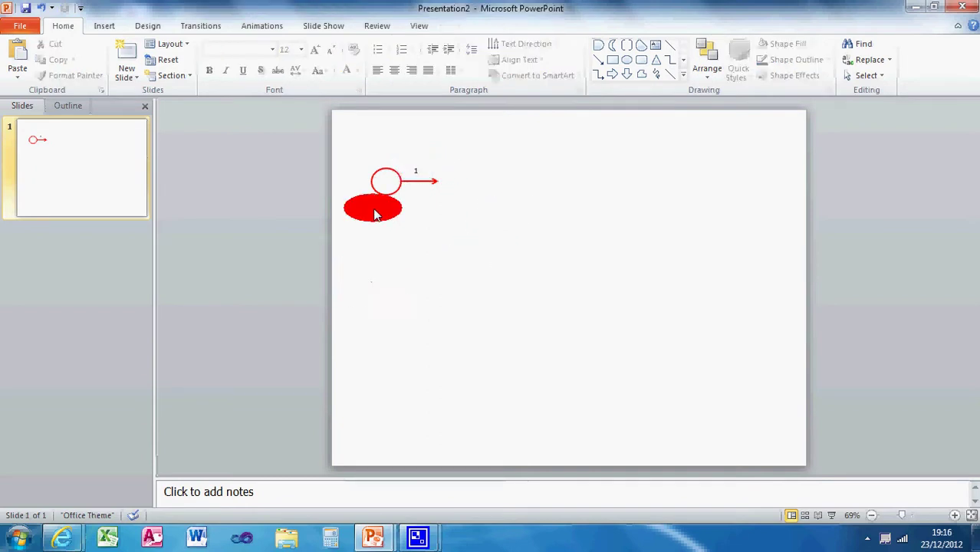
Shrink the circle slightly and realign the arrow and the 1 label so the arrow runs horizontally from the circle's edge.
click(395, 179)
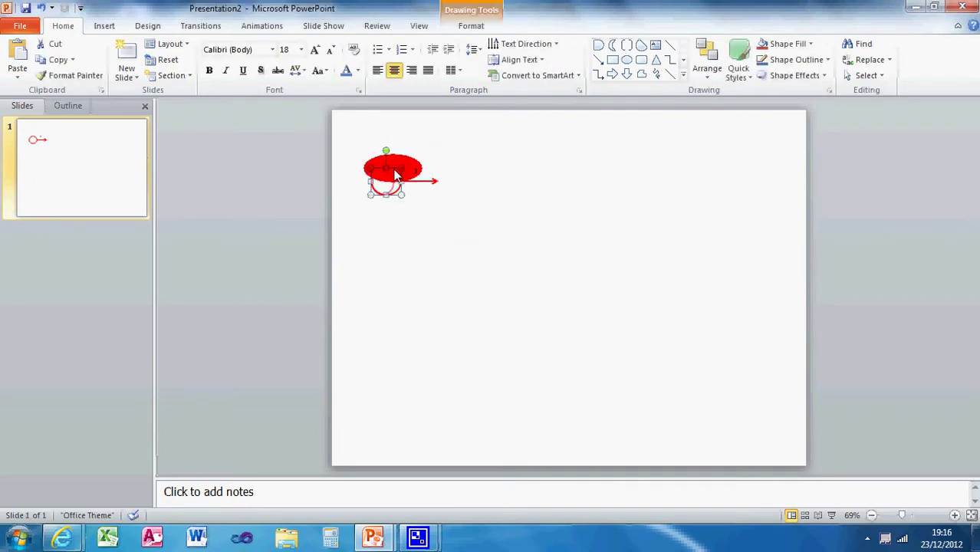
click(424, 184)
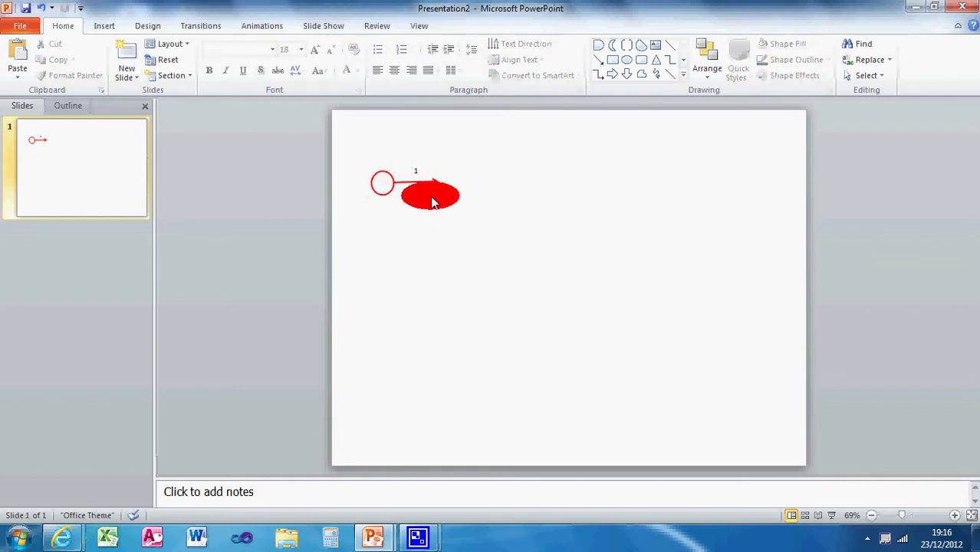
click(442, 185)
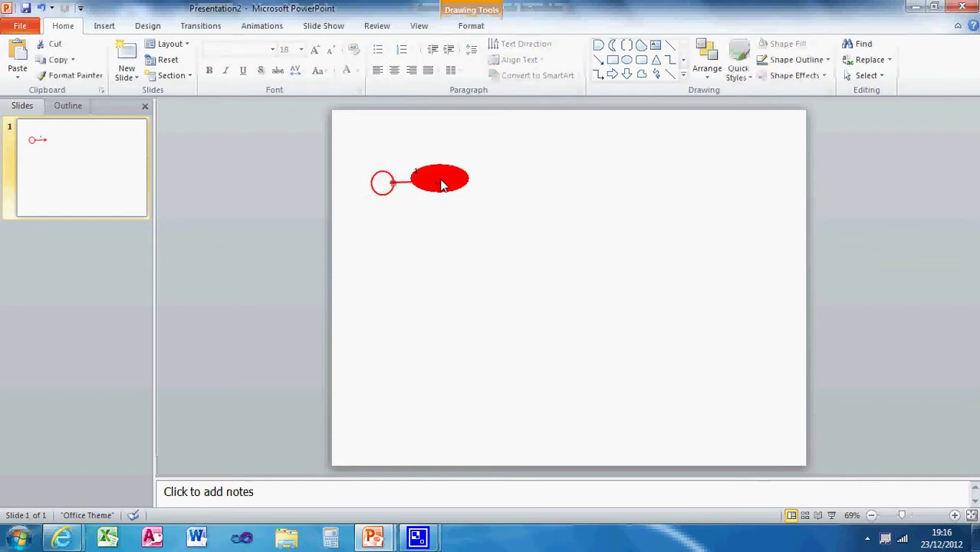
mouse_move(414, 175)
mouse_down()
mouse_move(451, 177)
mouse_move(359, 273)
mouse_move(310, 160)
mouse_move(384, 182)
mouse_move(434, 213)
mouse_move(387, 192)
mouse_up()
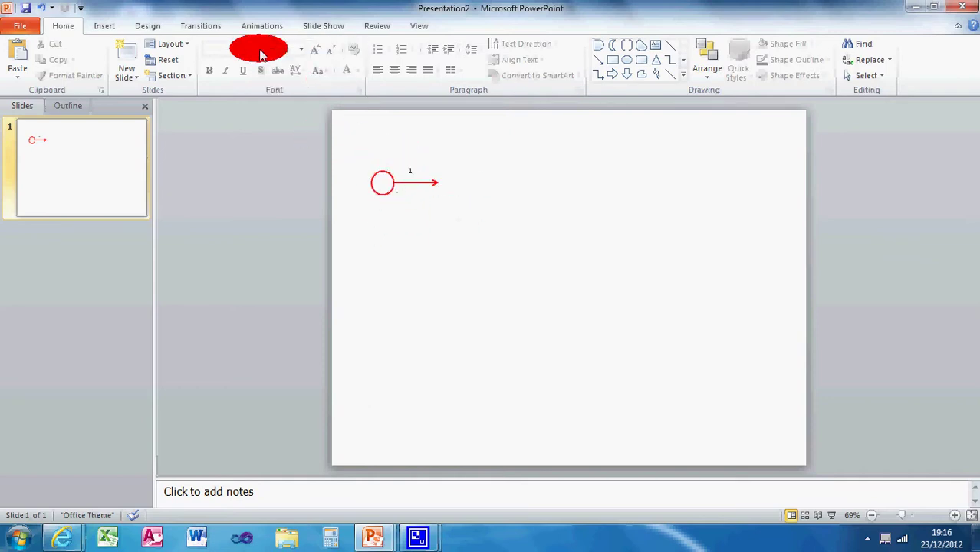
Insert a Flowchart Delay shape beneath the arrow, rotated with its rounded side down and flattened to about half its height.
click(106, 25)
click(196, 64)
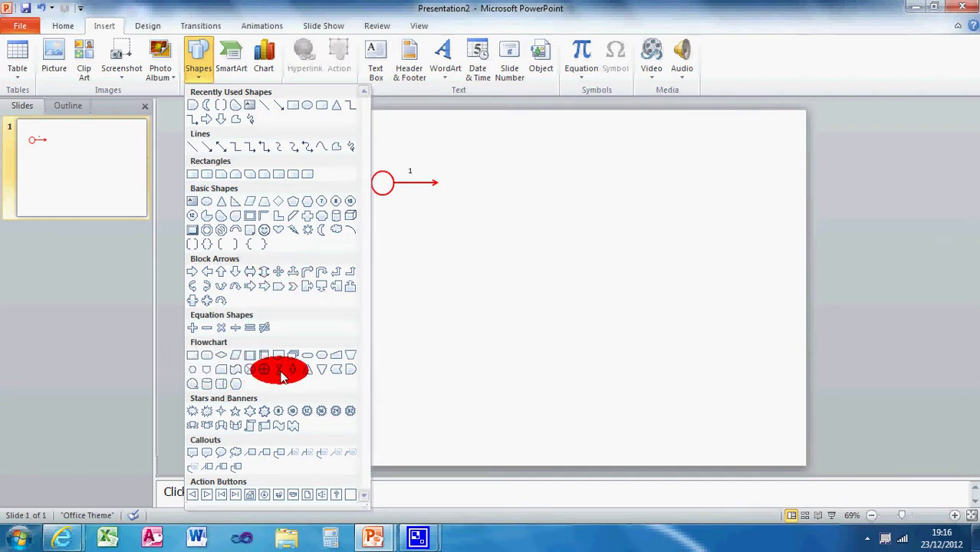
click(351, 374)
mouse_move(410, 206)
mouse_down()
mouse_move(444, 245)
mouse_move(427, 237)
mouse_move(441, 236)
mouse_up()
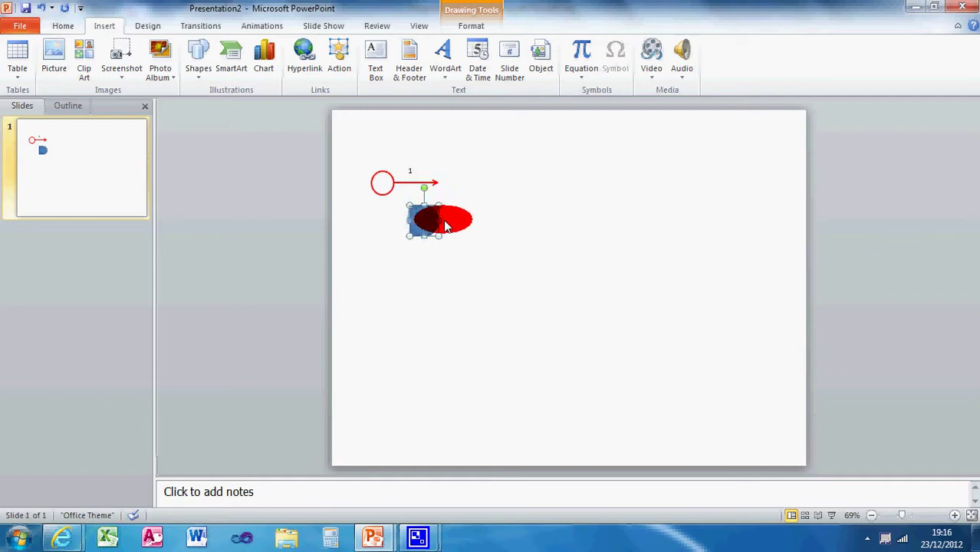
drag(445, 221, 442, 222)
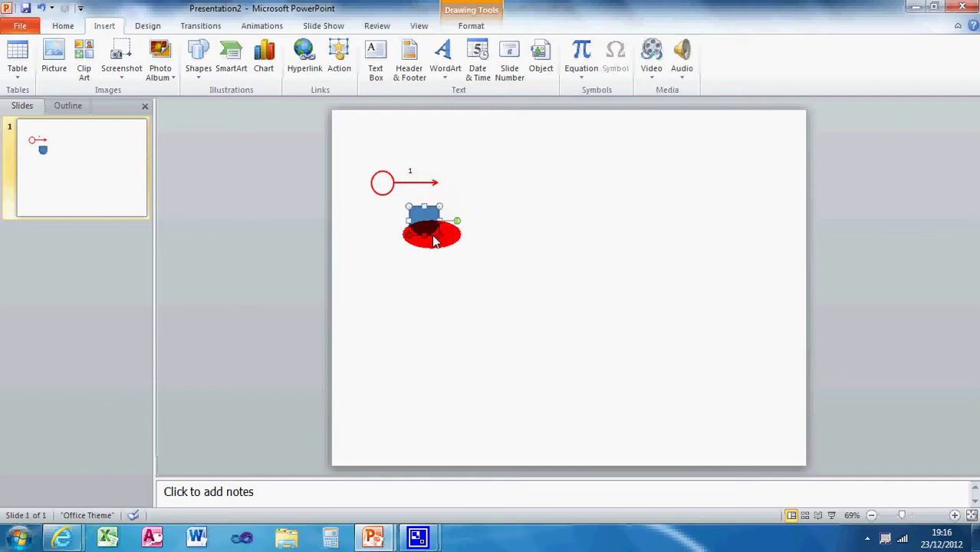
drag(424, 234, 424, 220)
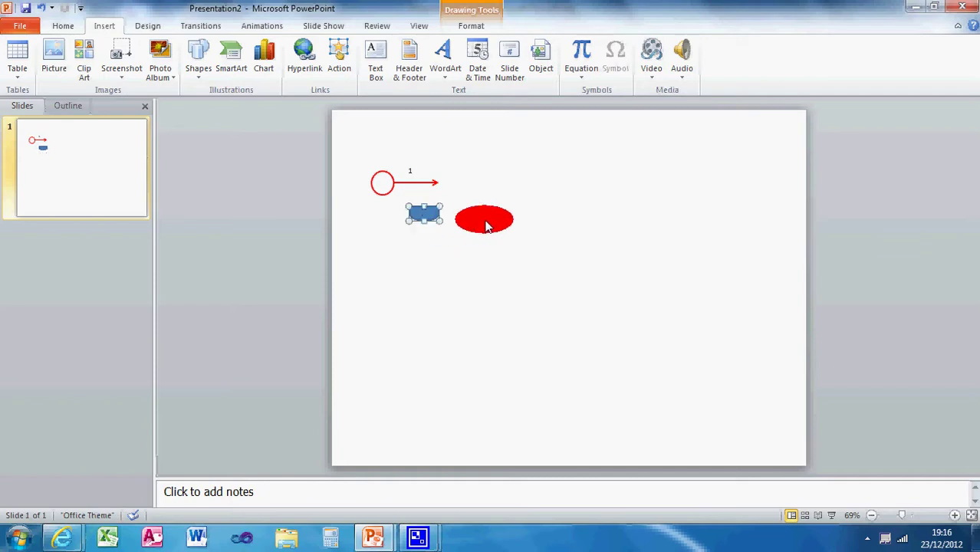
Format the half-round shape with no fill and a standard red line colour.
right_click(433, 217)
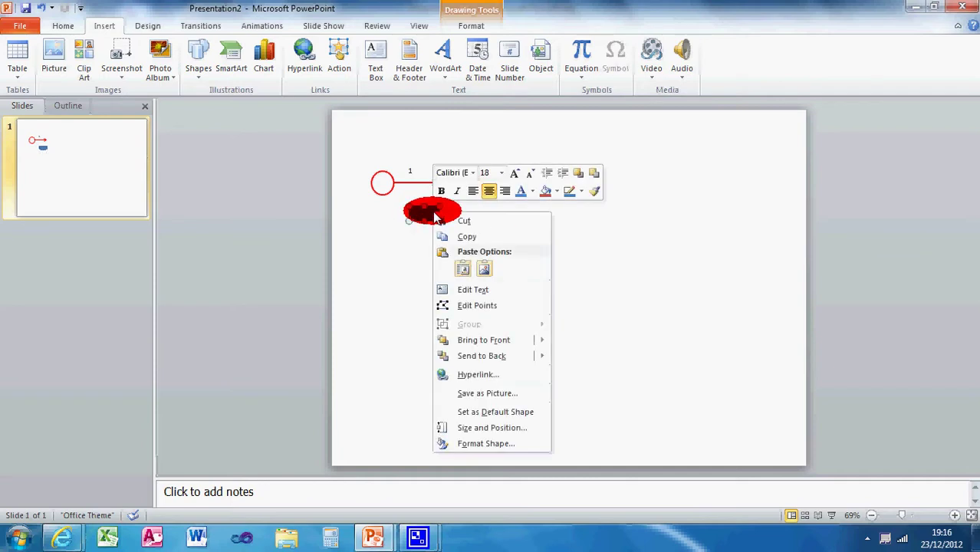
click(491, 444)
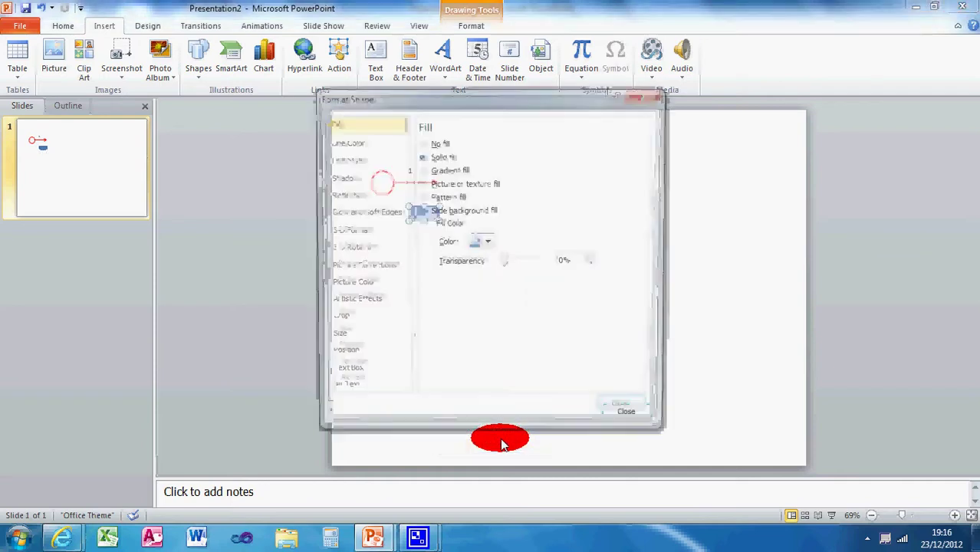
click(420, 143)
click(345, 141)
click(481, 188)
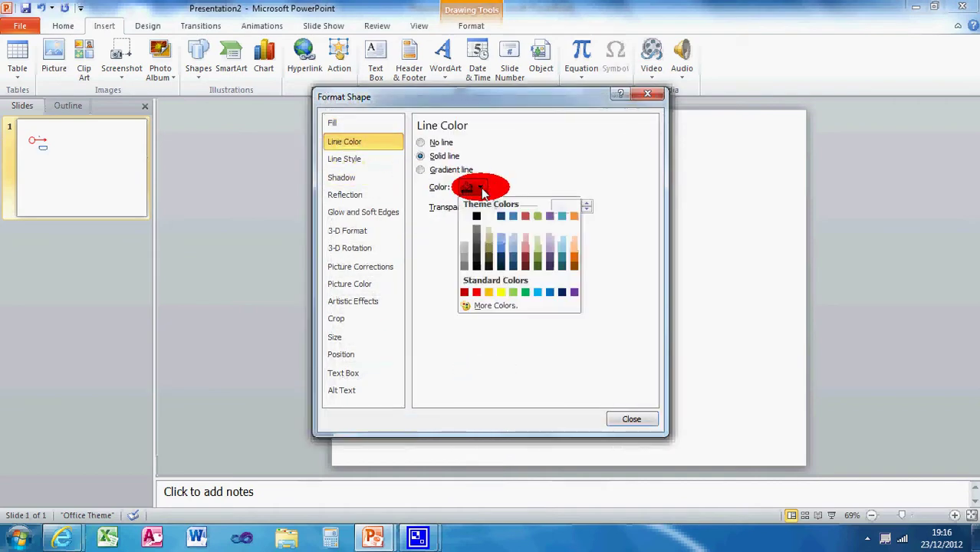
click(476, 293)
click(630, 415)
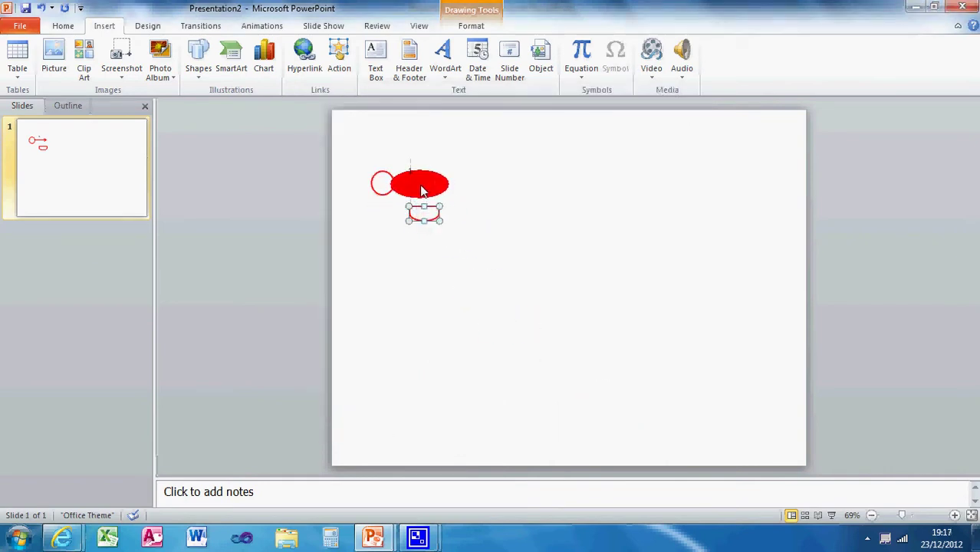
Place the half-round shape against the arrow's underside, adjusting the arrow's length and the 1 label to suit it.
drag(421, 191, 428, 193)
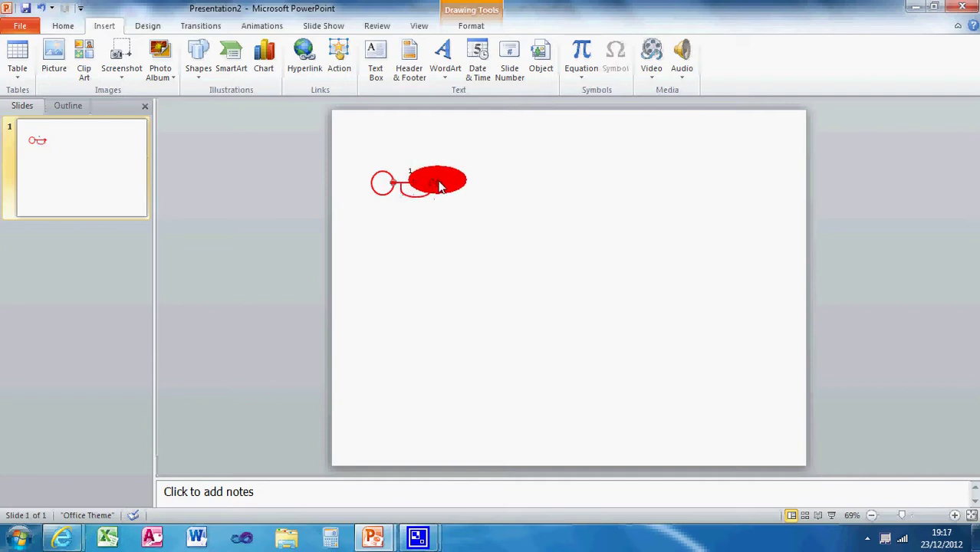
mouse_move(448, 189)
mouse_down()
mouse_move(451, 197)
mouse_move(420, 204)
mouse_move(418, 193)
mouse_move(417, 206)
mouse_move(435, 201)
mouse_move(422, 221)
mouse_move(416, 188)
mouse_move(411, 206)
mouse_move(433, 195)
mouse_move(415, 197)
mouse_move(434, 210)
mouse_move(442, 192)
mouse_move(454, 203)
mouse_move(424, 177)
mouse_move(426, 161)
mouse_up()
click(471, 170)
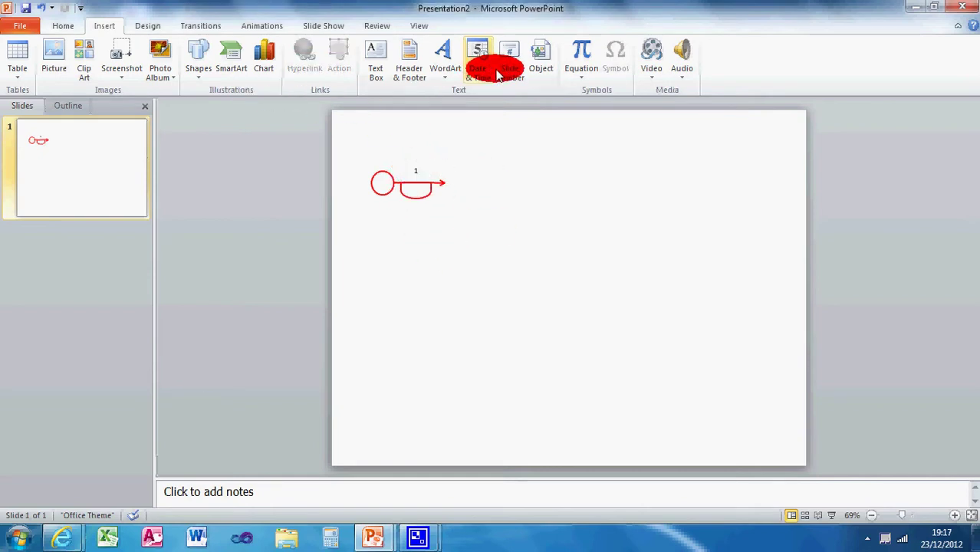
Add a text box containing 7 inside the half-round shape and set its font size to 12.
click(375, 57)
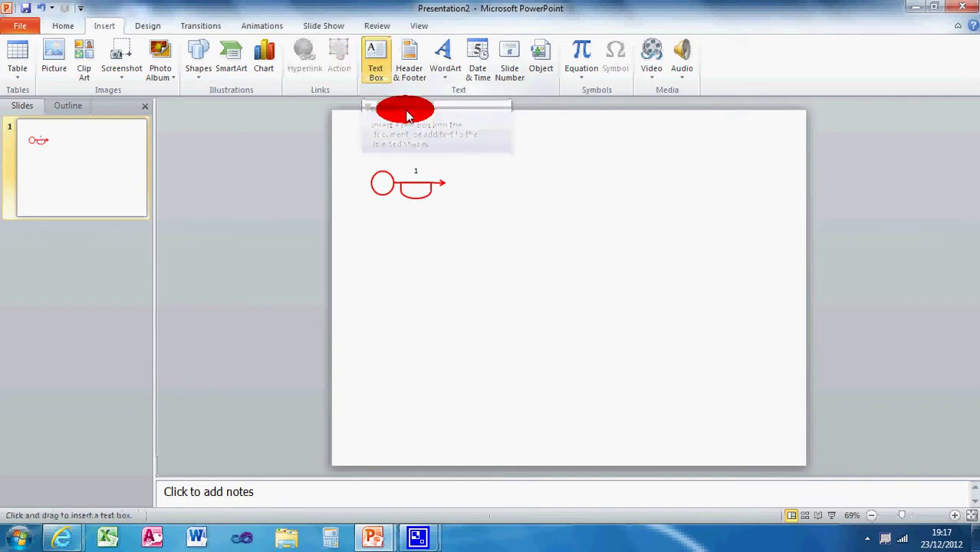
click(424, 201)
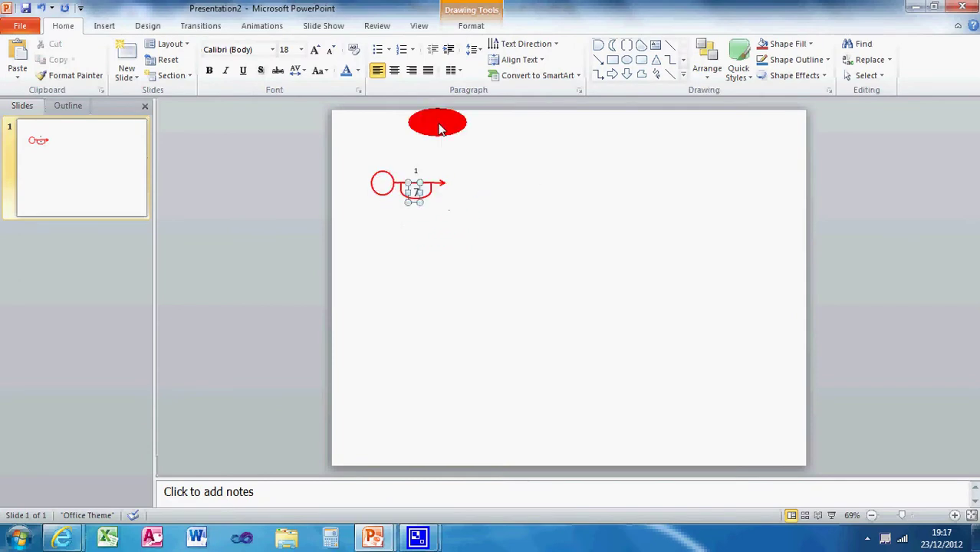
click(303, 50)
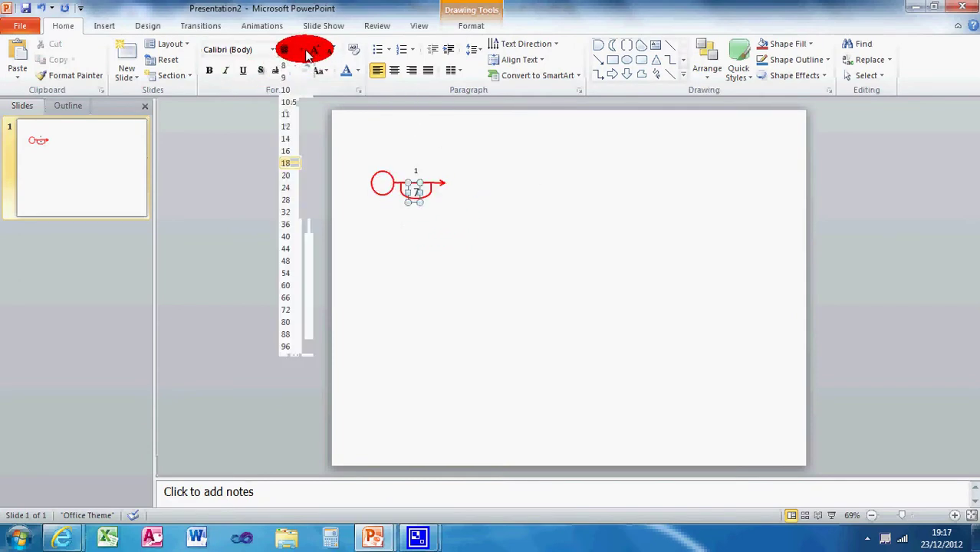
click(289, 127)
click(414, 172)
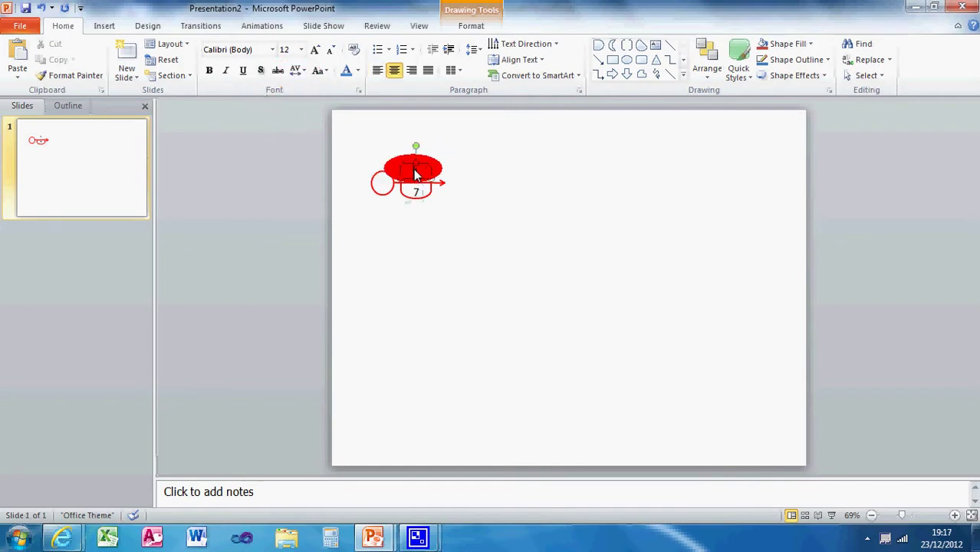
drag(421, 174, 421, 197)
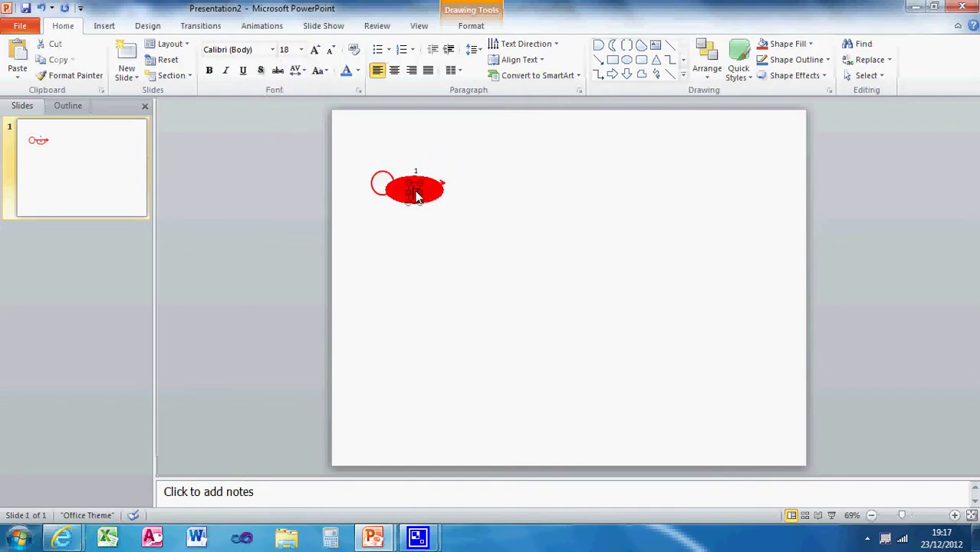
click(300, 49)
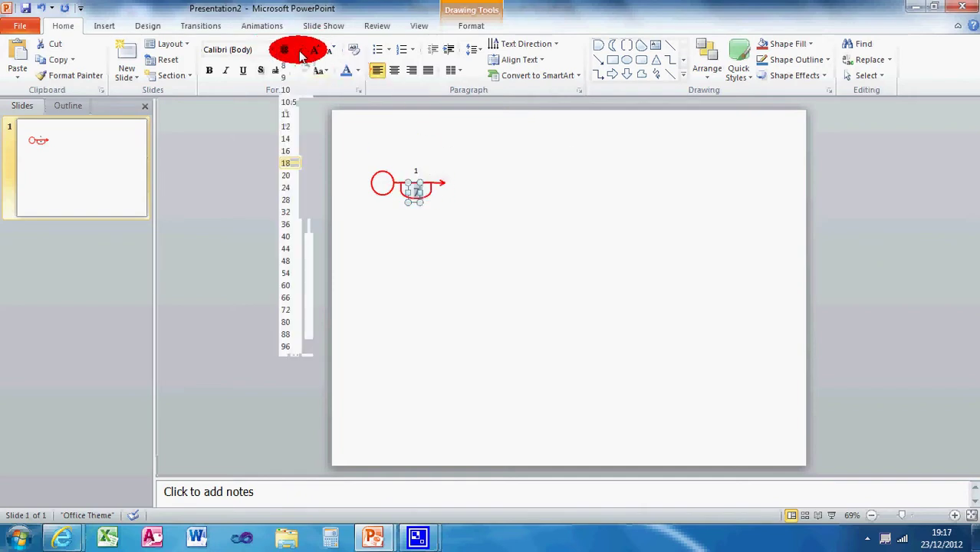
click(291, 127)
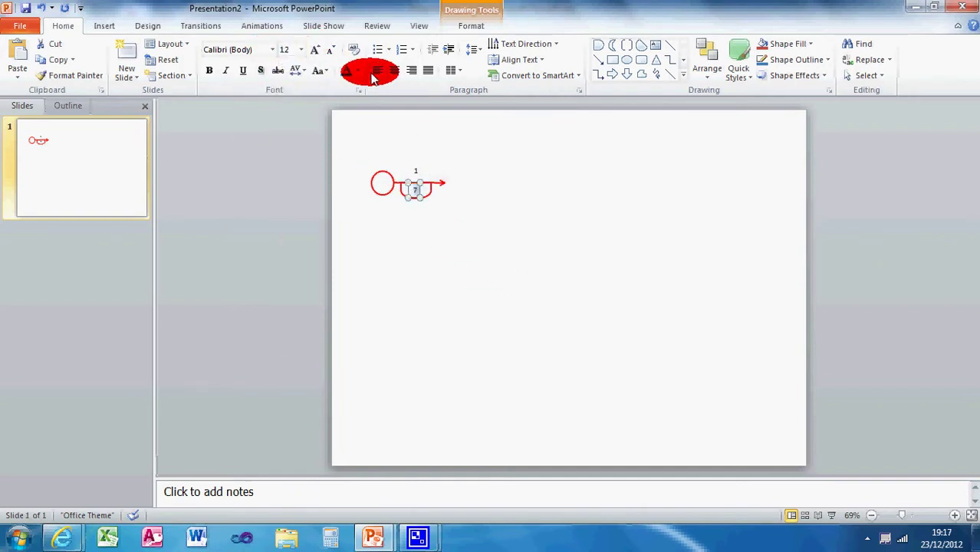
click(441, 244)
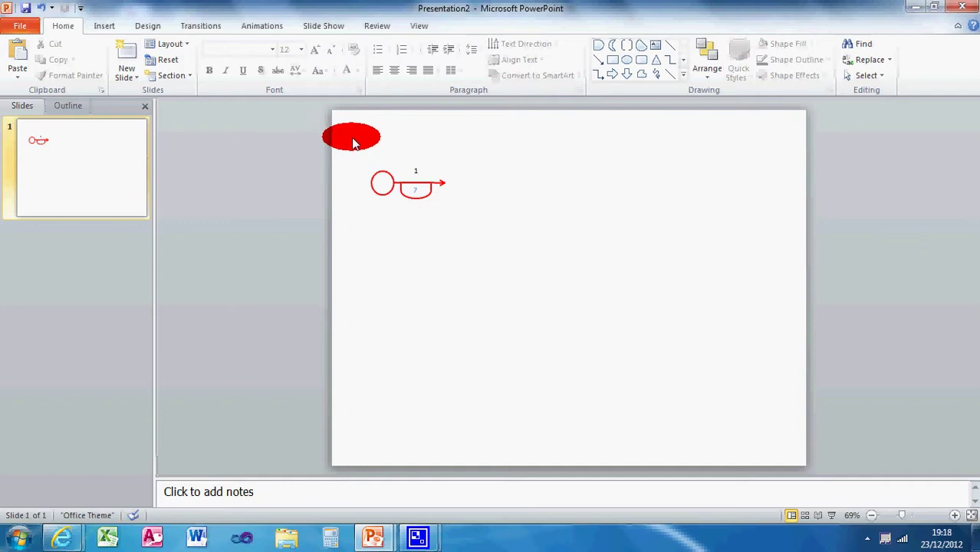
Select the circle, arrow, half-round shape and both number labels and group them into one object.
mouse_move(351, 138)
mouse_down()
mouse_move(473, 240)
mouse_move(479, 227)
mouse_move(469, 220)
mouse_up()
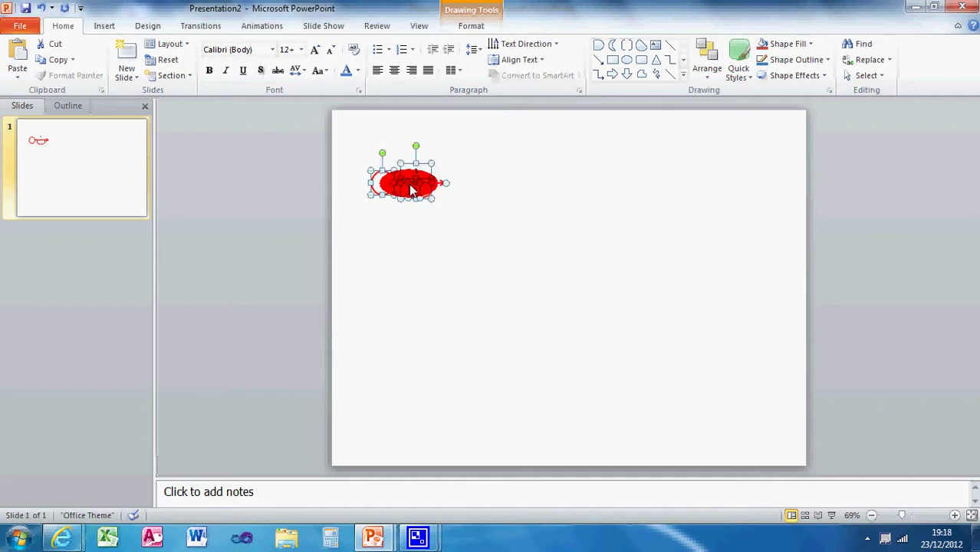
right_click(412, 190)
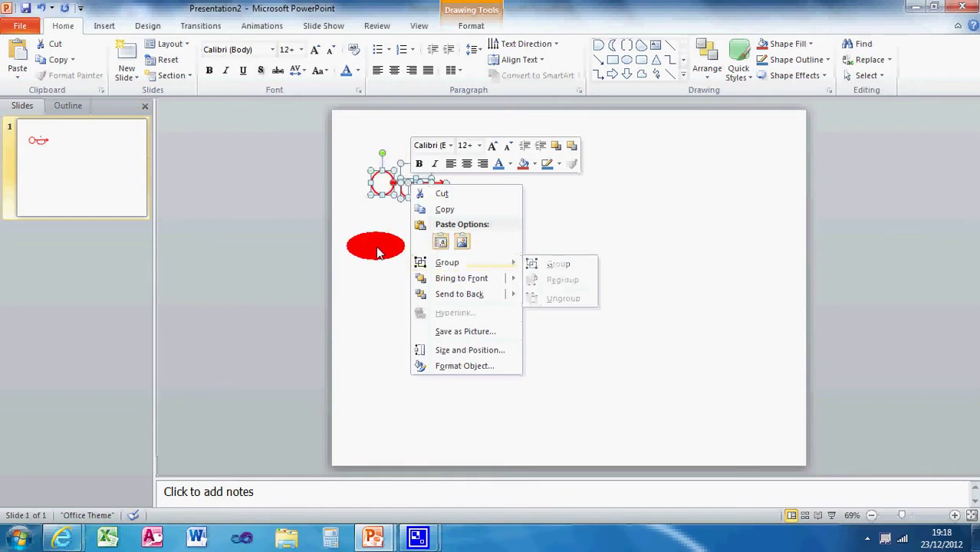
click(398, 228)
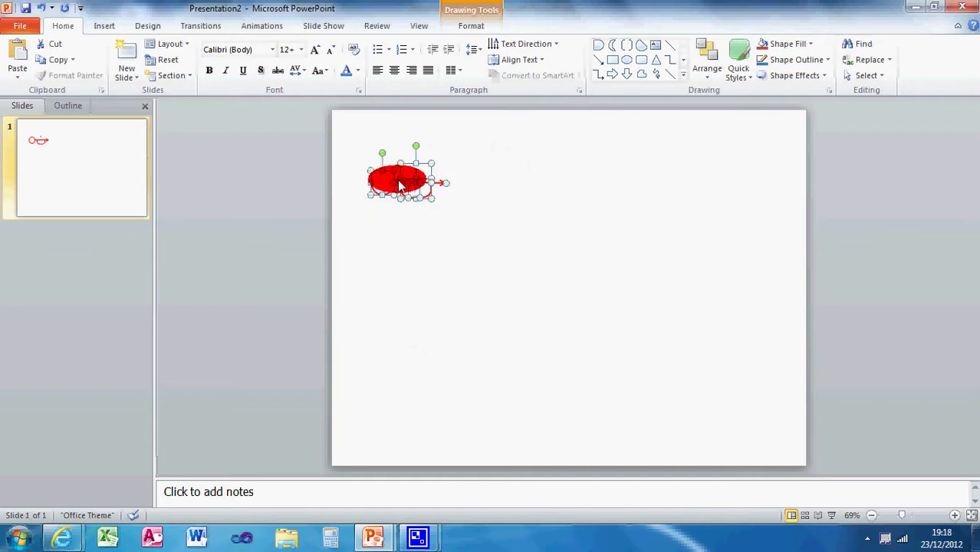
right_click(399, 185)
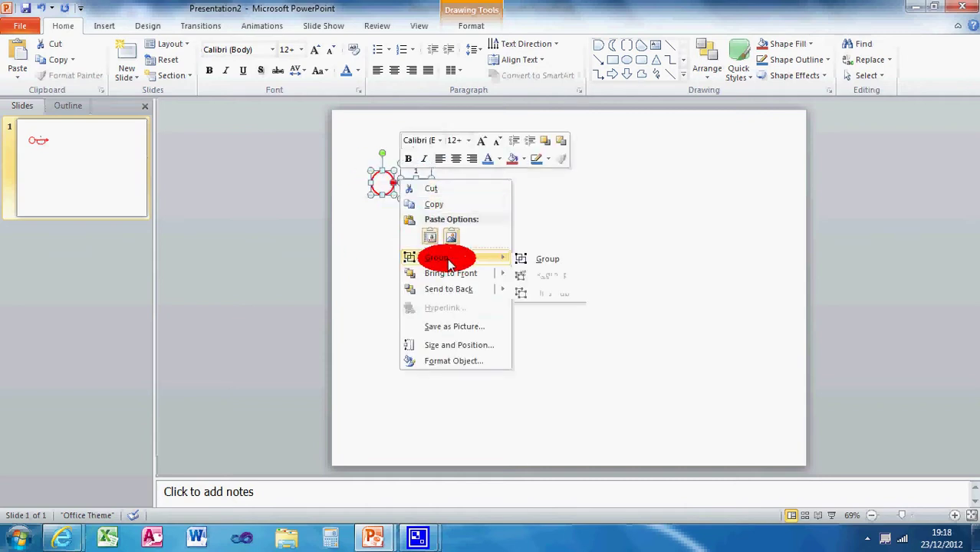
click(541, 260)
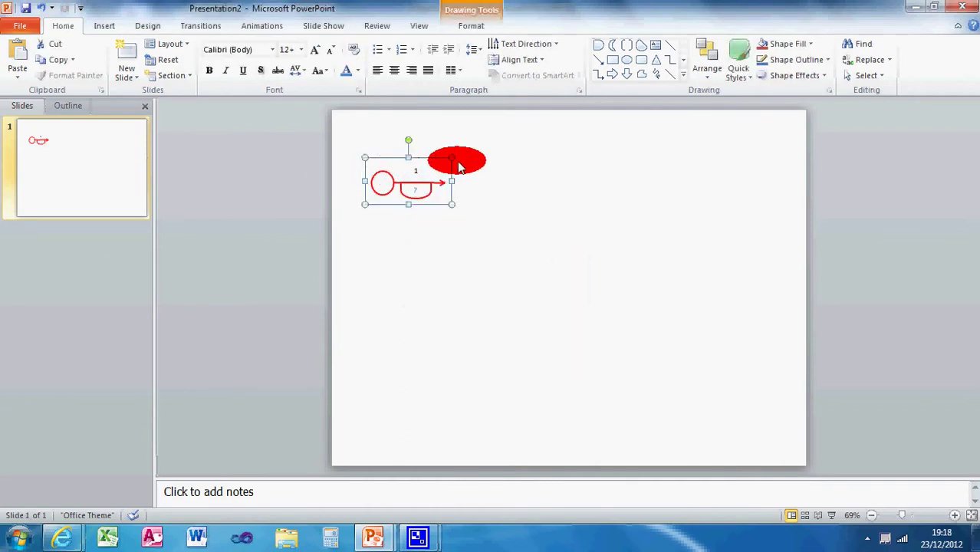
Copy the grouped circle-and-arrow symbol and paste a duplicate onto the slide.
drag(458, 167, 325, 173)
click(389, 180)
right_click(395, 164)
click(387, 180)
right_click(396, 174)
click(379, 178)
click(394, 182)
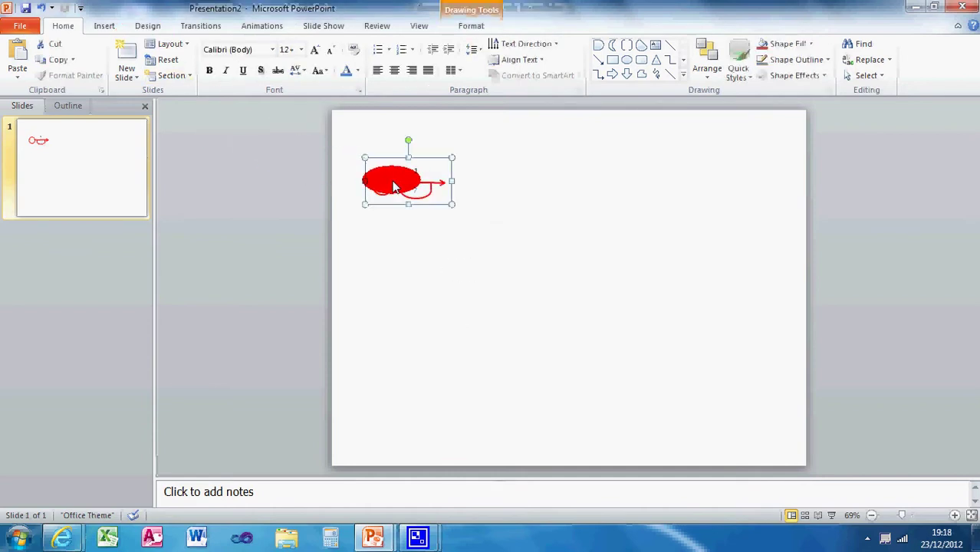
mouse_move(483, 214)
mouse_down()
mouse_move(422, 187)
mouse_move(494, 188)
mouse_up()
key(ctrl+v)
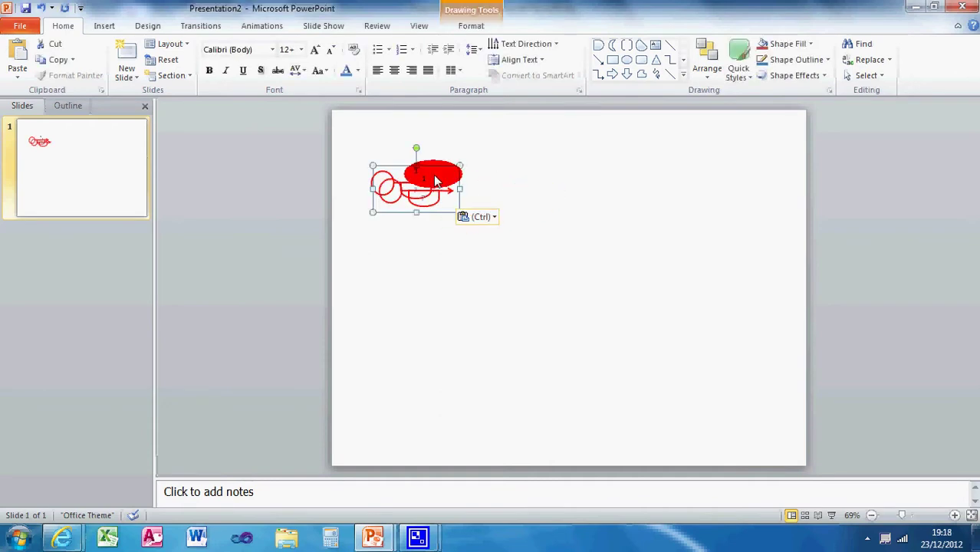
Place the duplicated unit at the tip of the first arrow and change its labels to 2 and 9.
drag(421, 168, 506, 164)
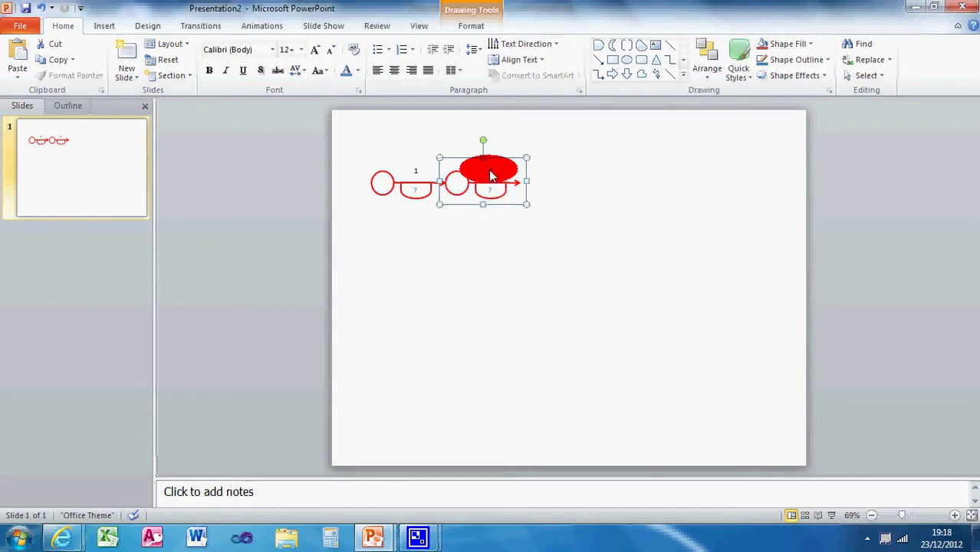
click(492, 176)
mouse_move(491, 176)
mouse_down()
mouse_move(489, 189)
mouse_move(535, 219)
mouse_move(516, 184)
mouse_move(516, 237)
mouse_move(484, 185)
mouse_move(512, 221)
mouse_move(514, 277)
mouse_move(525, 274)
mouse_move(515, 250)
mouse_move(466, 184)
mouse_move(503, 211)
mouse_move(603, 213)
mouse_move(546, 198)
mouse_up()
Copy the second unit, paste it and place the duplicate at the tip of the second arrow.
right_click(465, 184)
right_click(548, 181)
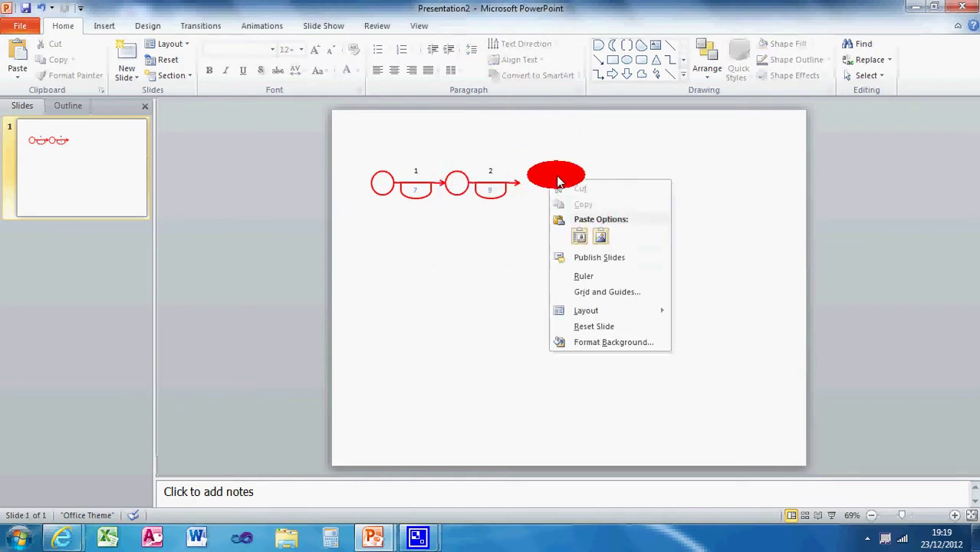
click(451, 328)
key(ctrl+v)
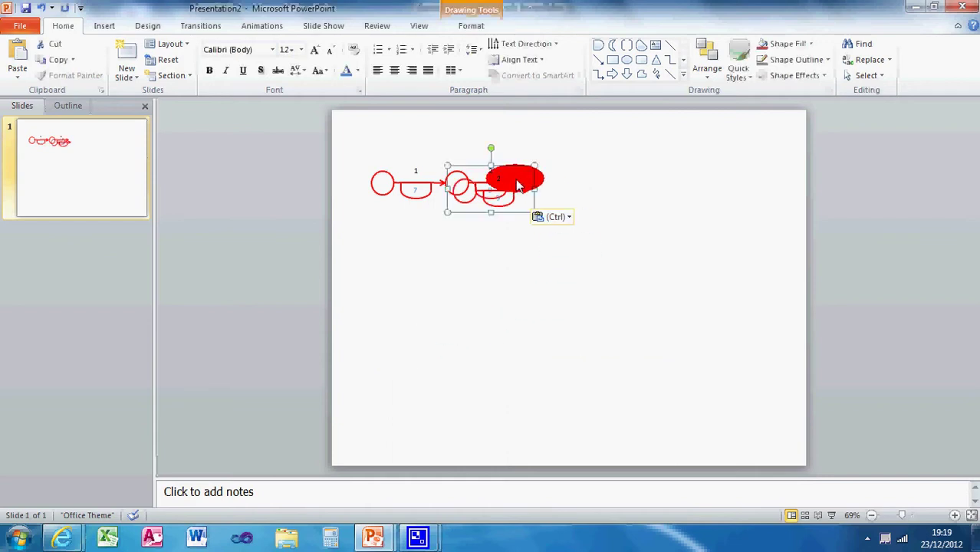
drag(515, 184, 566, 161)
Change the third unit's upper label to 3 and its half-round label to 10.
click(572, 173)
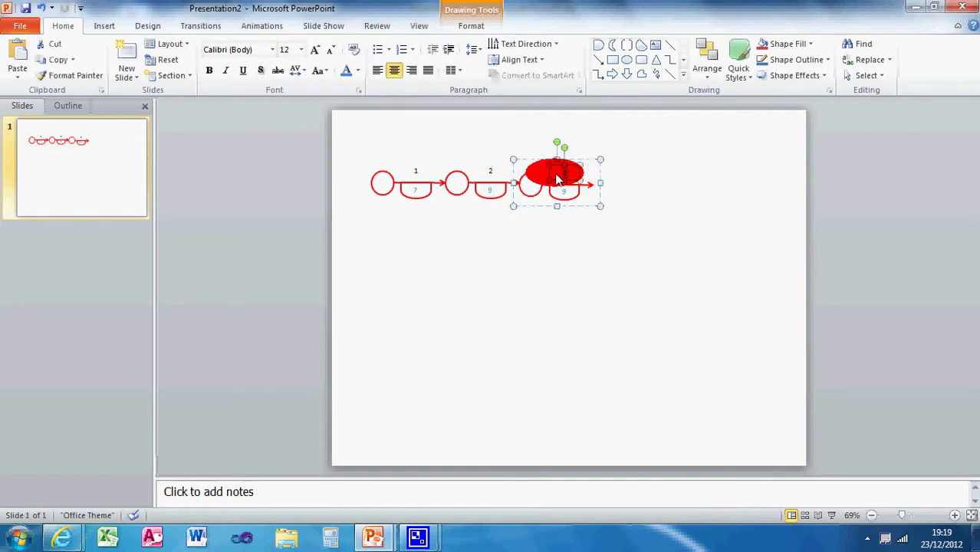
mouse_move(558, 178)
mouse_down()
mouse_move(598, 272)
mouse_move(541, 210)
mouse_move(570, 198)
mouse_move(556, 186)
mouse_up()
key(ctrl+z)
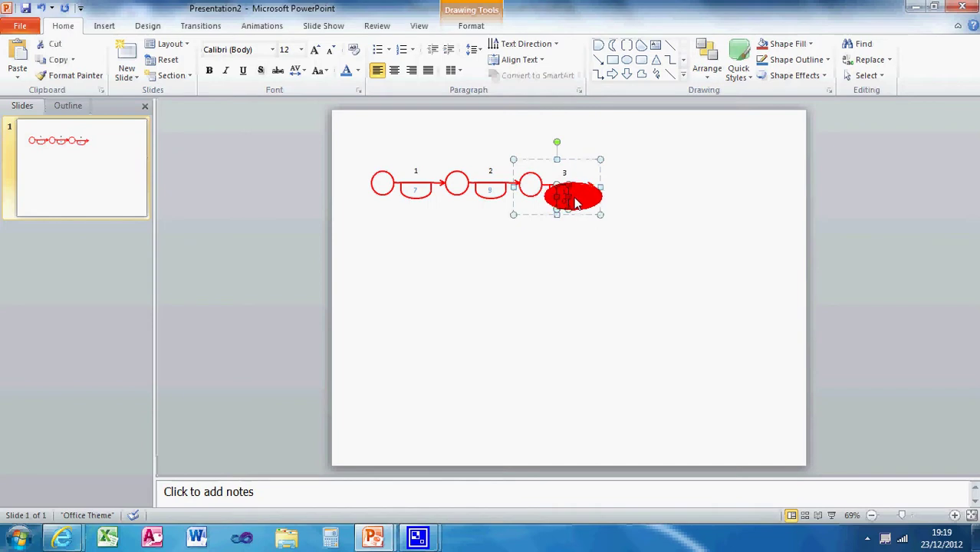
click(644, 206)
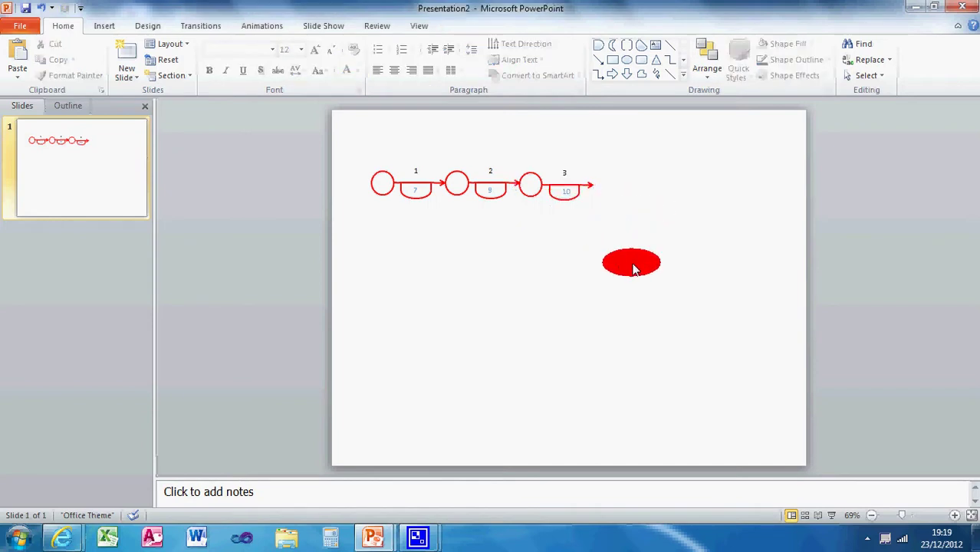
Adjust the positions of the 10 and 3 labels so they sit centred on the third unit's half-round shape and arrow.
click(567, 192)
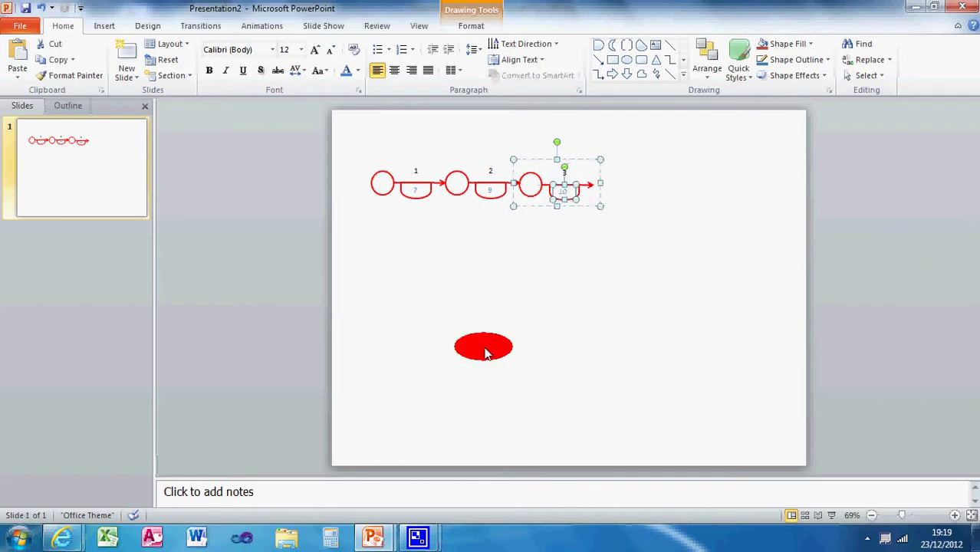
click(497, 335)
click(575, 178)
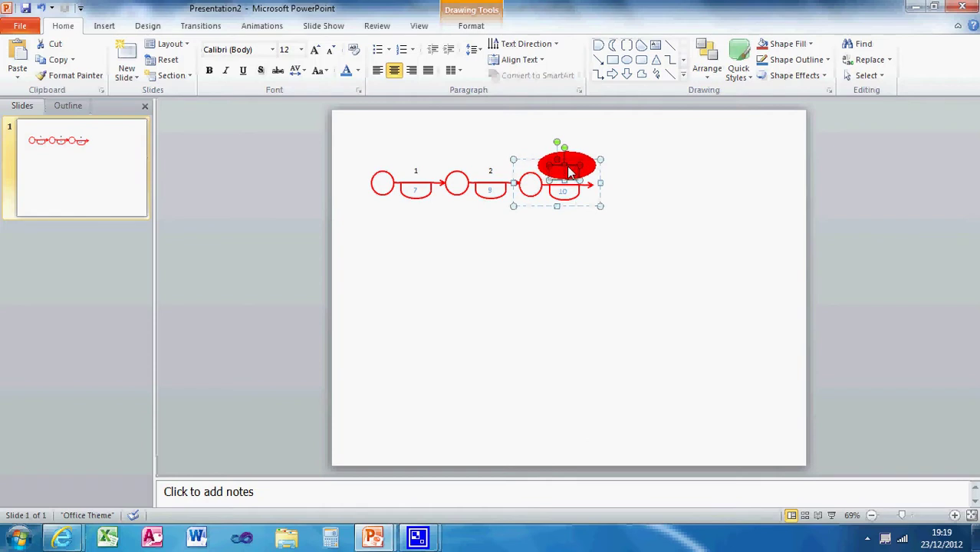
mouse_move(567, 165)
mouse_down()
mouse_move(584, 245)
mouse_move(579, 208)
mouse_move(613, 215)
mouse_move(603, 258)
mouse_move(532, 192)
mouse_move(546, 173)
mouse_move(536, 180)
mouse_up()
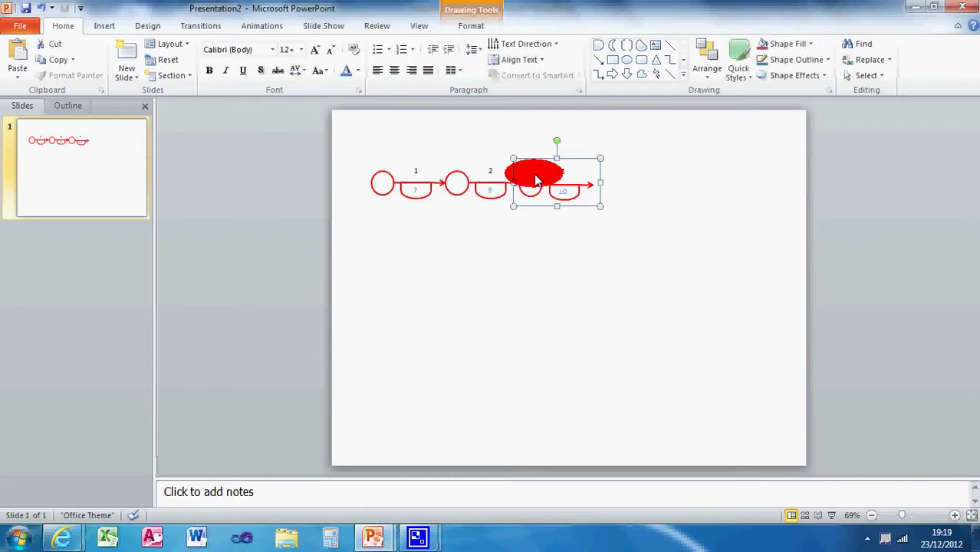
right_click(535, 179)
click(567, 200)
click(654, 181)
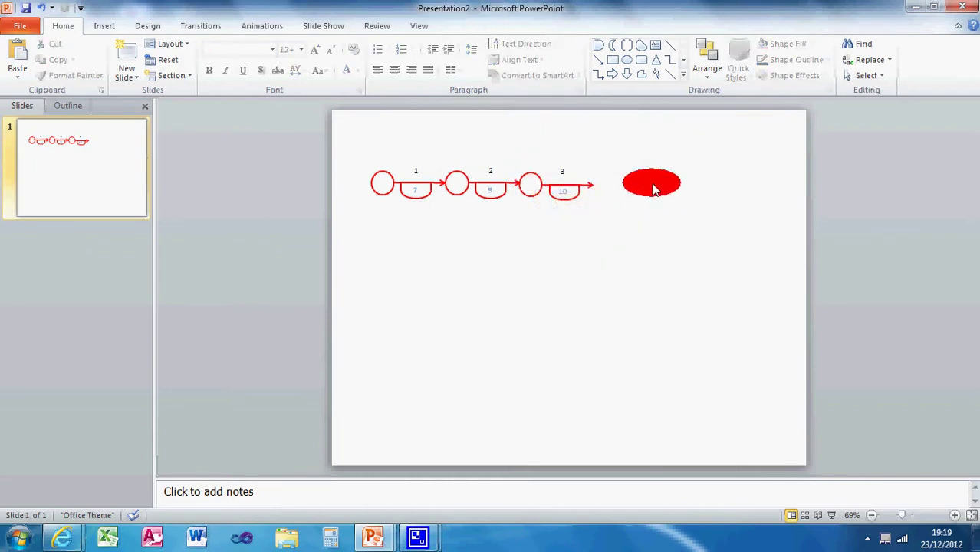
Select all three units and move the chain down and close to the slide's left edge.
drag(361, 144, 608, 250)
drag(481, 170, 482, 254)
click(475, 322)
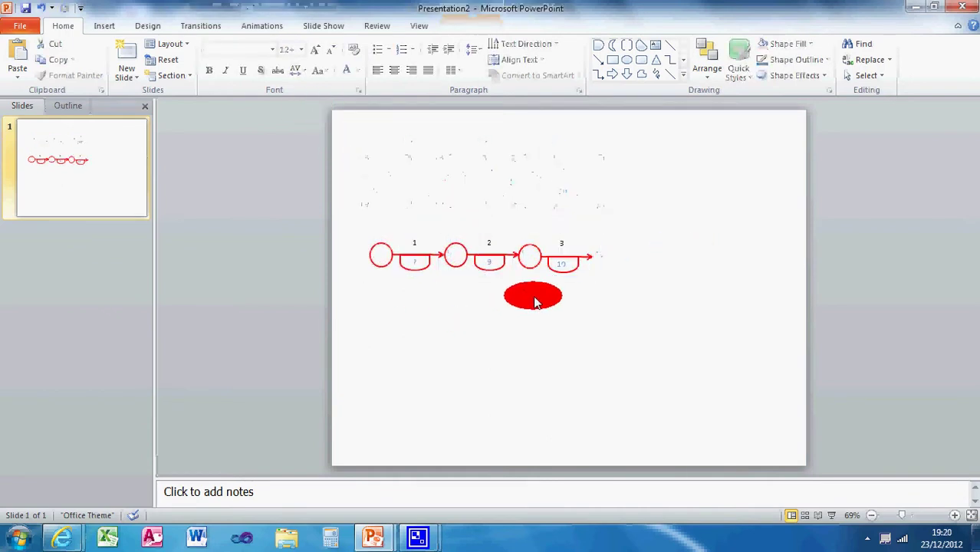
click(460, 251)
drag(376, 190, 618, 328)
drag(345, 190, 666, 333)
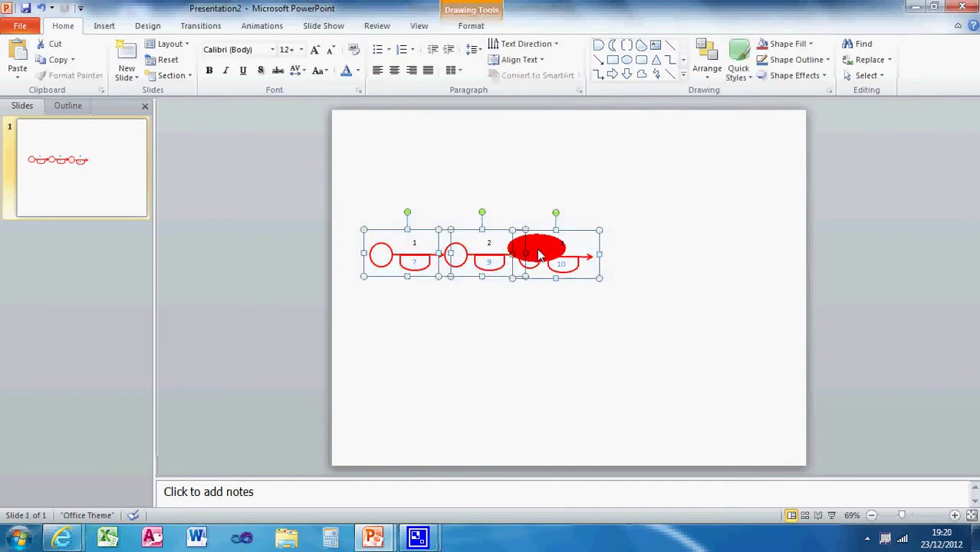
drag(539, 255, 510, 257)
click(504, 332)
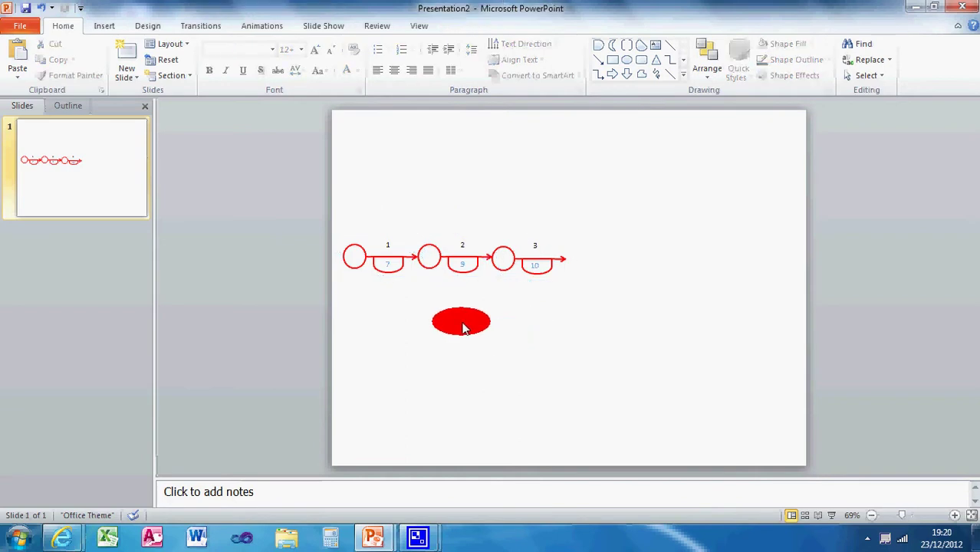
Select all three units and scale them down together.
mouse_move(339, 191)
mouse_down()
mouse_move(639, 328)
mouse_move(578, 308)
mouse_move(580, 285)
mouse_up()
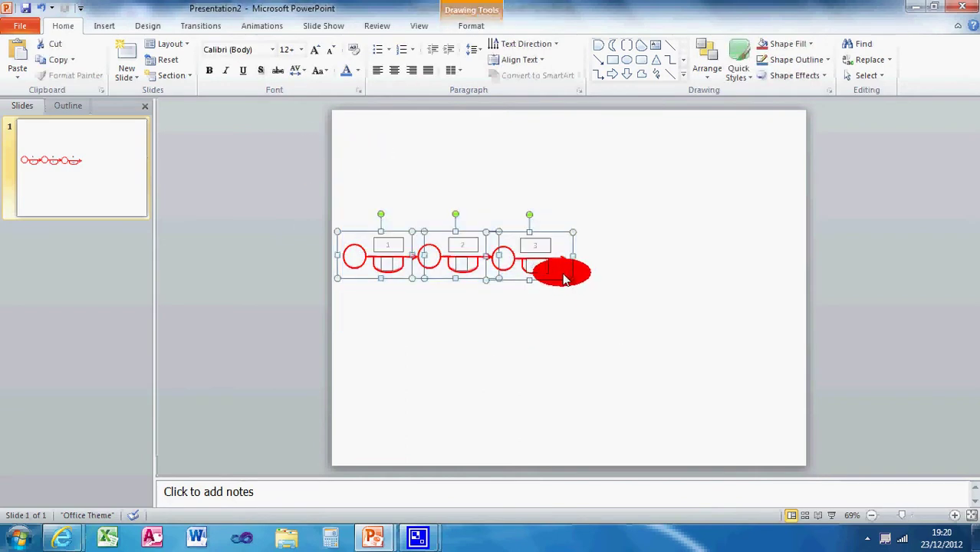
drag(563, 278, 365, 306)
drag(544, 284, 345, 233)
drag(354, 170, 595, 313)
drag(334, 213, 551, 266)
click(553, 301)
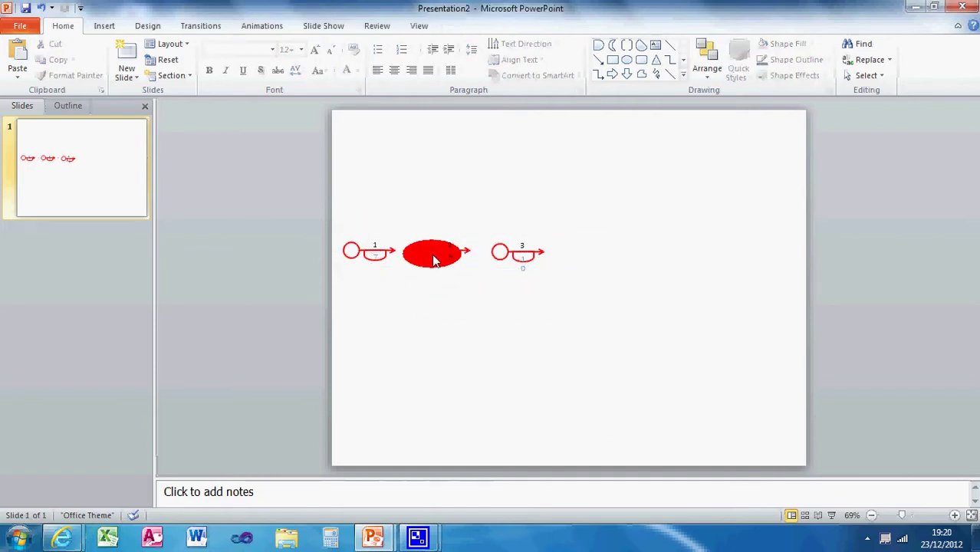
Move the second and third units left so each circle meets the previous arrow's tip.
click(510, 249)
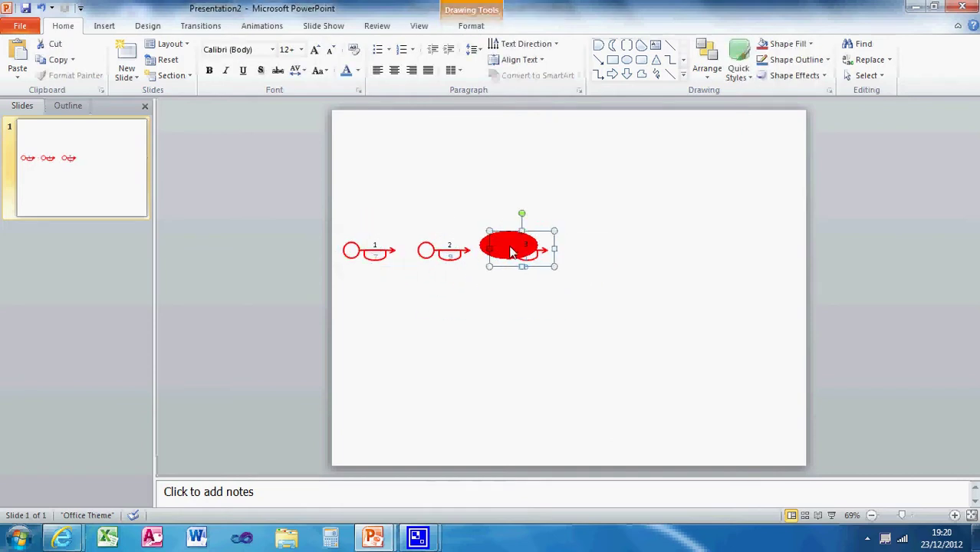
drag(507, 251, 483, 247)
click(416, 251)
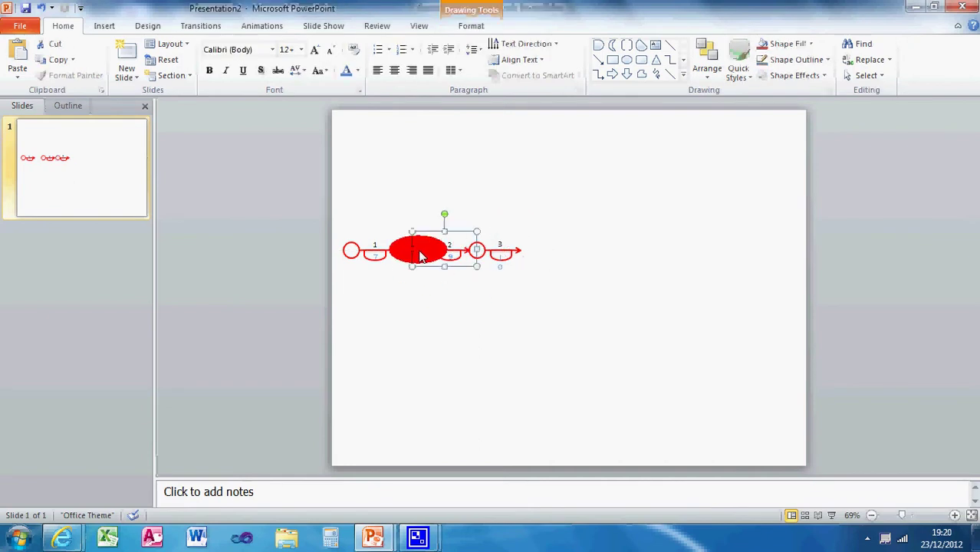
drag(397, 250, 397, 250)
click(430, 299)
drag(480, 257, 454, 258)
click(393, 347)
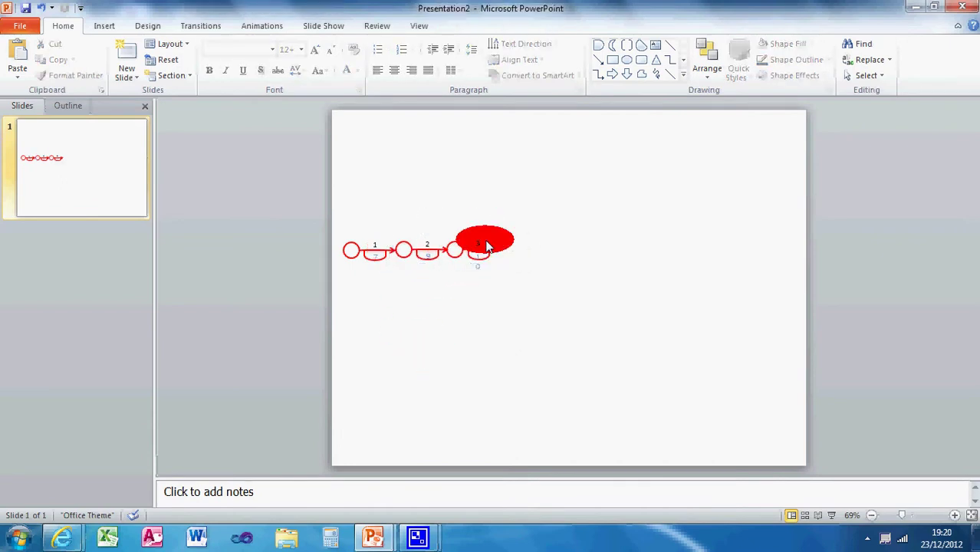
Widen the third unit's 10 label so its digits fit on one line, undoing the unwanted last change.
click(481, 266)
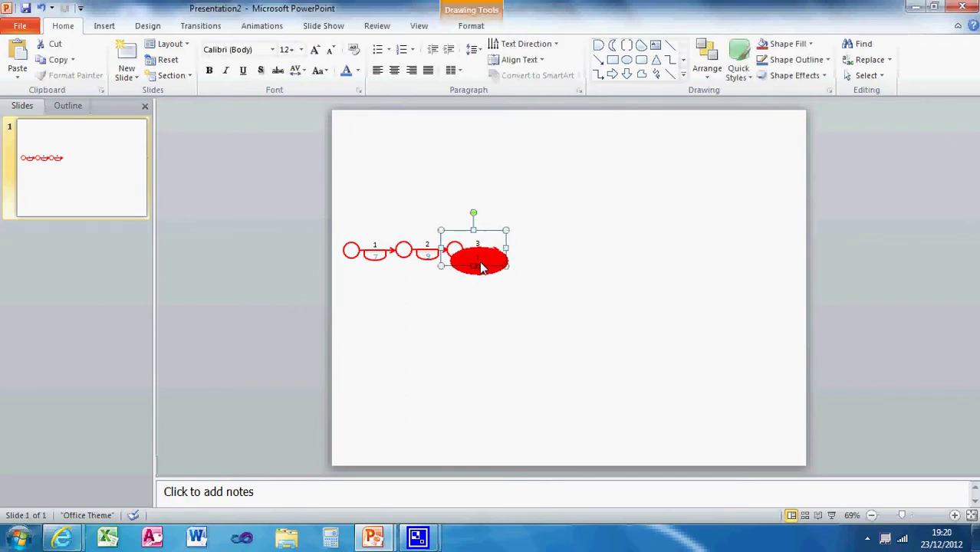
click(476, 262)
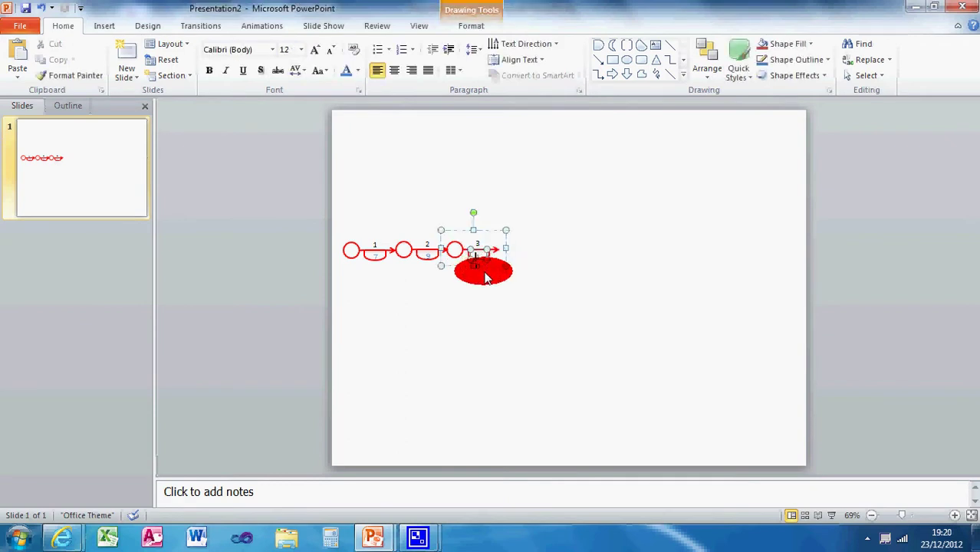
click(485, 280)
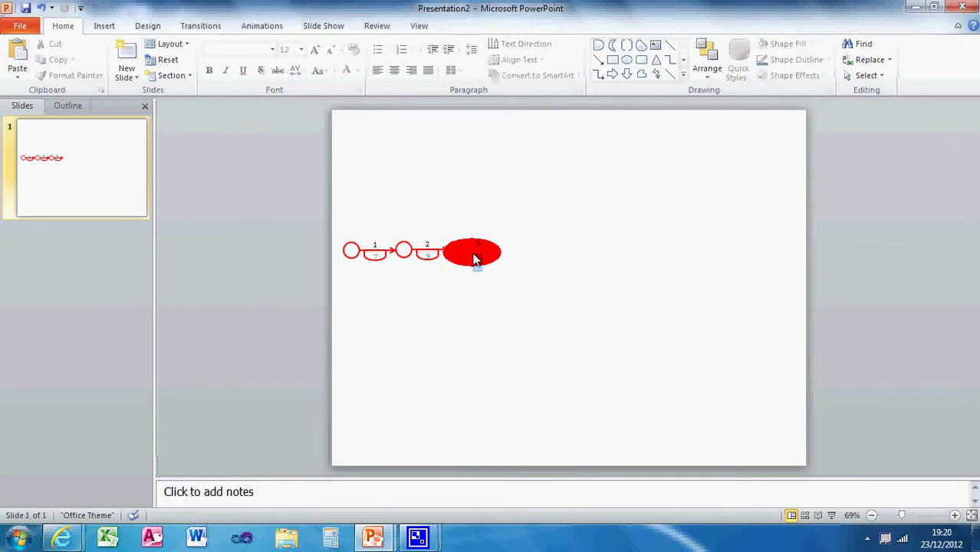
click(478, 263)
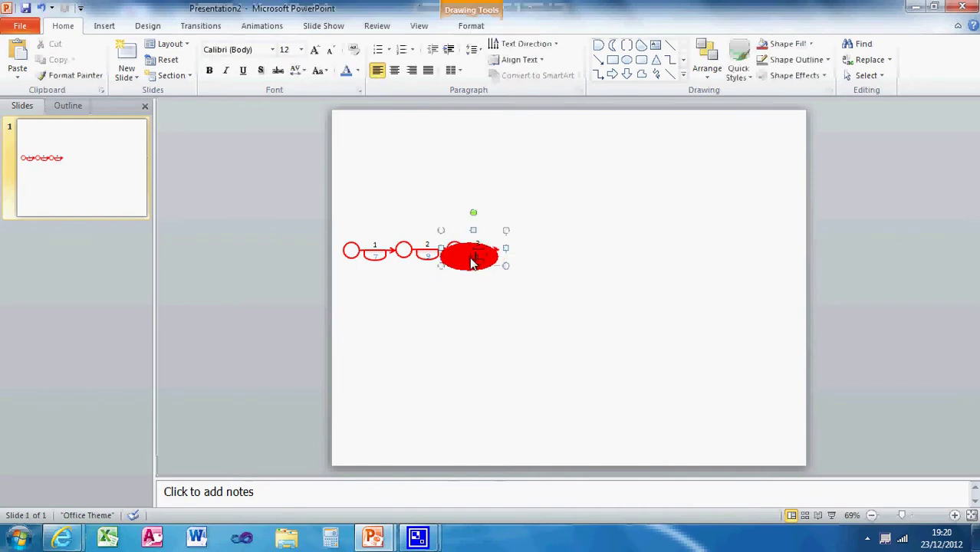
click(482, 263)
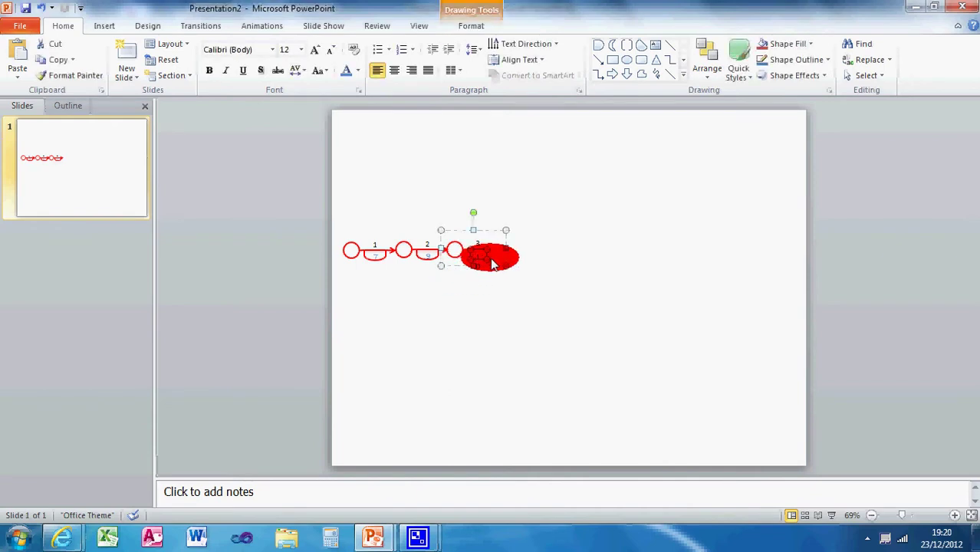
click(479, 260)
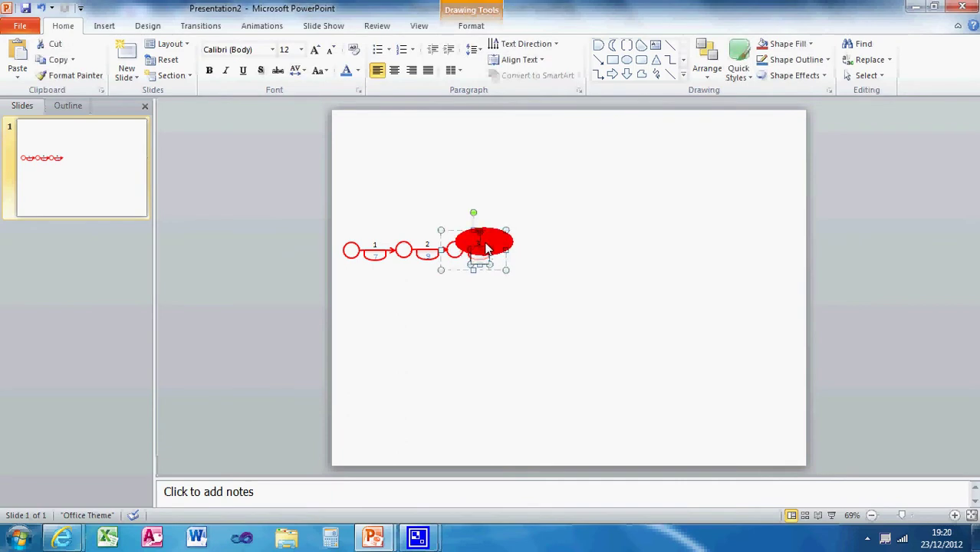
click(481, 259)
click(499, 320)
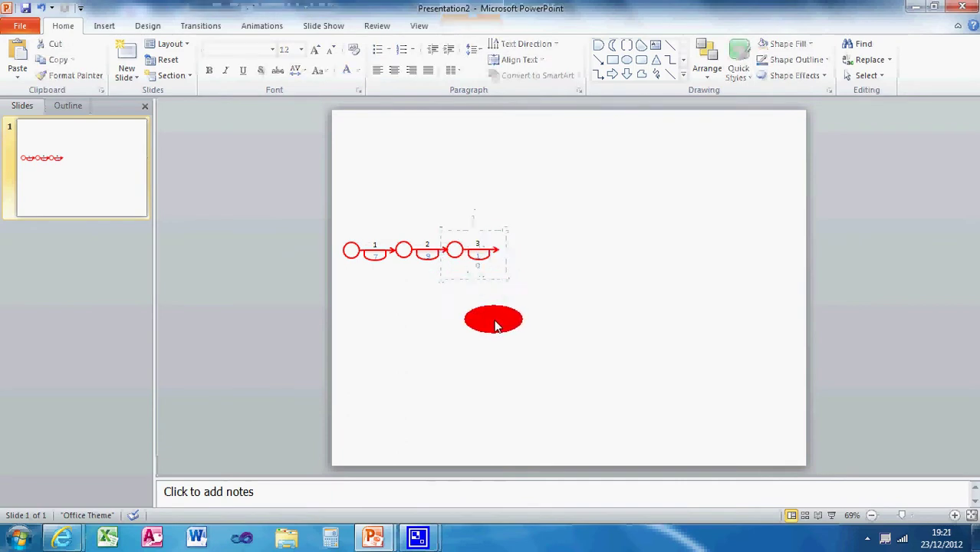
click(40, 10)
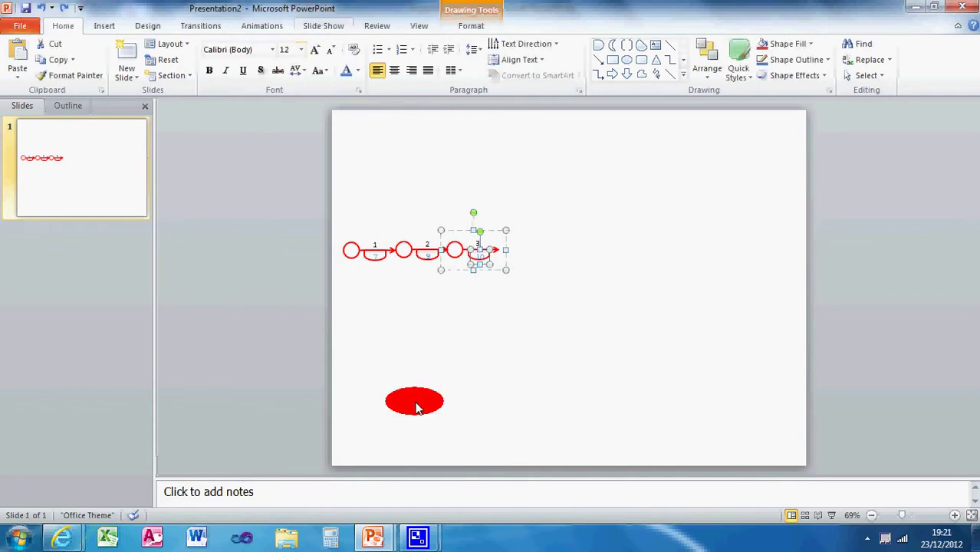
click(479, 352)
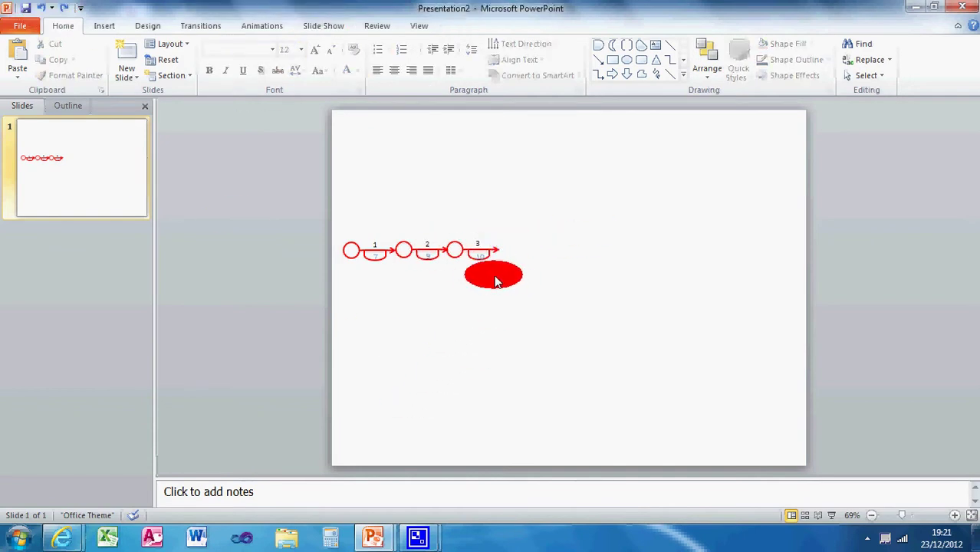
Duplicate the third unit, place the copy at the third arrow's tip and rotate it to point diagonally up to the right.
click(476, 261)
right_click(475, 251)
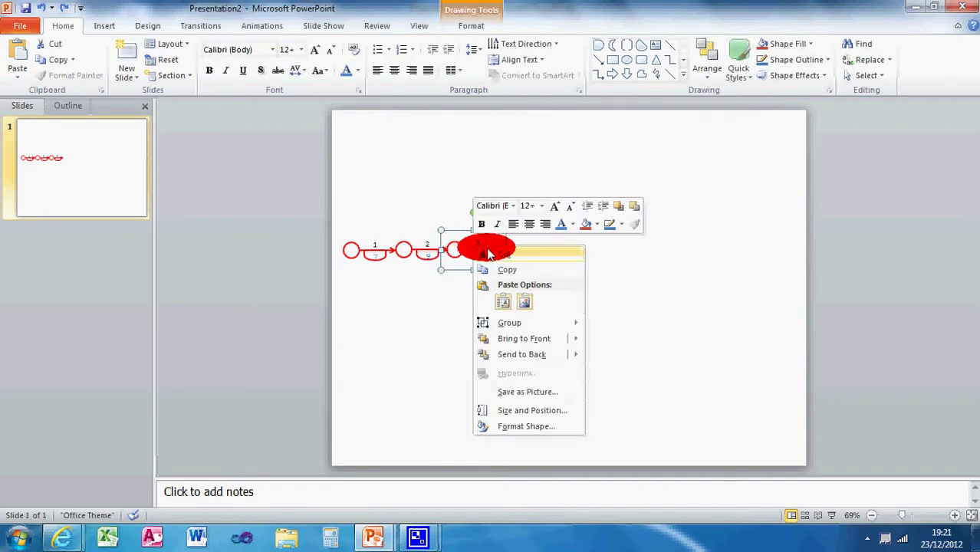
click(573, 234)
right_click(549, 223)
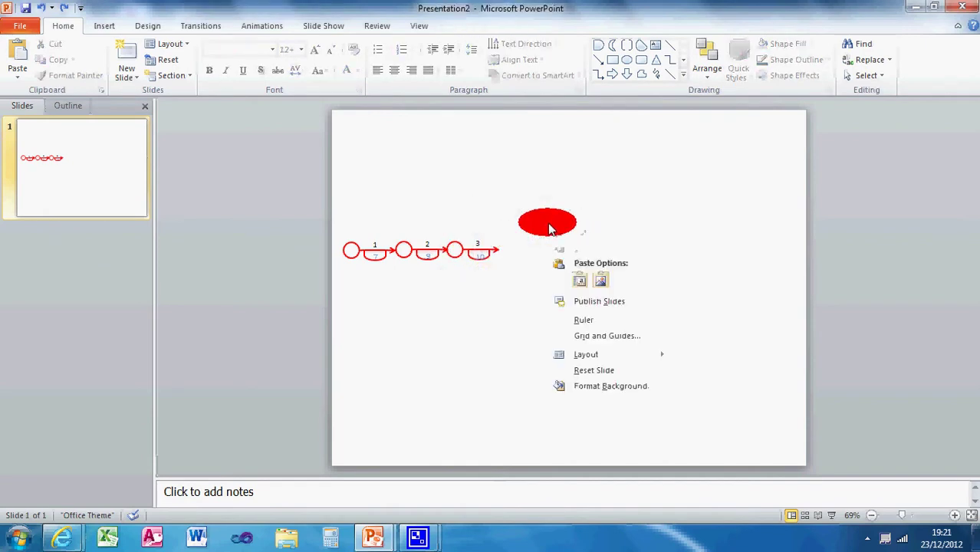
click(565, 215)
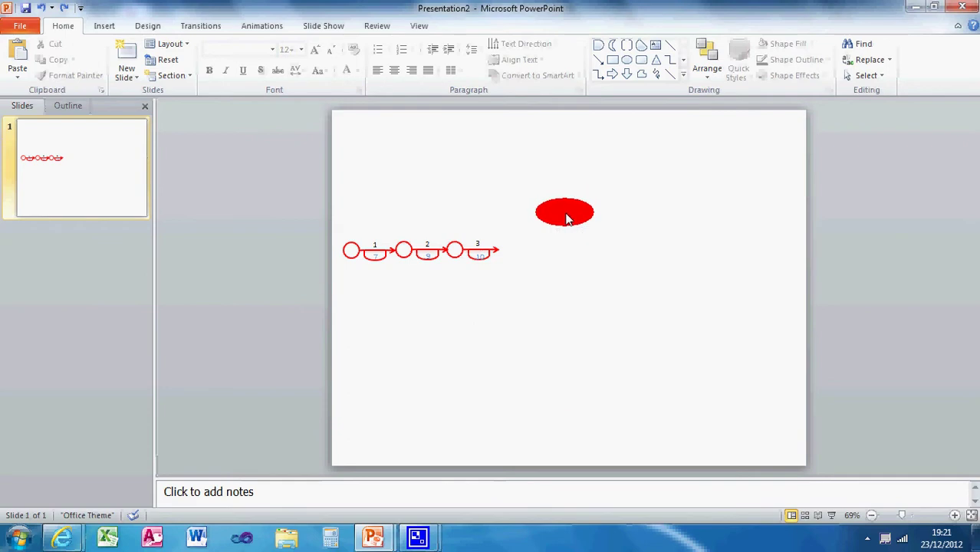
key(ctrl+v)
mouse_move(494, 245)
mouse_down()
mouse_move(546, 255)
mouse_move(534, 231)
mouse_move(508, 215)
mouse_move(500, 222)
mouse_move(526, 253)
mouse_move(521, 236)
mouse_up()
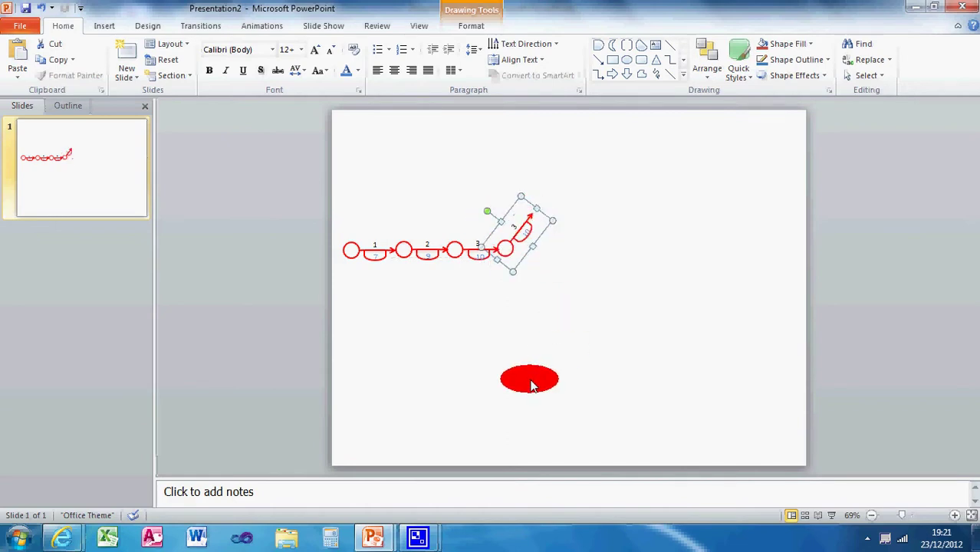
Delete the 3 label from the rotated unit and undo the deletion of the whole unit.
click(532, 385)
drag(506, 272, 526, 235)
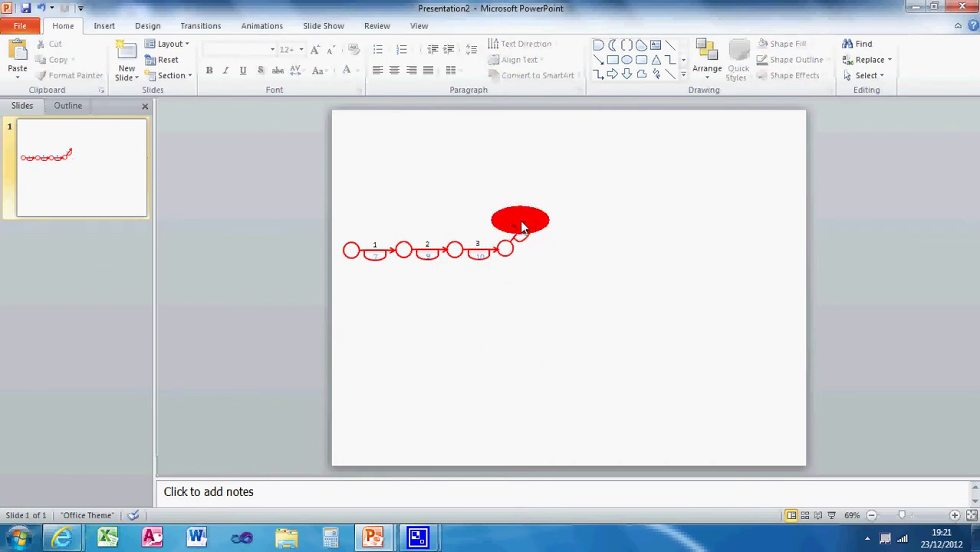
click(513, 230)
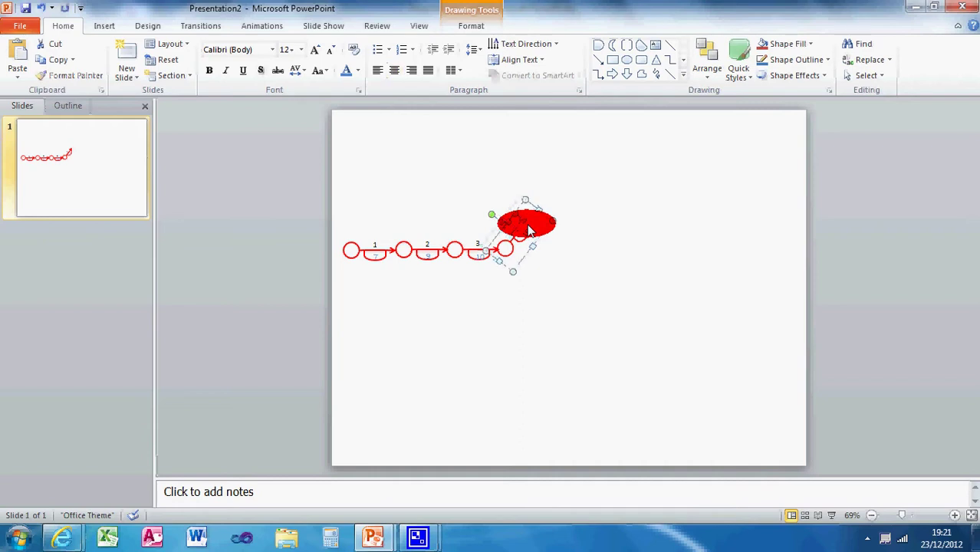
key(Delete)
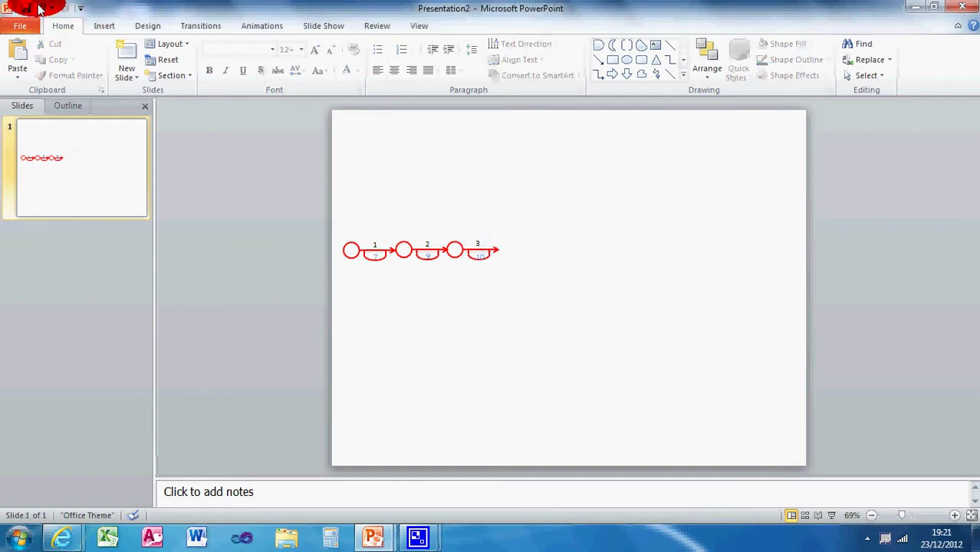
click(40, 7)
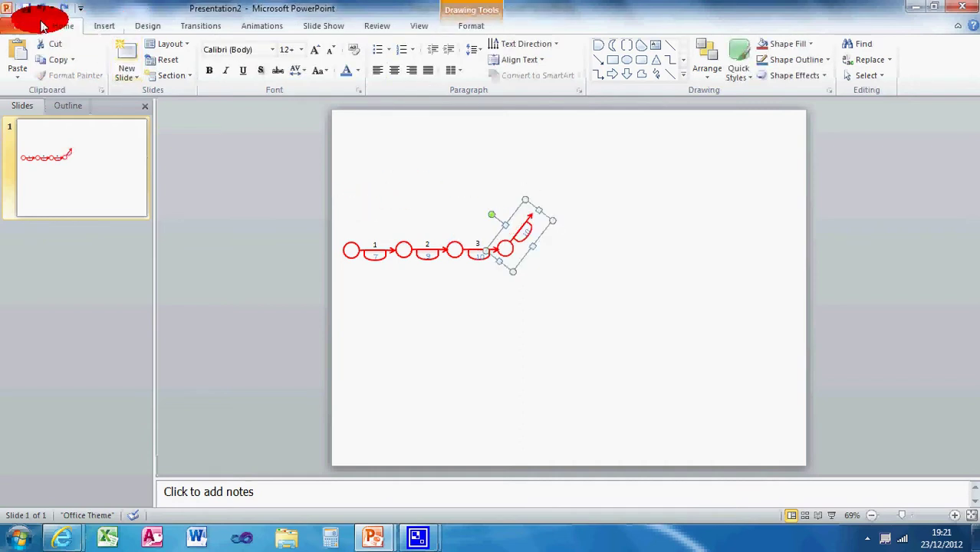
Change the rotated unit's 3 label to 4, undoing the unwanted last change.
click(42, 9)
click(709, 348)
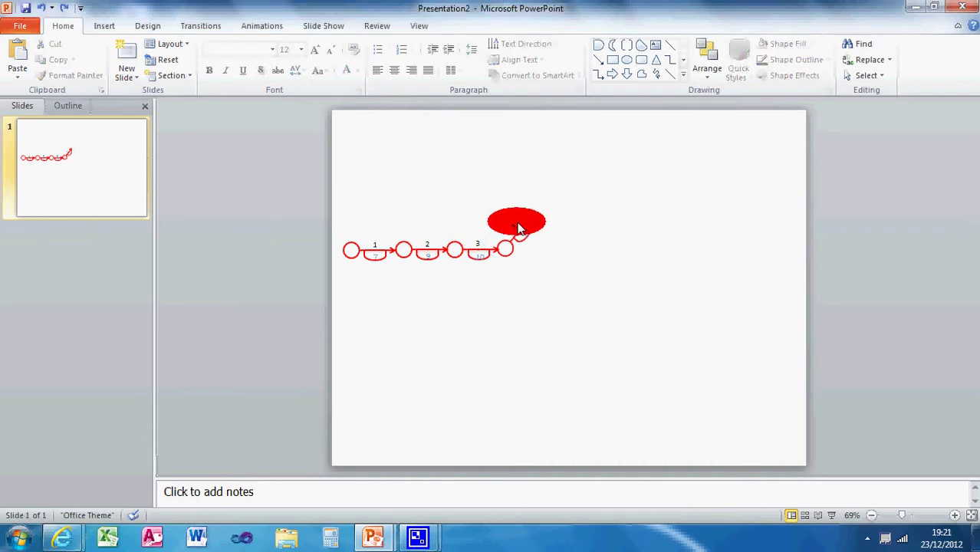
click(516, 223)
drag(518, 227, 512, 229)
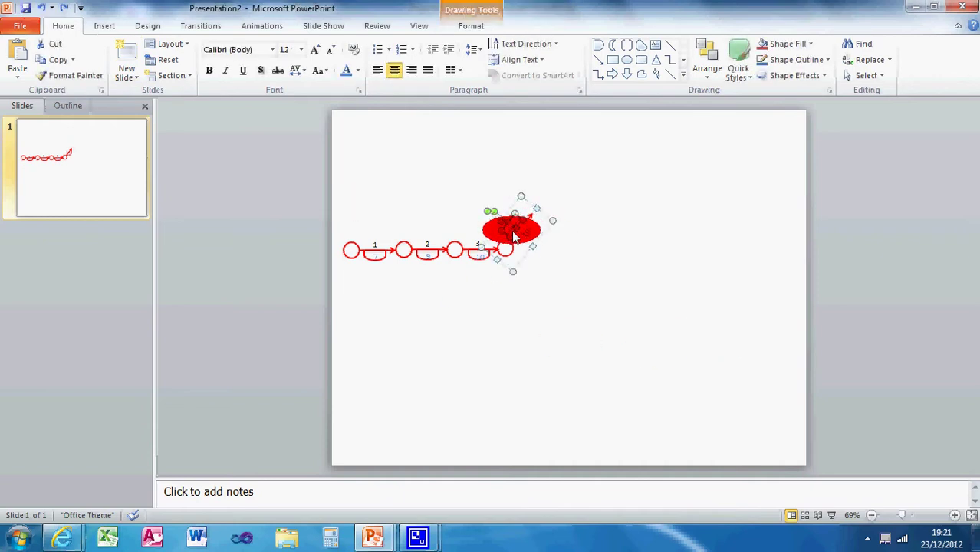
click(614, 230)
right_click(522, 234)
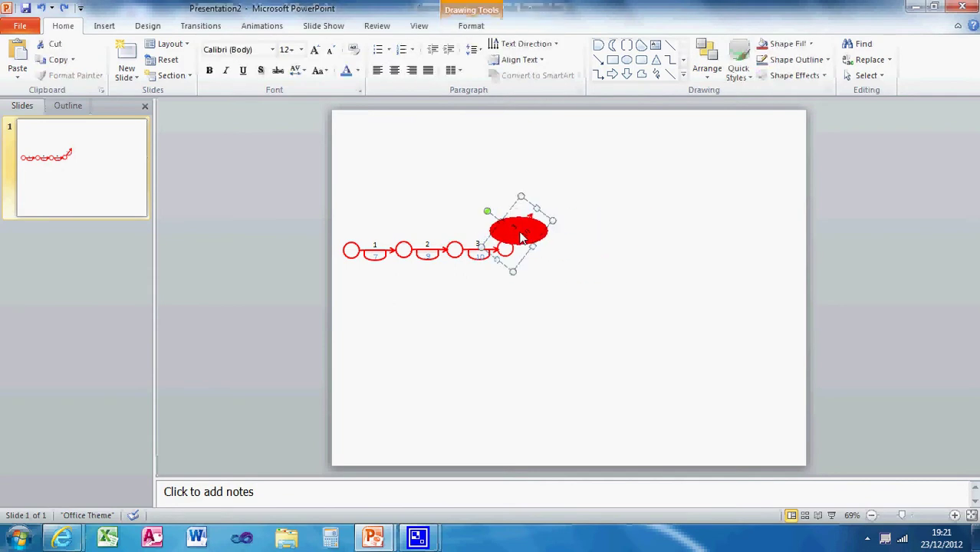
click(513, 227)
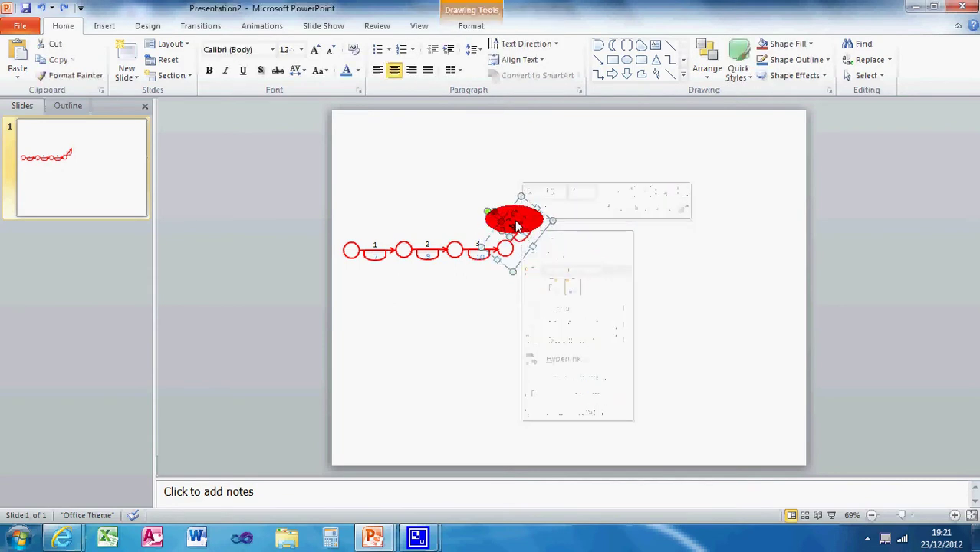
drag(518, 226, 531, 236)
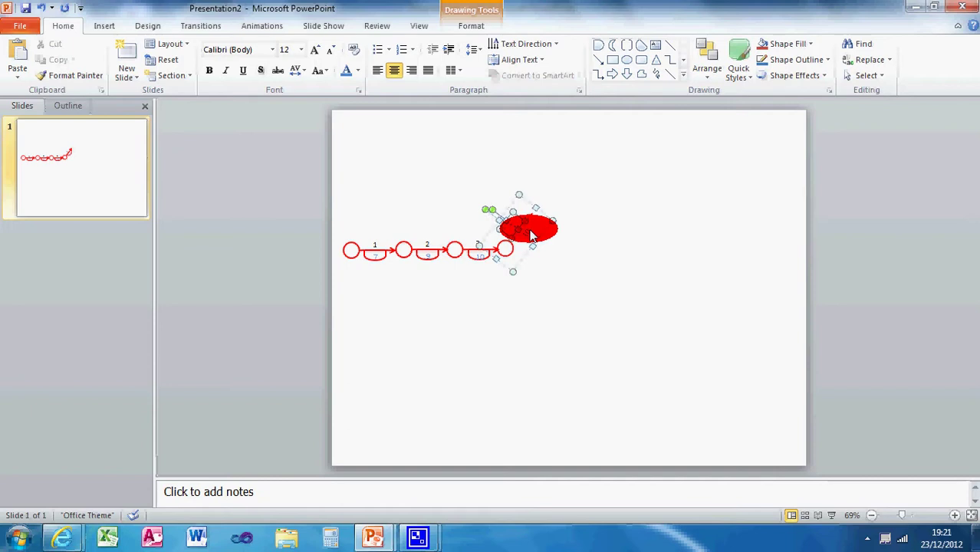
drag(535, 235, 578, 291)
click(40, 9)
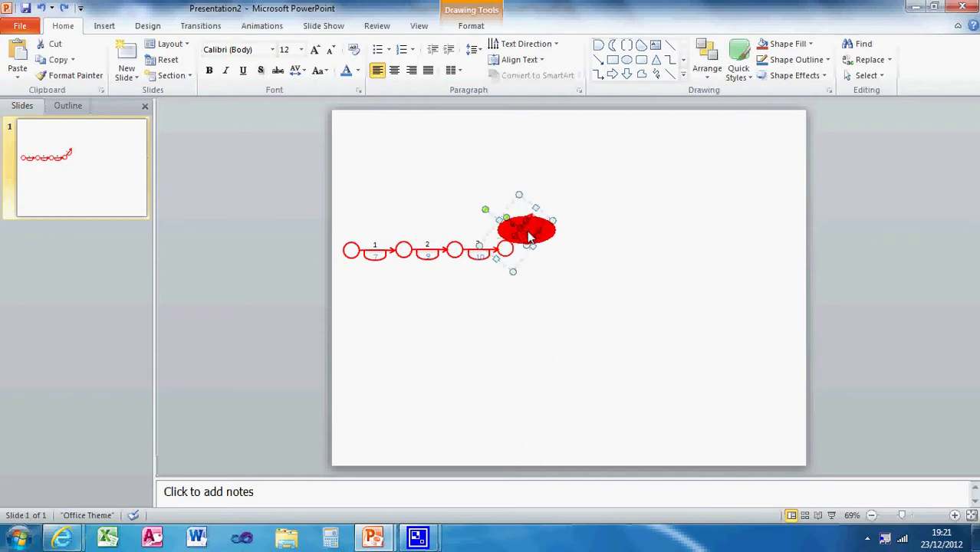
click(564, 306)
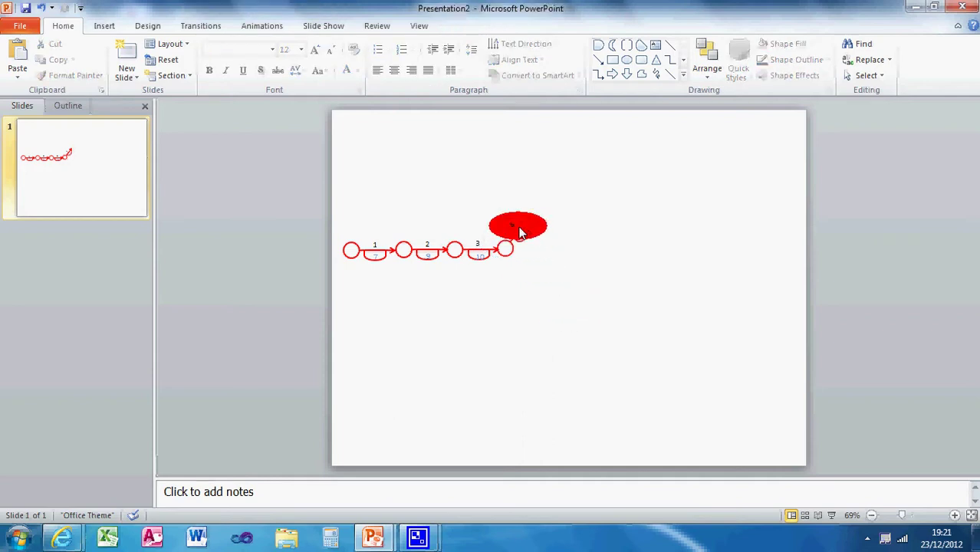
Rotate the fourth unit to nearly horizontal just below the third arrow's tip and change its 10 label to 7.
click(526, 238)
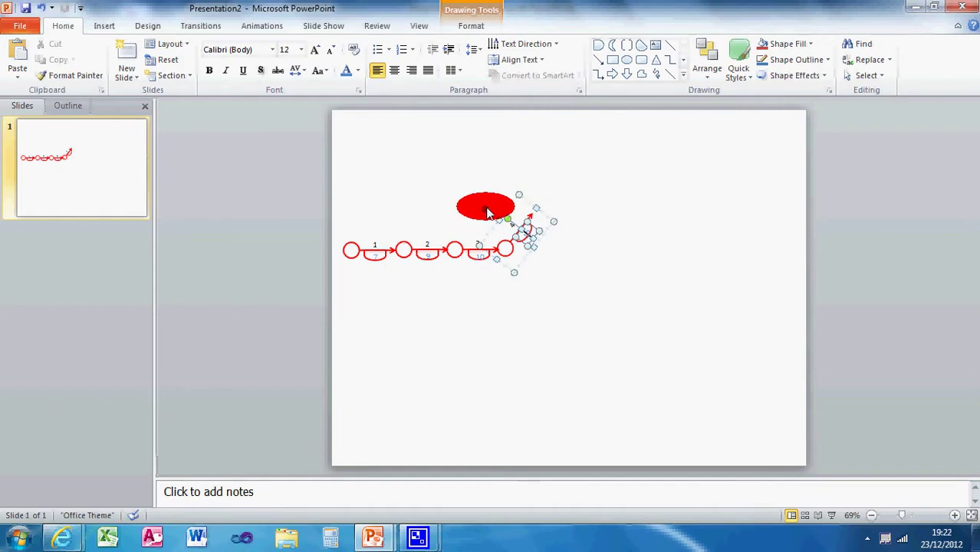
drag(487, 213, 536, 279)
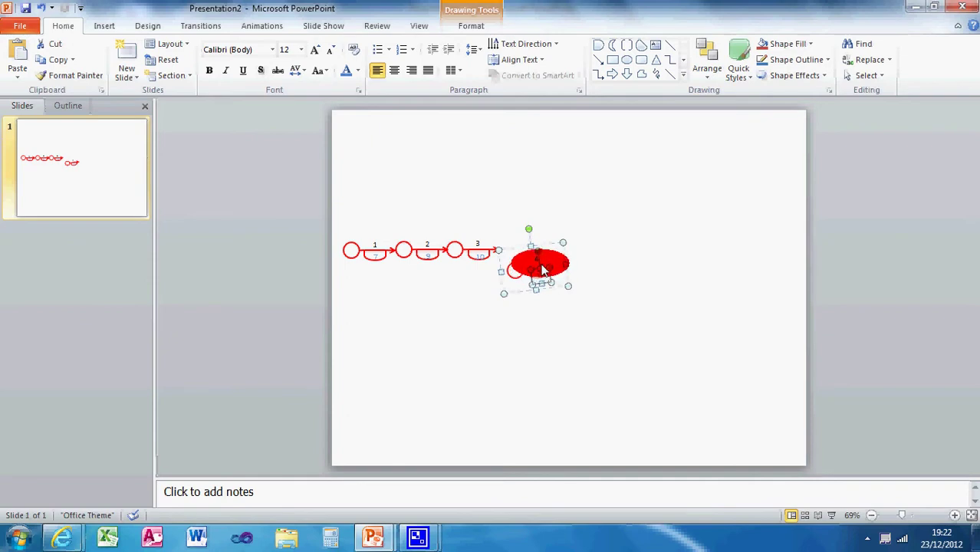
mouse_move(554, 272)
mouse_down()
mouse_move(587, 284)
mouse_move(541, 277)
mouse_move(557, 311)
mouse_move(541, 274)
mouse_move(550, 279)
mouse_up()
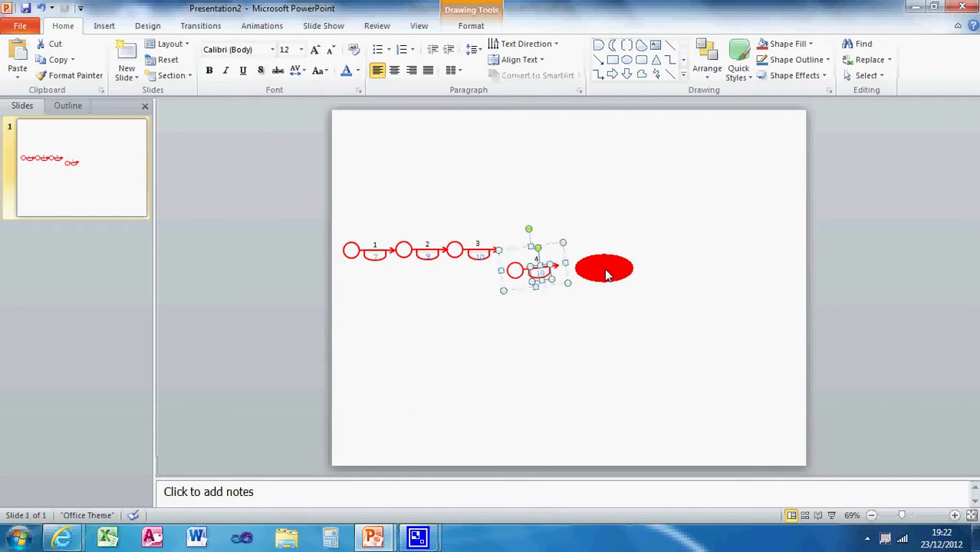
click(604, 269)
drag(541, 278, 546, 279)
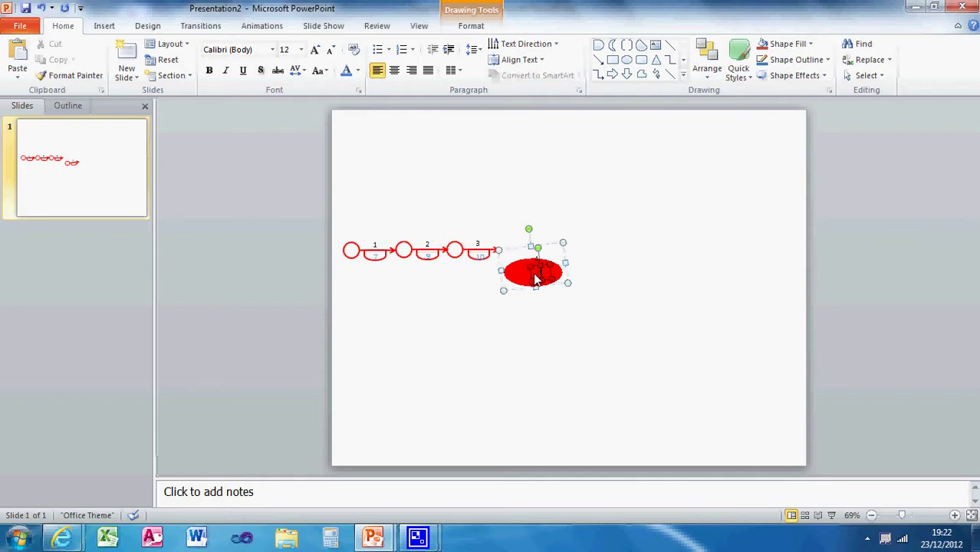
mouse_move(535, 280)
mouse_down()
mouse_move(271, 429)
mouse_move(619, 350)
mouse_move(531, 265)
mouse_up()
Rotate the fourth unit to point diagonally up to the right and rejoin its circle to the third arrow's tip.
drag(528, 229, 508, 240)
mouse_move(537, 276)
mouse_down()
mouse_move(536, 244)
mouse_move(524, 239)
mouse_move(537, 230)
mouse_up()
click(575, 356)
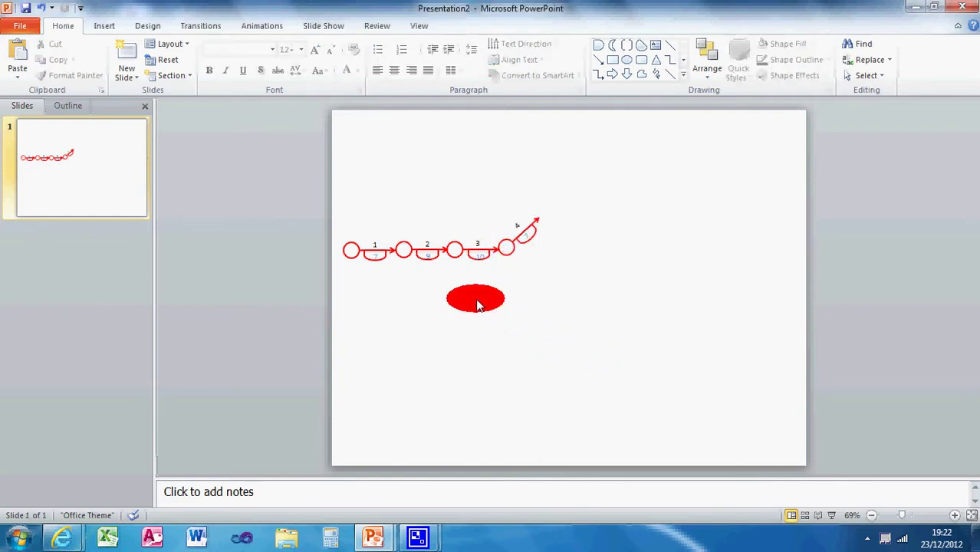
Duplicate the diagonal unit labelled 4 and 7 and chain the copy's circle to the fourth arrow's tip.
click(527, 236)
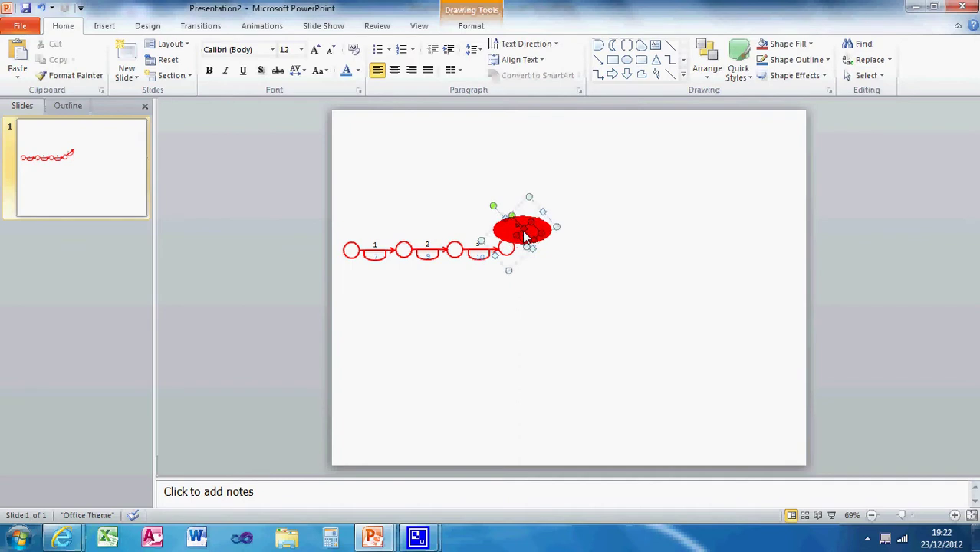
click(382, 169)
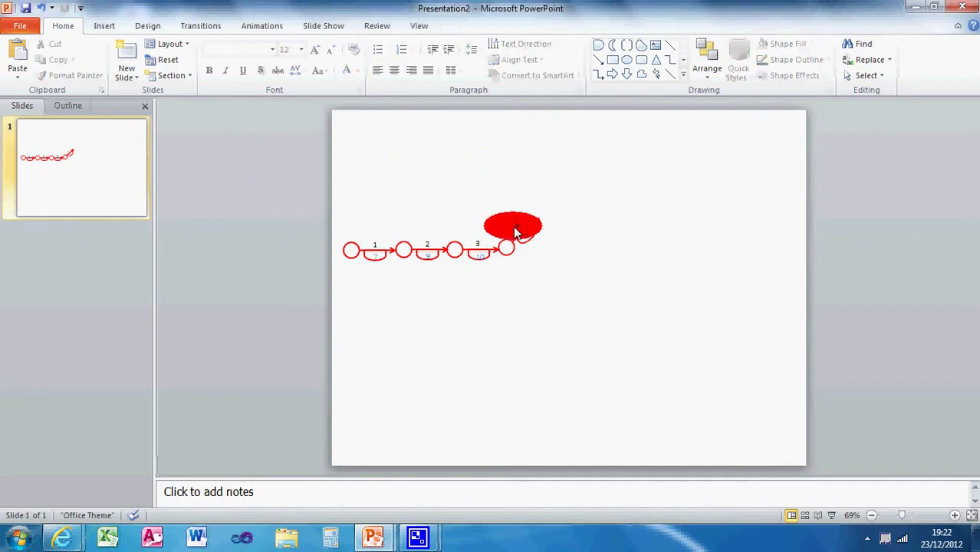
click(515, 233)
key(ctrl+c)
click(584, 181)
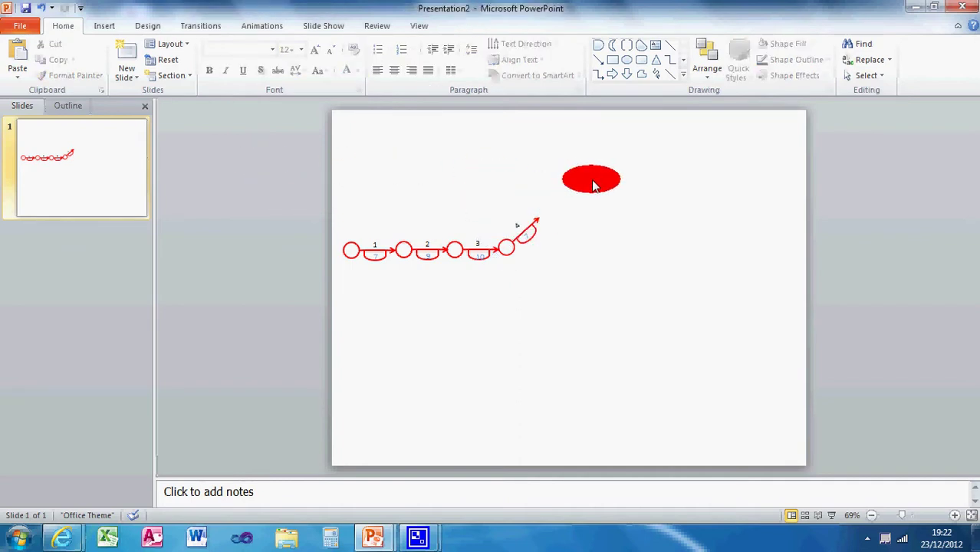
key(ctrl+v)
mouse_move(593, 187)
mouse_down()
mouse_move(546, 253)
mouse_move(597, 212)
mouse_up()
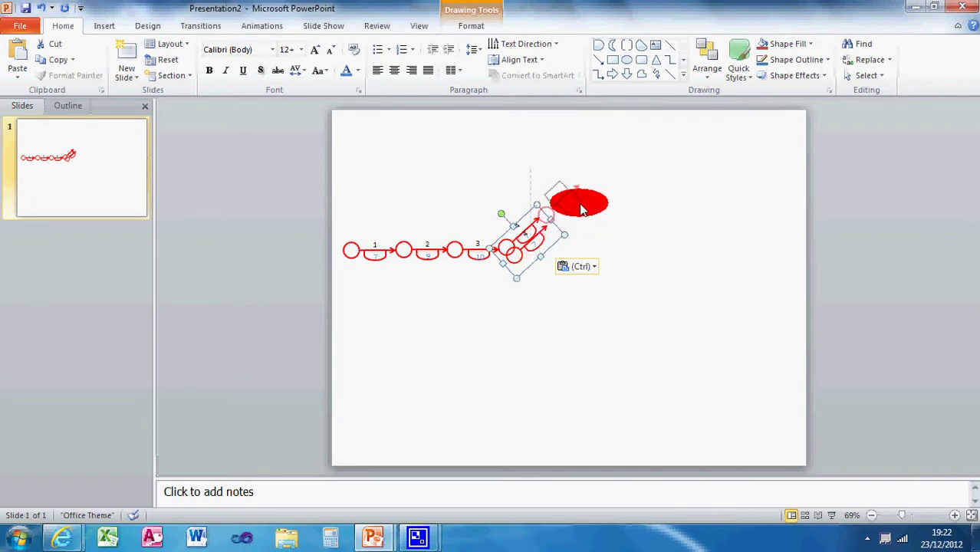
drag(581, 204, 580, 207)
click(596, 306)
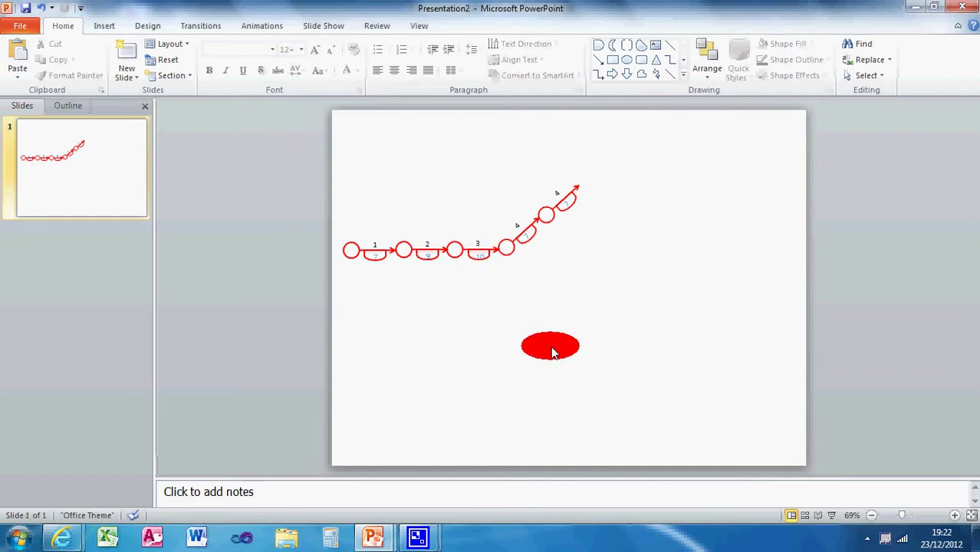
Paste another copy of the diagonal unit, place it below the chain and rotate it to horizontal.
click(375, 258)
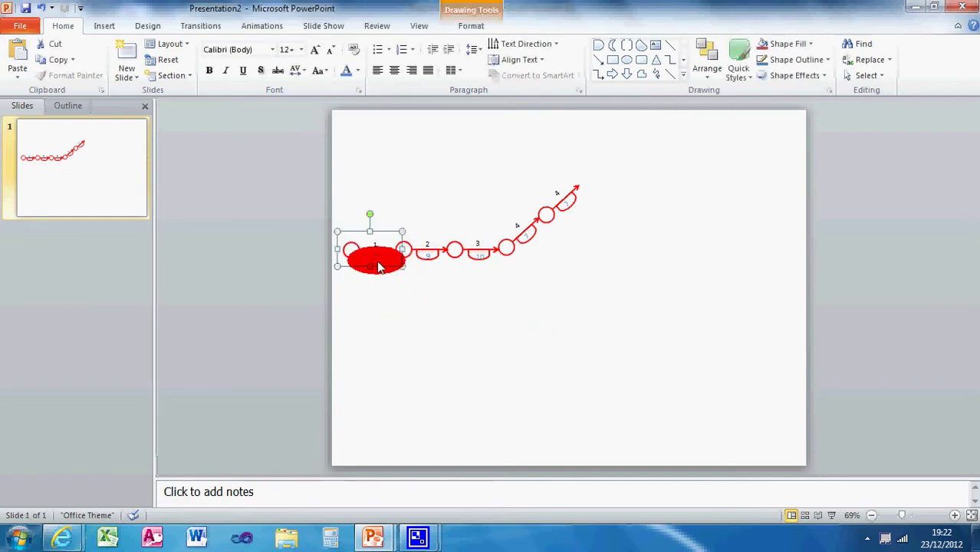
click(502, 375)
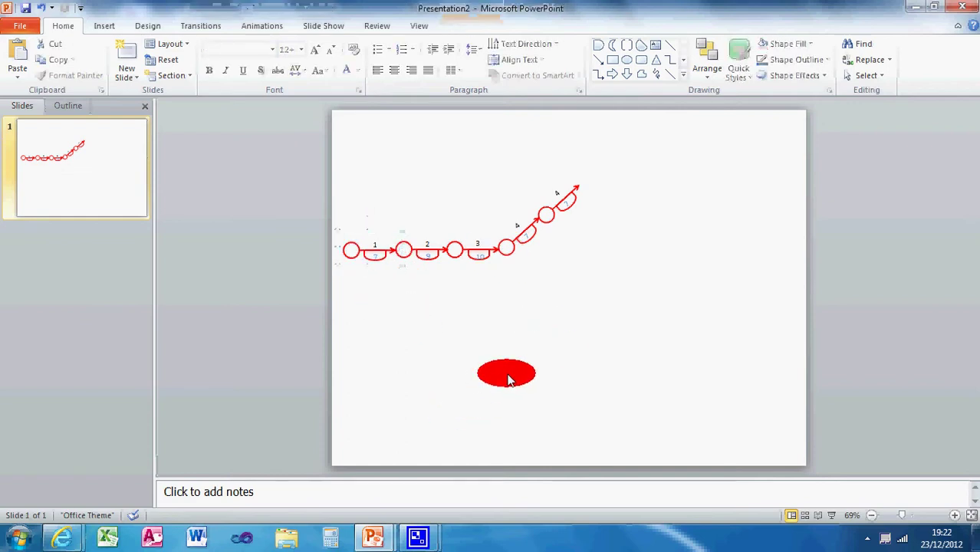
click(560, 209)
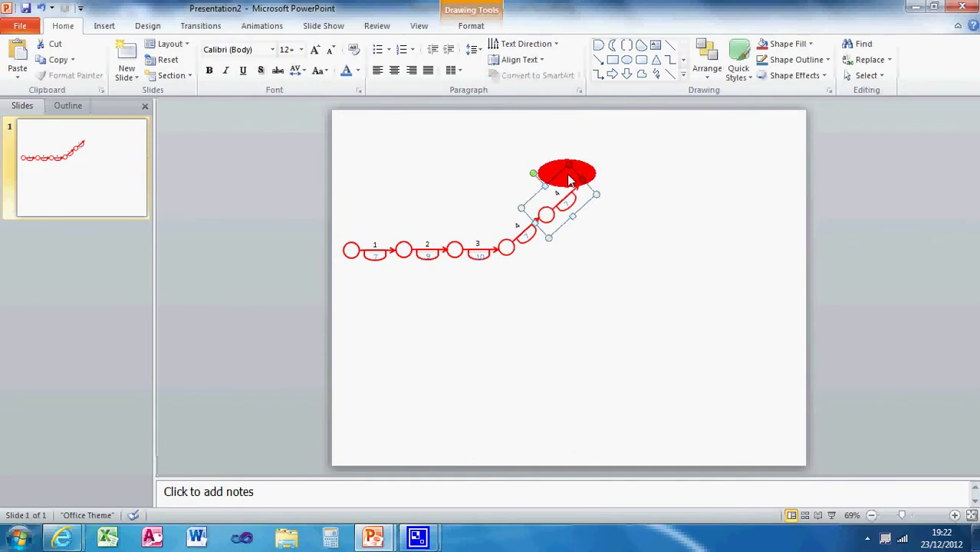
right_click(521, 307)
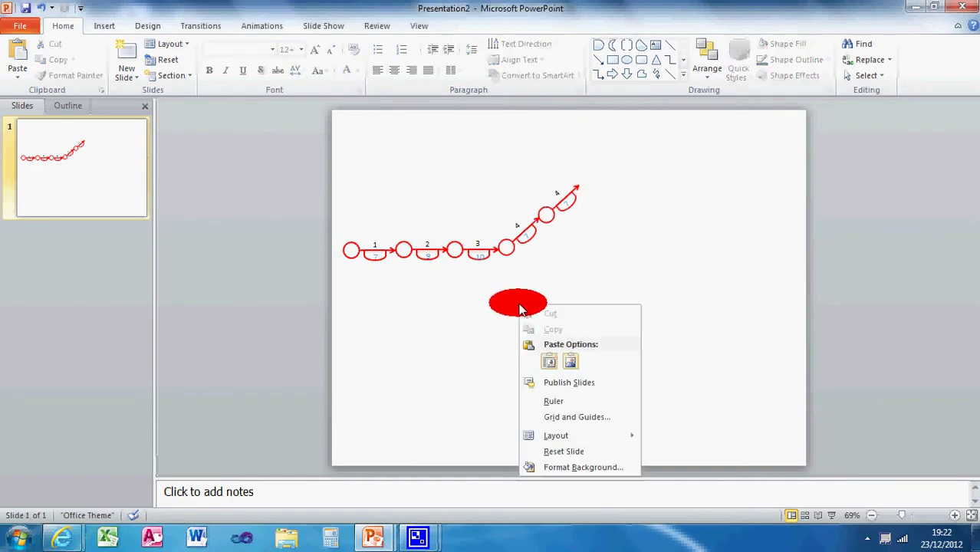
click(550, 362)
drag(585, 203, 565, 273)
Ungroup the horizontal unit below the chain and set its circle's line colour to black.
right_click(566, 307)
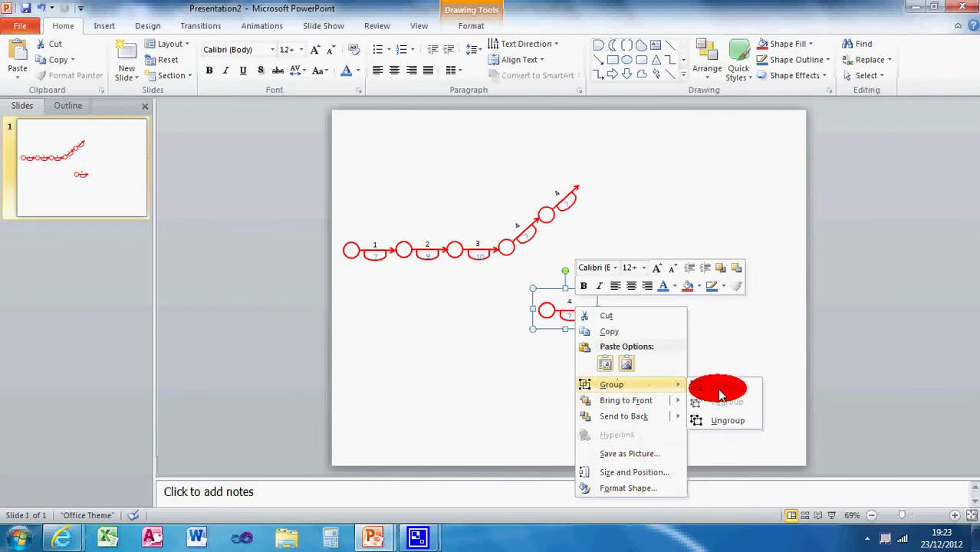
click(722, 418)
drag(568, 328, 546, 310)
right_click(547, 311)
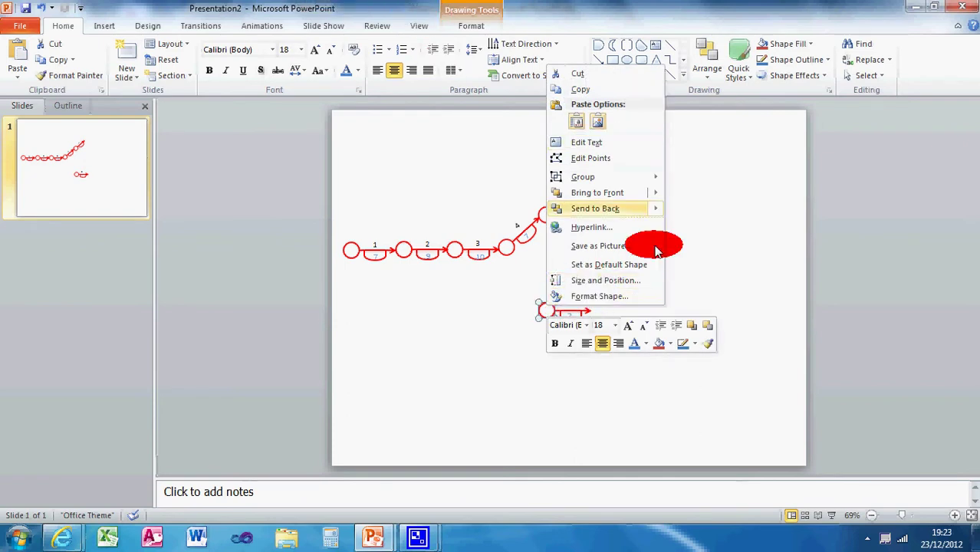
click(602, 296)
click(349, 142)
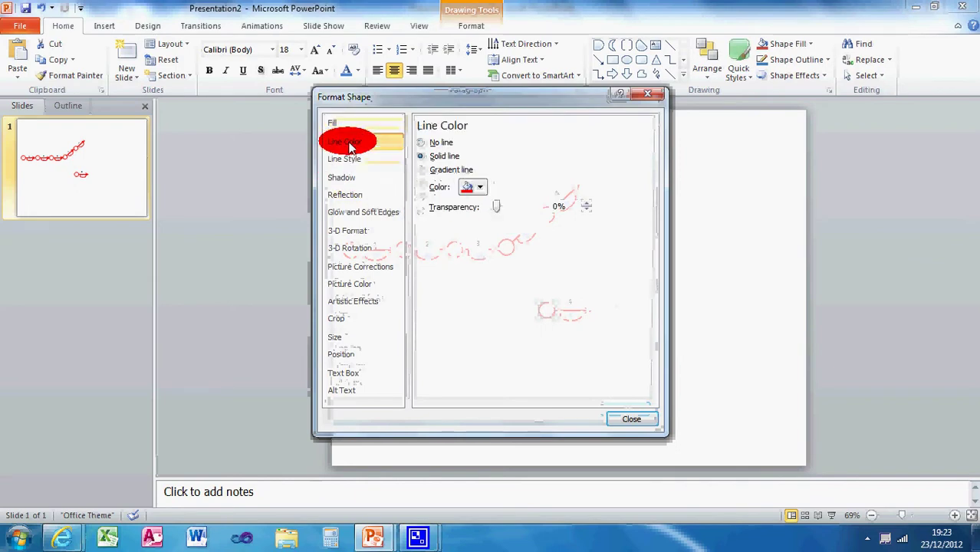
click(470, 185)
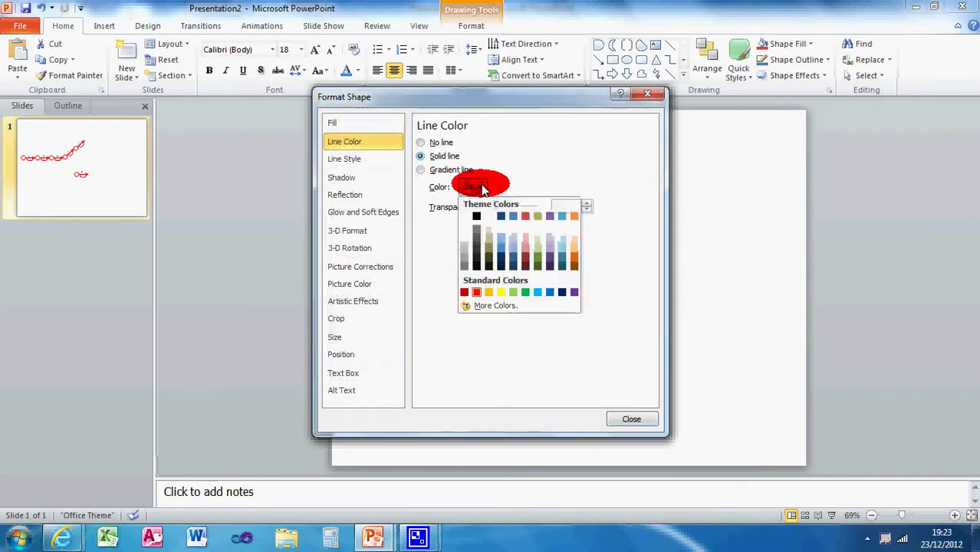
click(477, 216)
click(635, 421)
Examine the fill, line colour, line style and shadow settings of the ungrouped unit's 7 label.
click(566, 313)
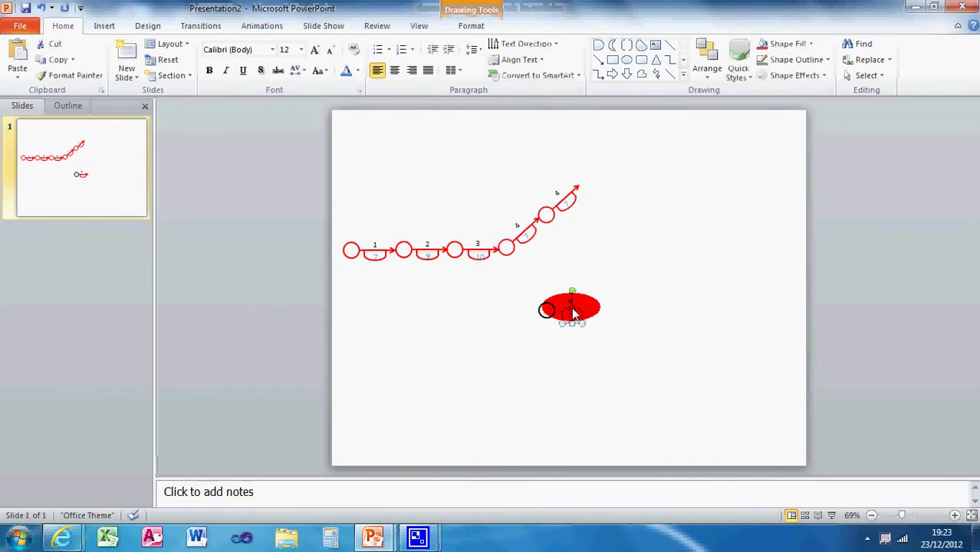
drag(574, 315, 584, 319)
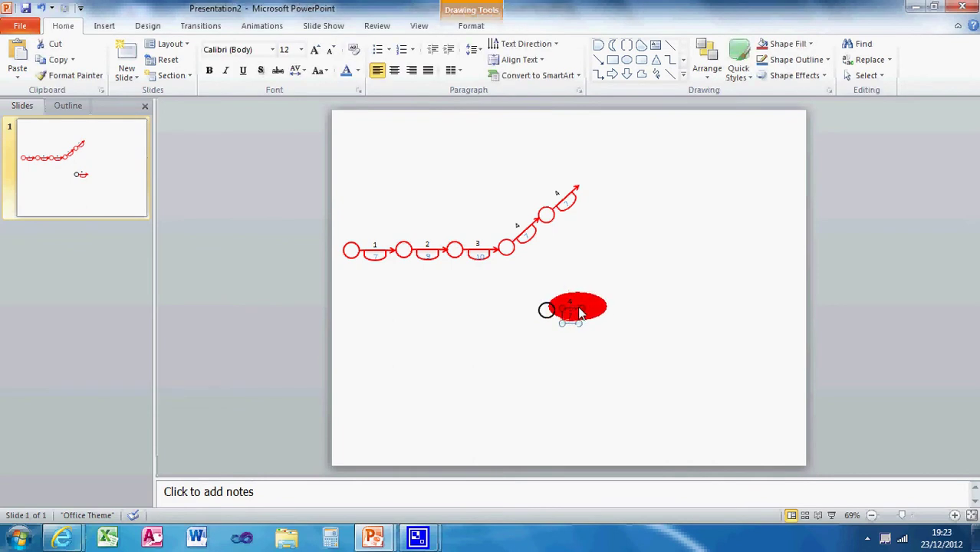
right_click(590, 318)
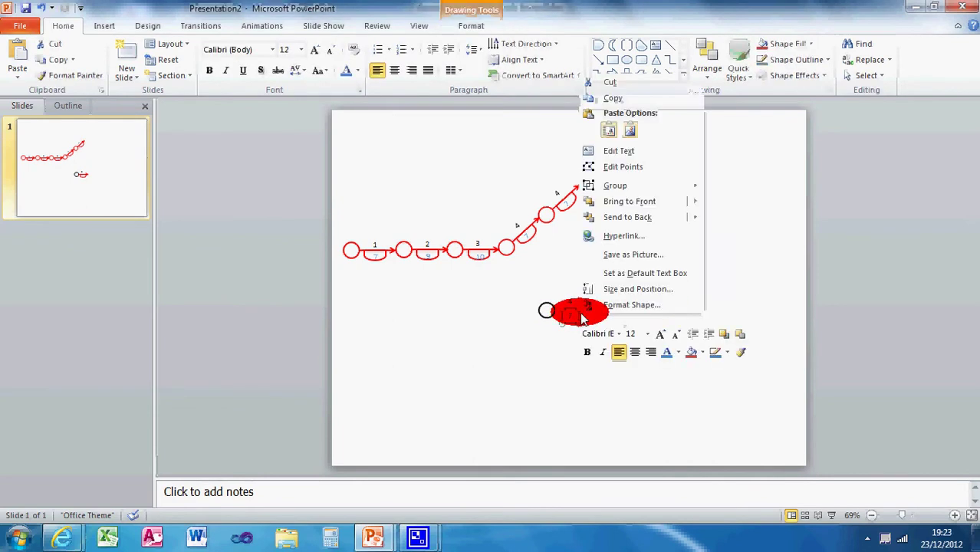
click(644, 305)
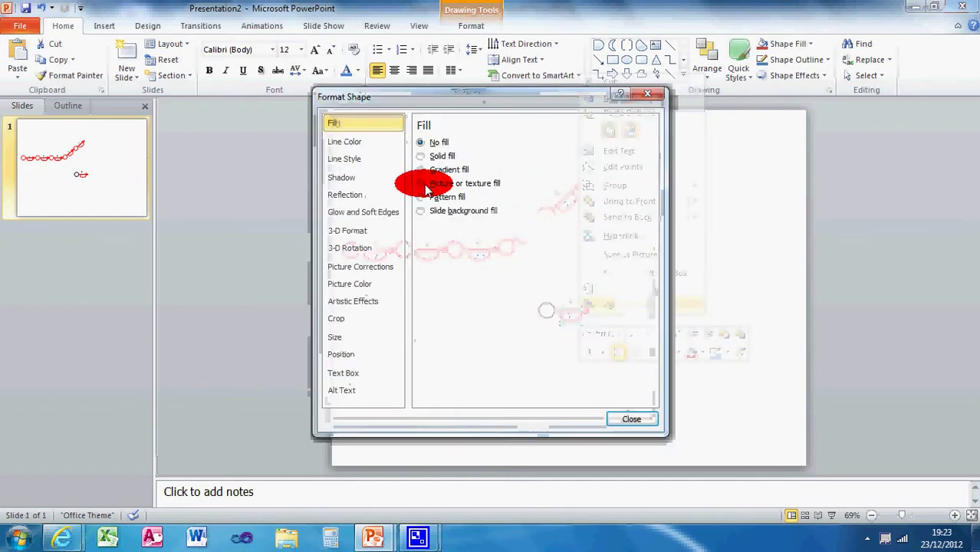
click(347, 143)
click(349, 159)
click(347, 142)
click(337, 123)
click(357, 178)
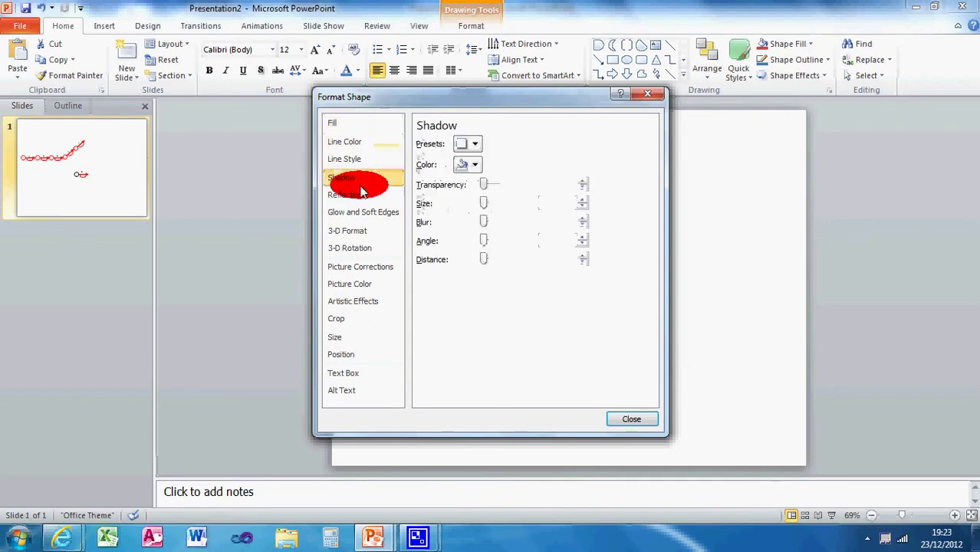
click(631, 419)
Reselect the 7 label beneath the ungrouped arrow and recheck its line colour and line style settings.
click(593, 346)
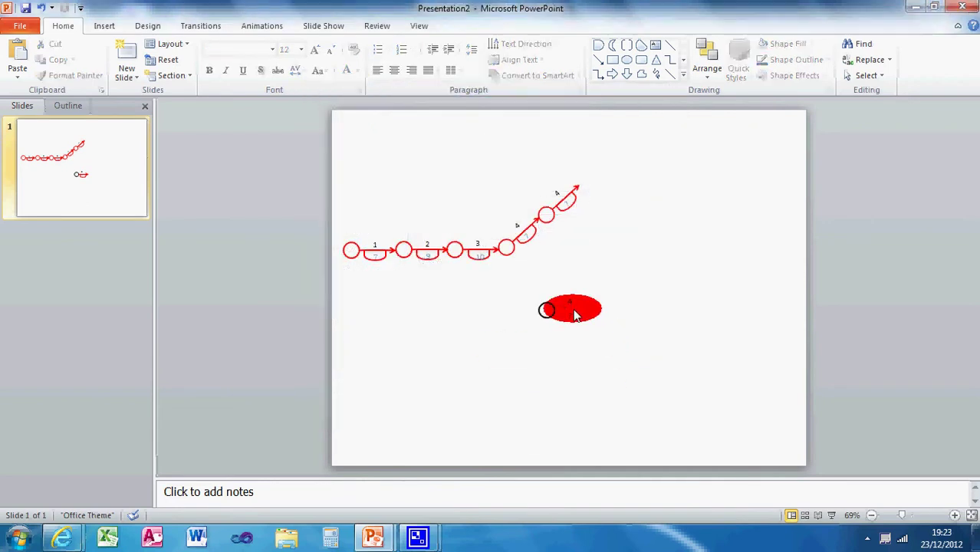
drag(575, 316, 591, 312)
right_click(580, 316)
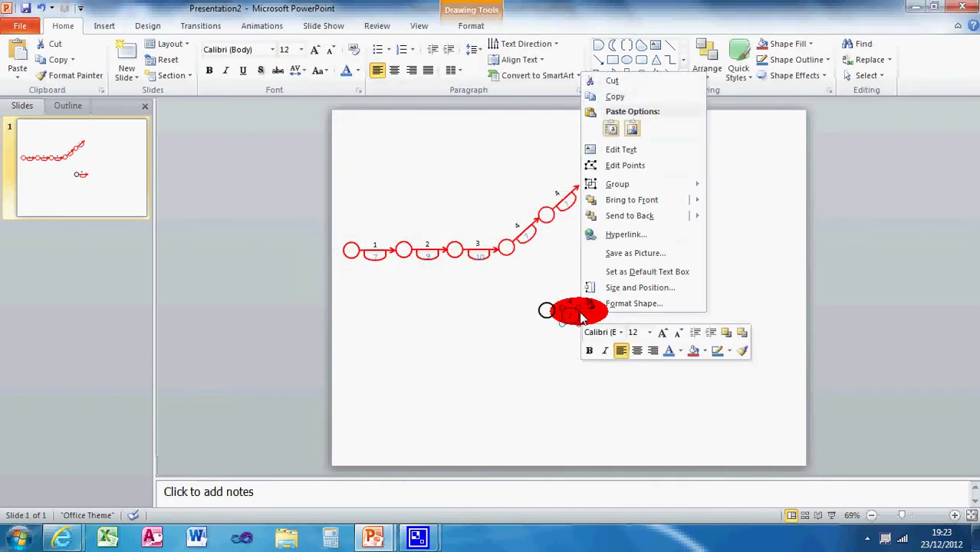
click(636, 300)
click(347, 142)
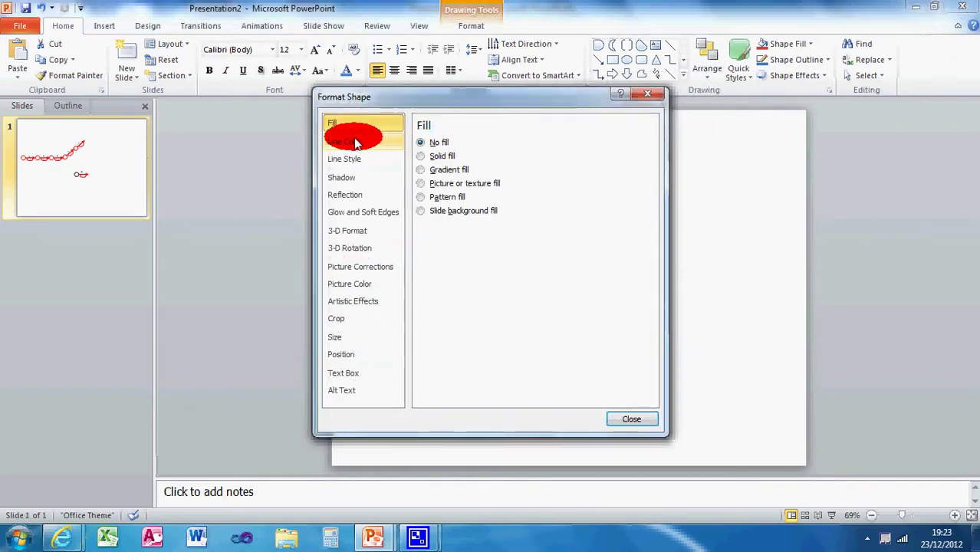
click(359, 160)
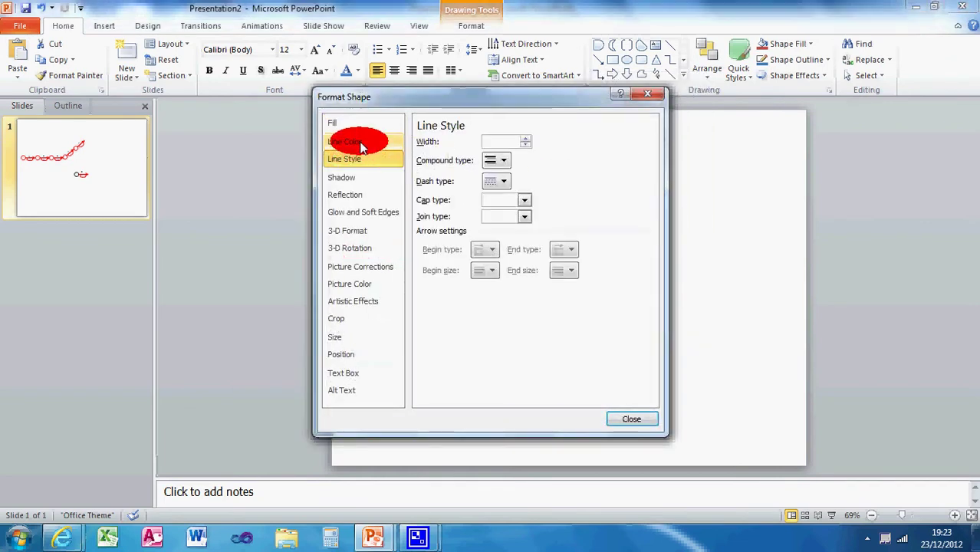
click(346, 142)
click(631, 418)
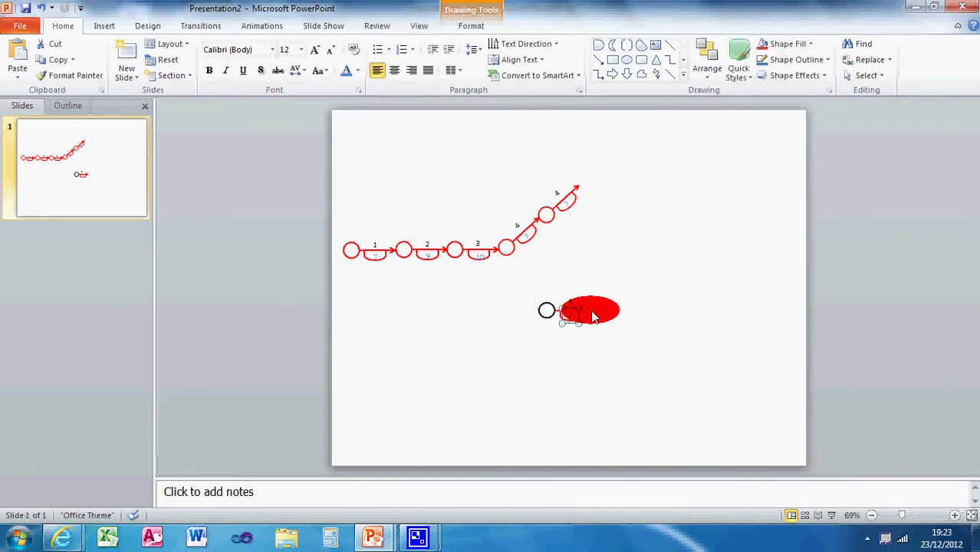
Set the line colour of the ungrouped unit's arrow below the chain to black.
click(588, 309)
right_click(589, 313)
click(602, 296)
click(343, 145)
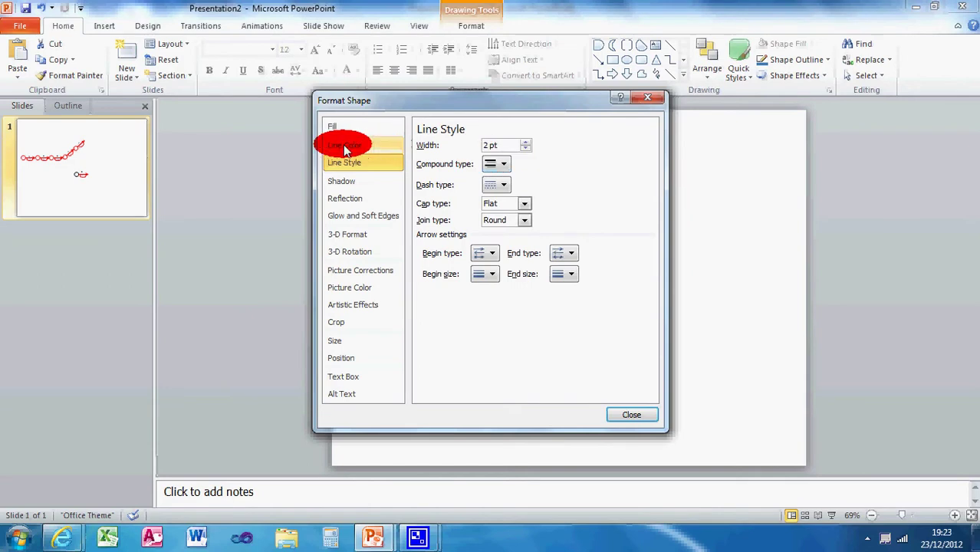
click(350, 146)
click(477, 191)
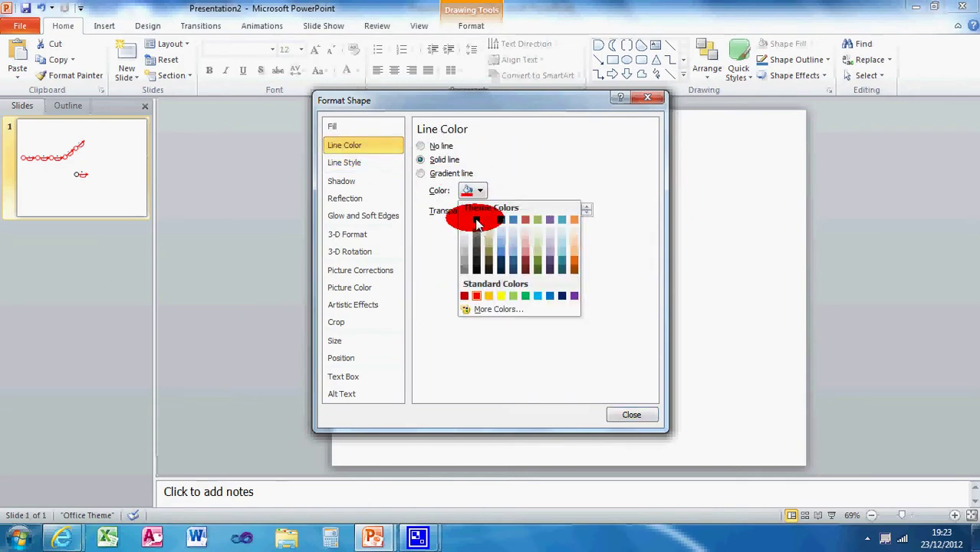
click(500, 221)
click(630, 415)
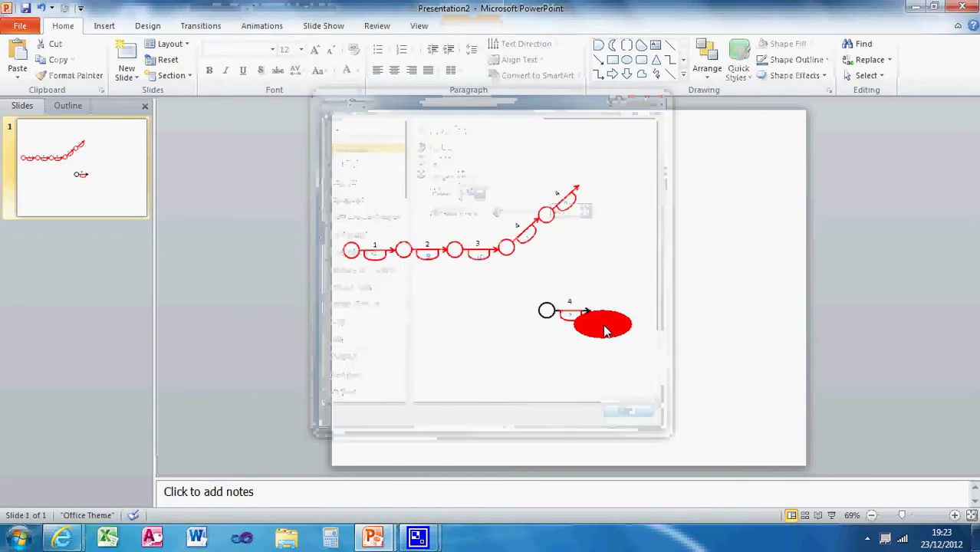
Try giving the ungrouped unit's 7 label a solid black outline.
click(572, 320)
click(575, 315)
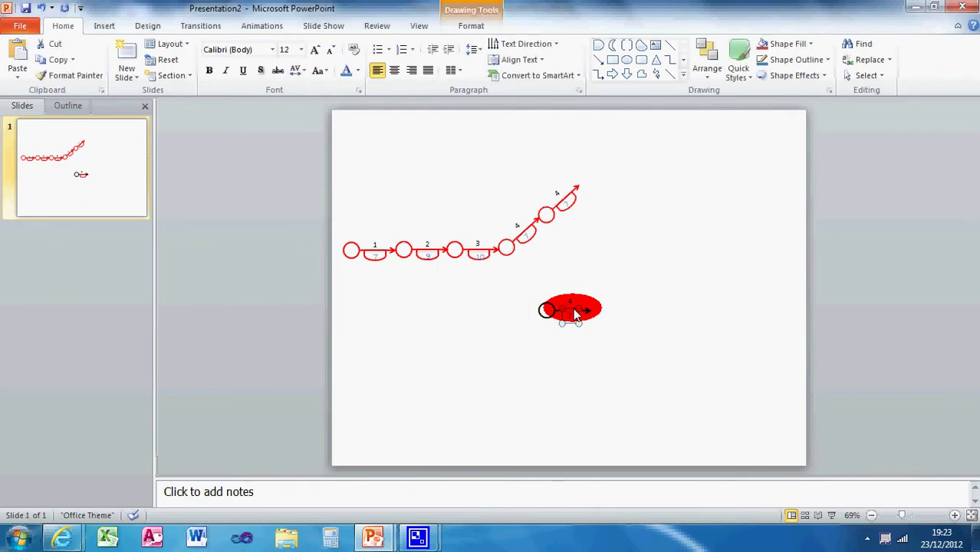
right_click(575, 316)
click(595, 298)
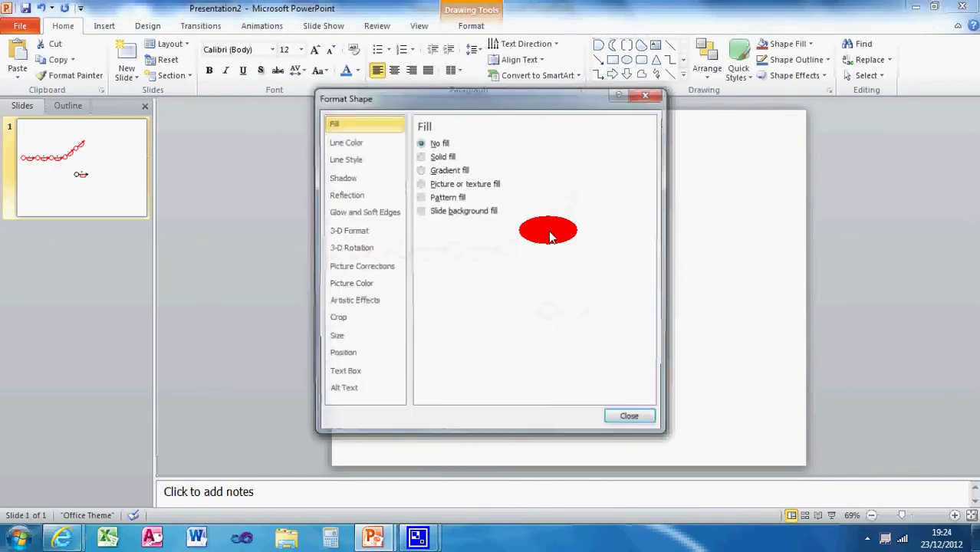
click(367, 145)
click(435, 156)
click(477, 187)
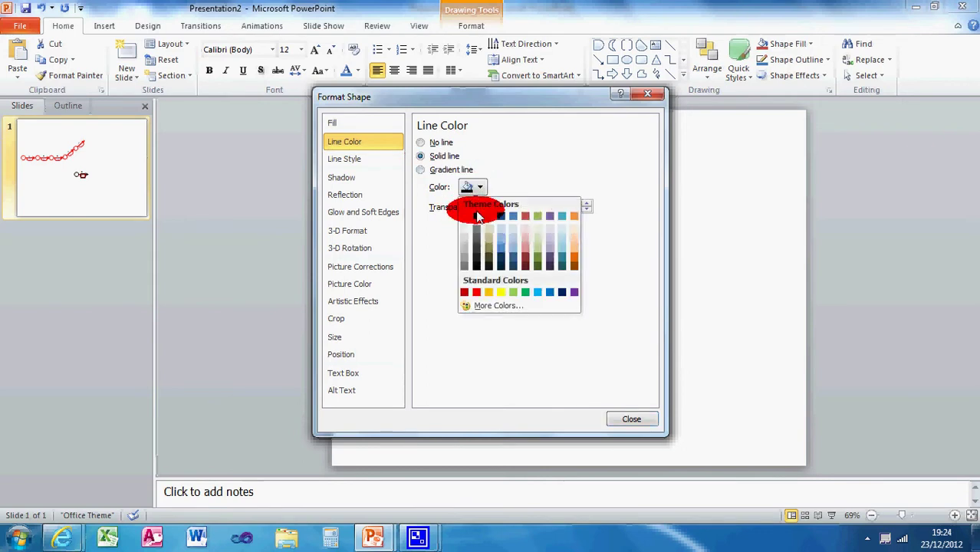
click(631, 418)
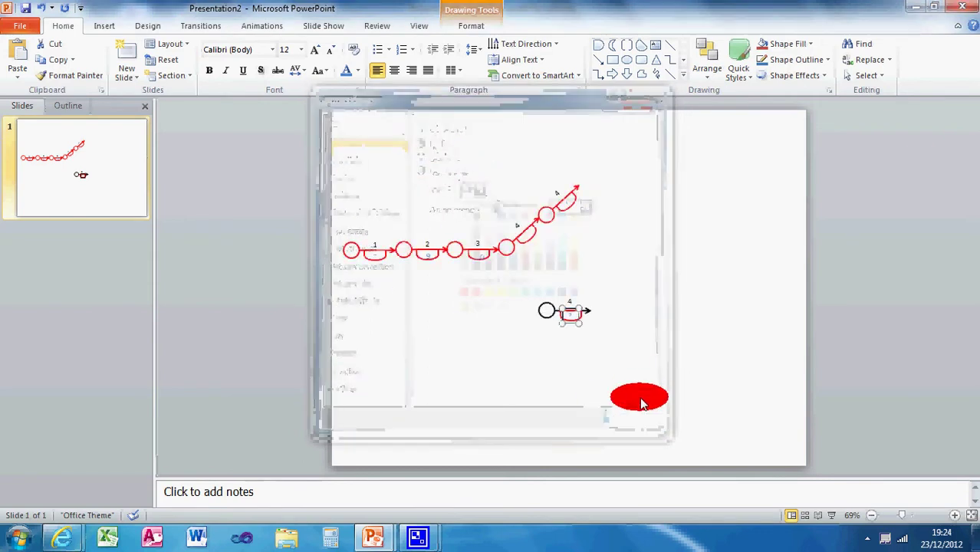
Set the 7 label's outline back to no line.
drag(602, 337, 573, 321)
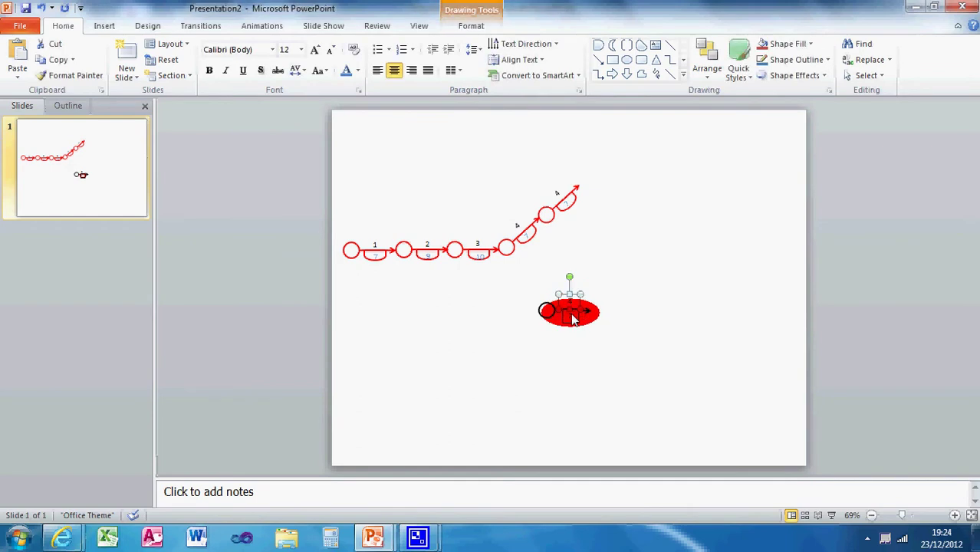
right_click(581, 313)
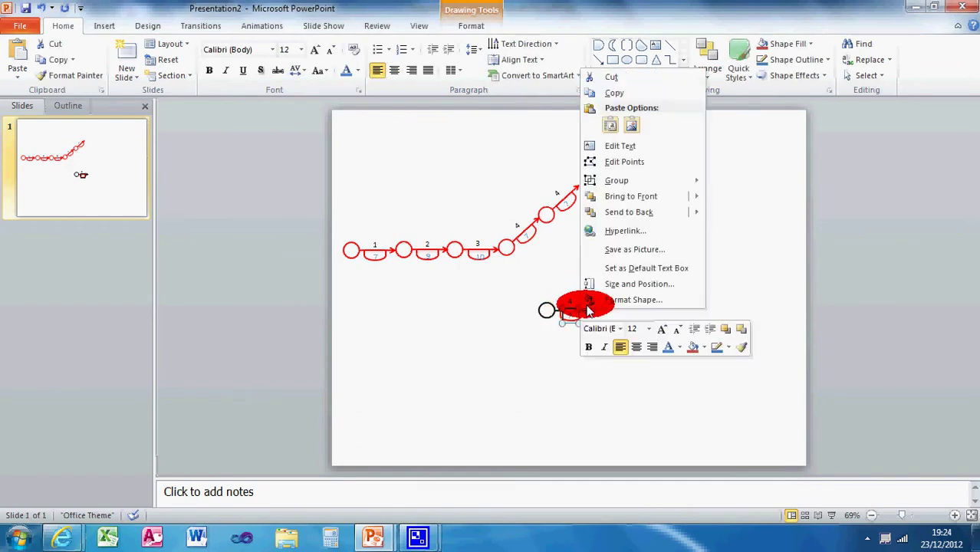
click(623, 301)
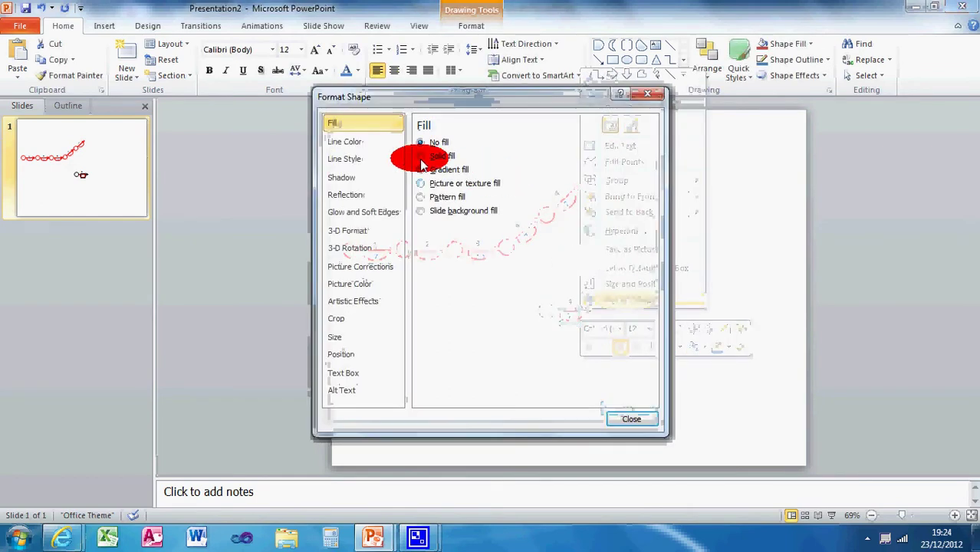
click(350, 141)
click(421, 144)
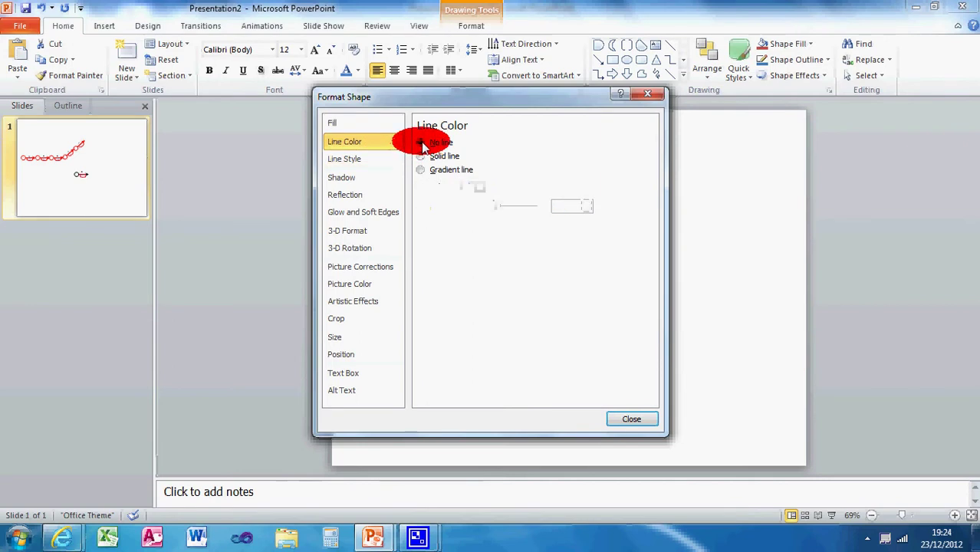
click(630, 419)
click(625, 362)
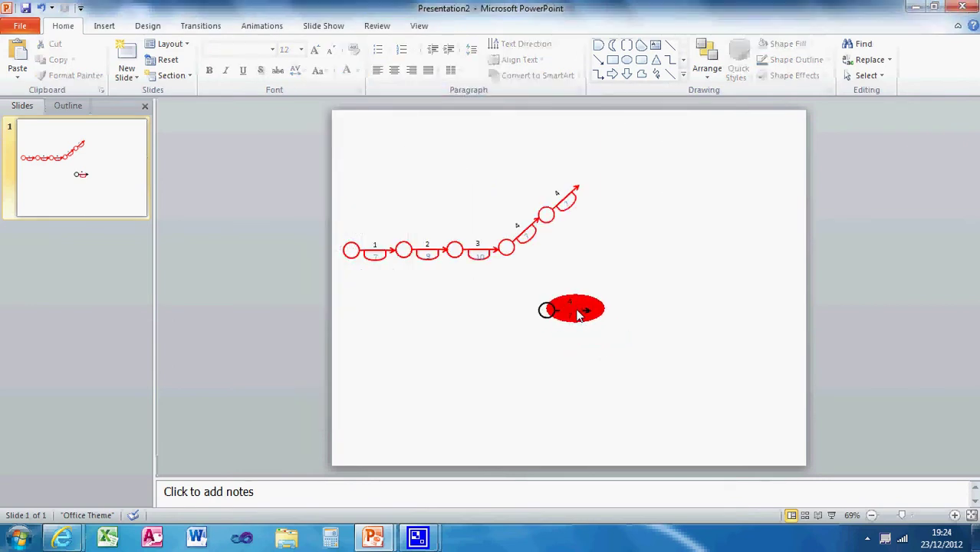
Move the 7 label down out of the way and set the half-round shape's line colour to black.
drag(574, 320, 579, 314)
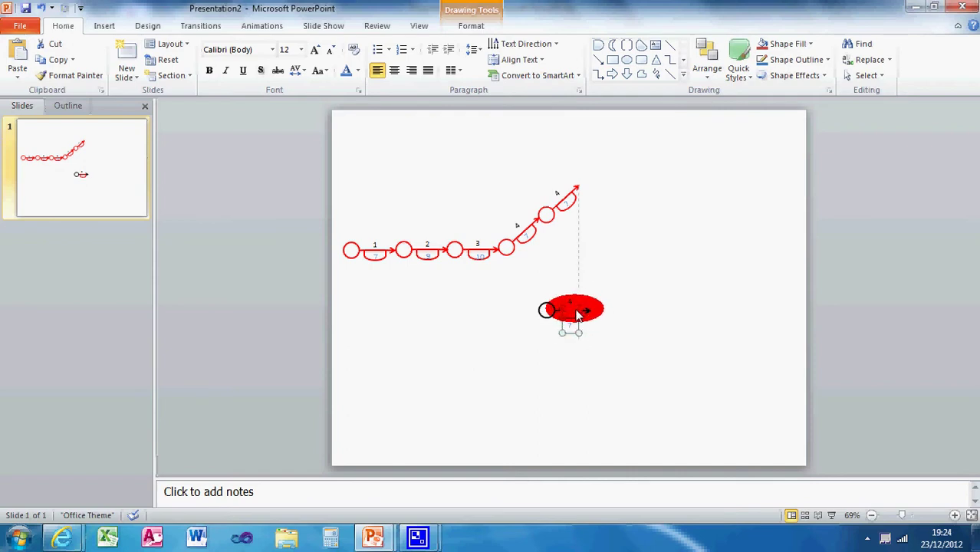
right_click(582, 322)
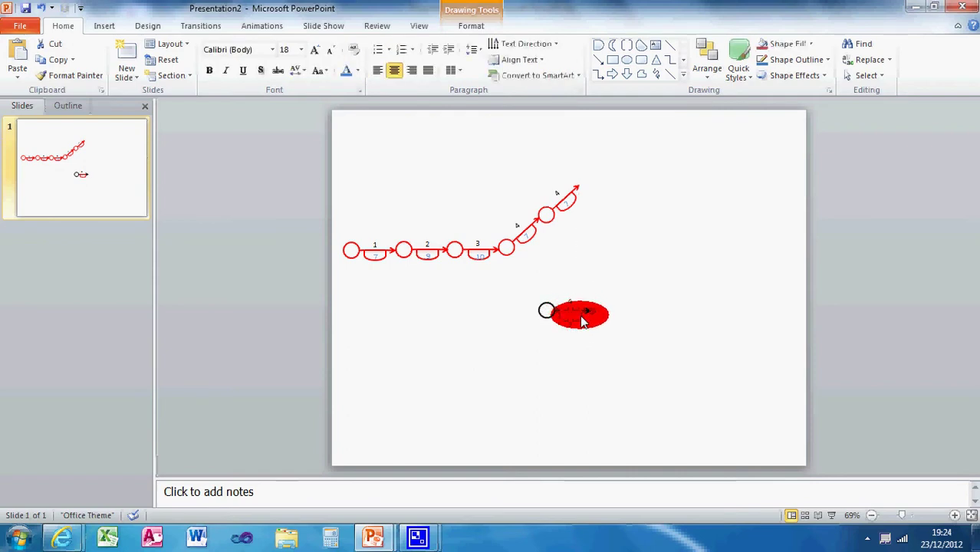
click(614, 310)
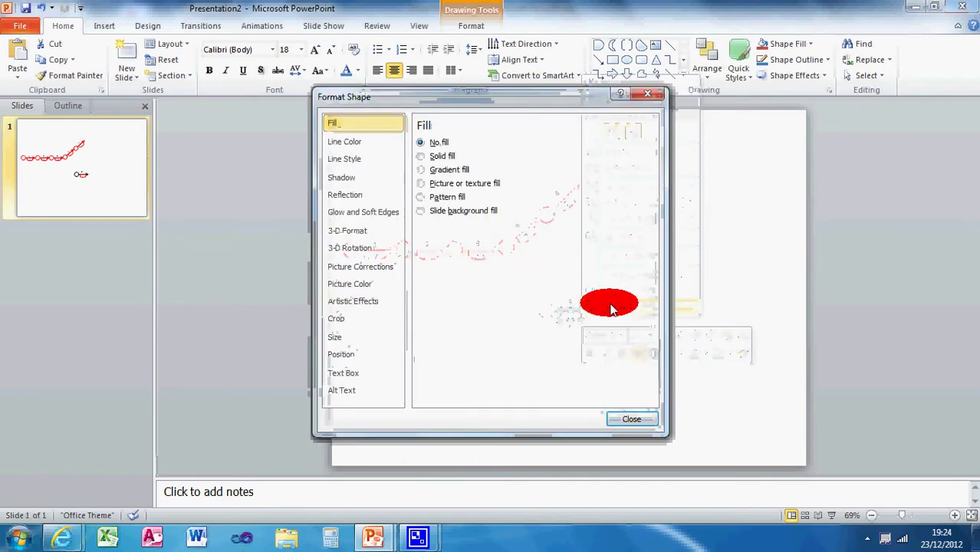
click(356, 141)
click(477, 187)
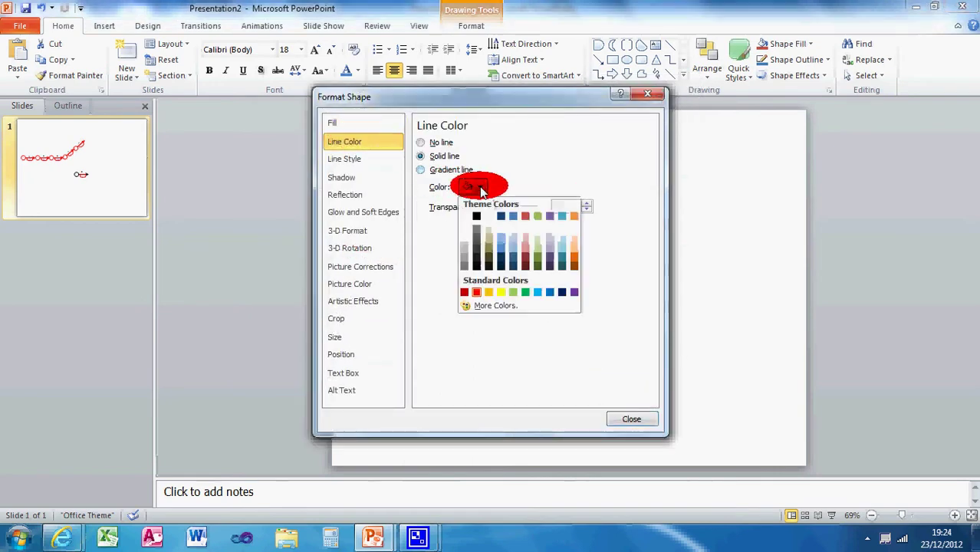
click(477, 217)
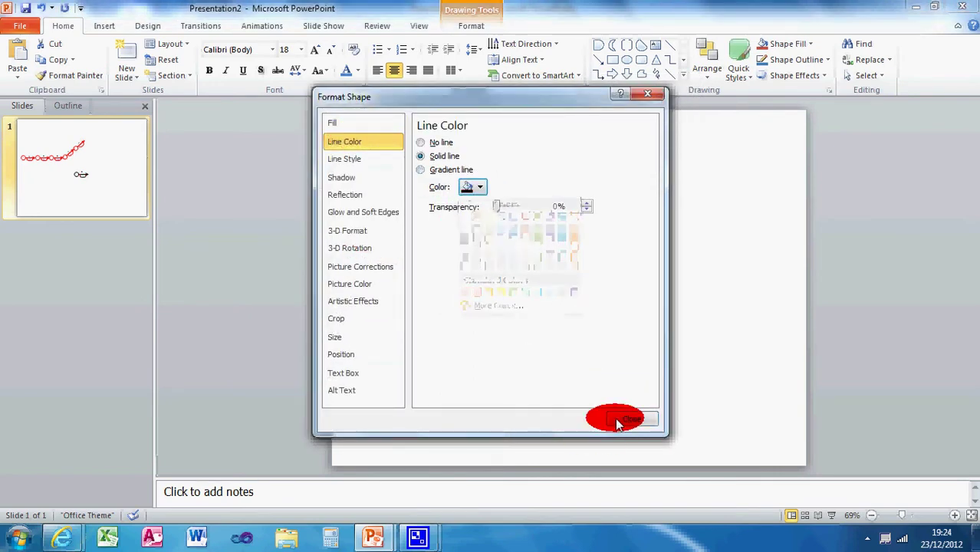
click(631, 419)
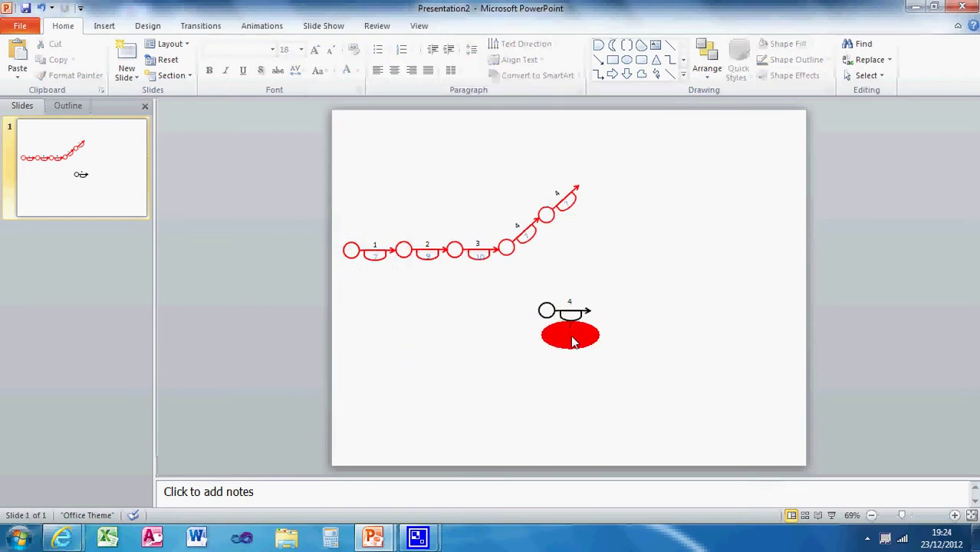
Move the 7 label back inside the black half-round shape and stretch the shape downwards to enclose it.
click(577, 325)
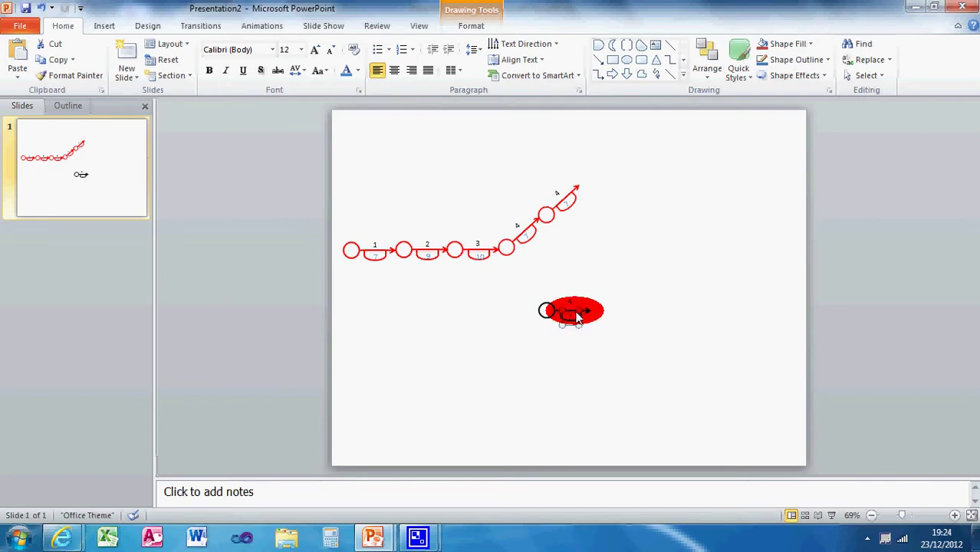
click(600, 314)
click(577, 317)
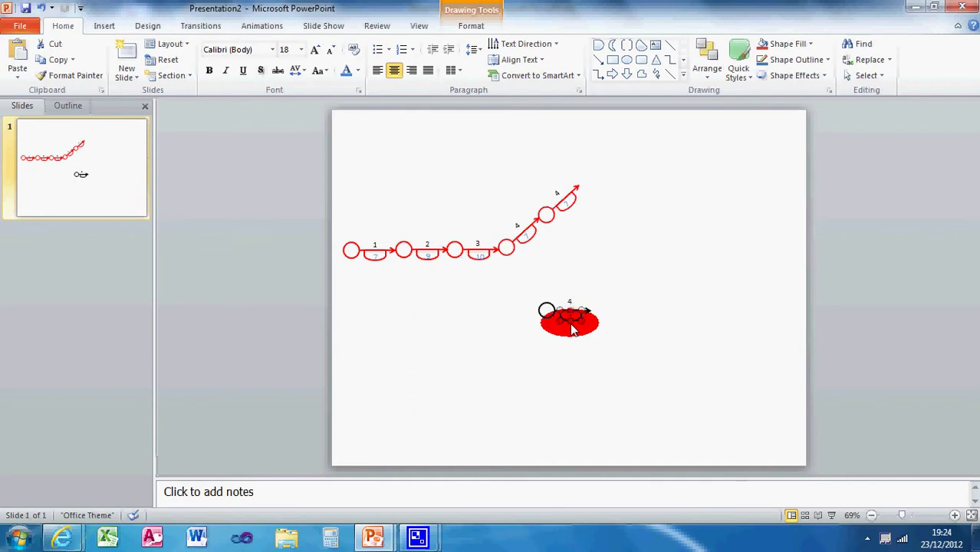
click(588, 343)
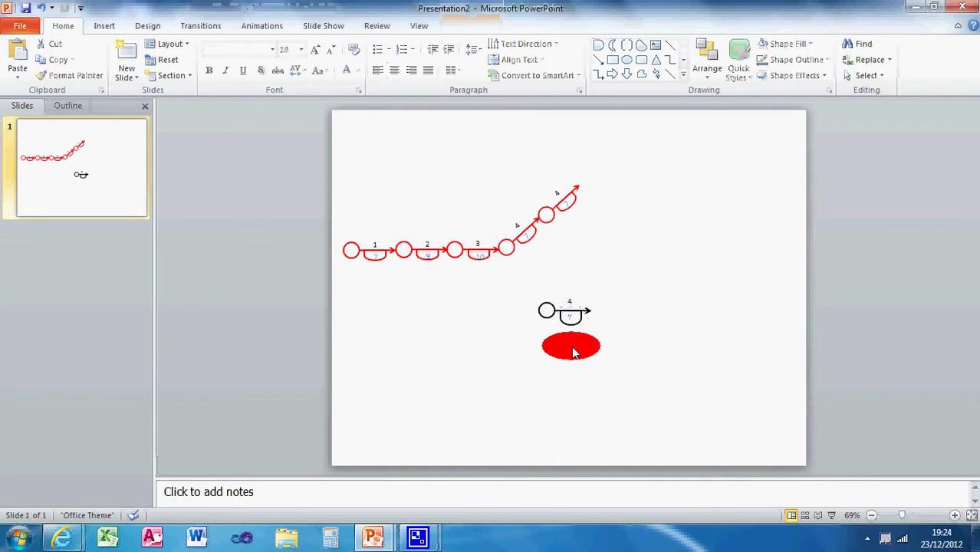
click(572, 315)
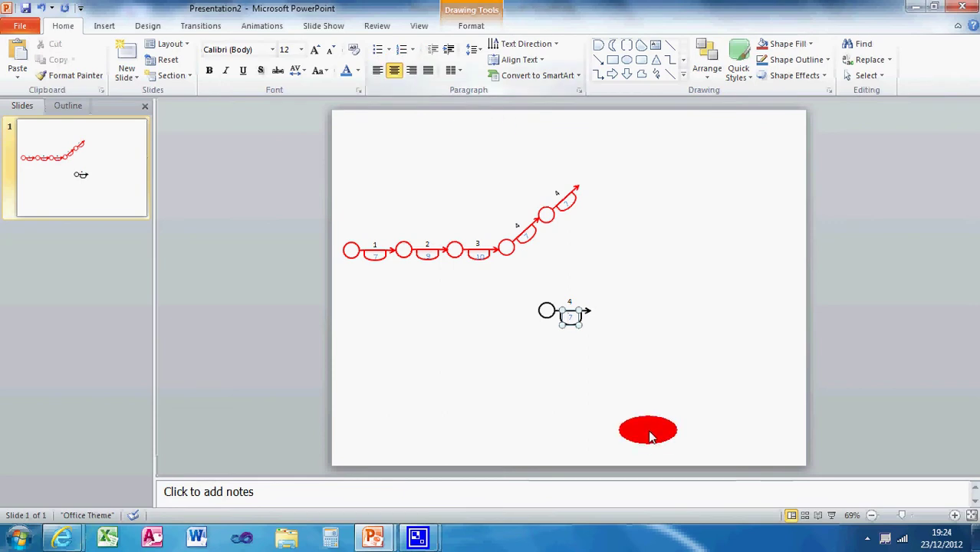
click(549, 373)
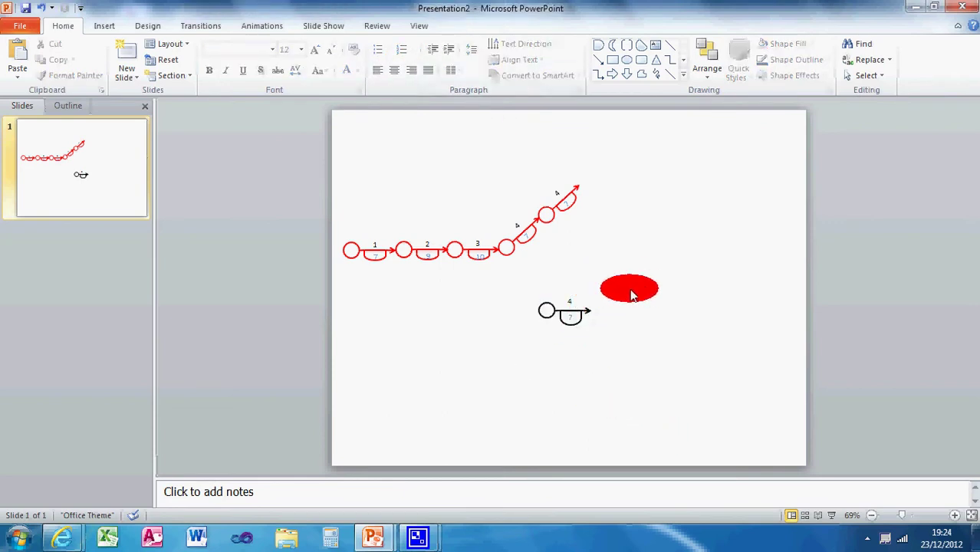
Group all parts of the black unit into one object and move it lower on the slide.
click(480, 261)
click(738, 233)
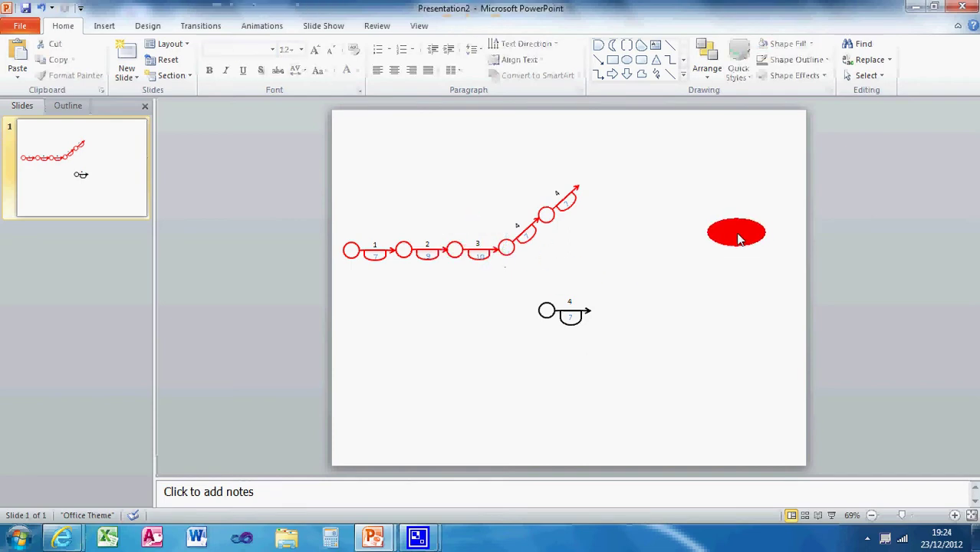
right_click(562, 313)
drag(492, 286, 577, 324)
right_click(576, 323)
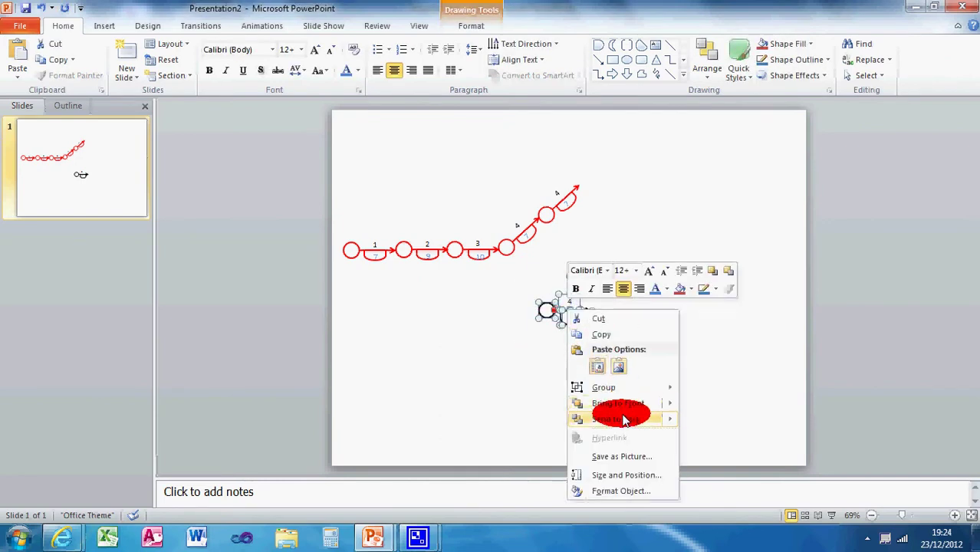
mouse_move(634, 389)
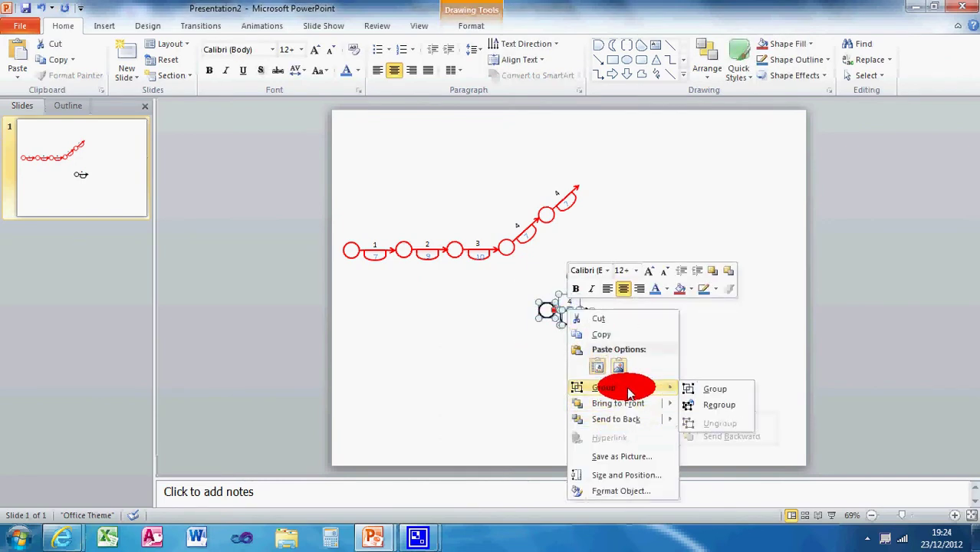
click(698, 391)
drag(585, 411, 562, 377)
drag(665, 345, 590, 378)
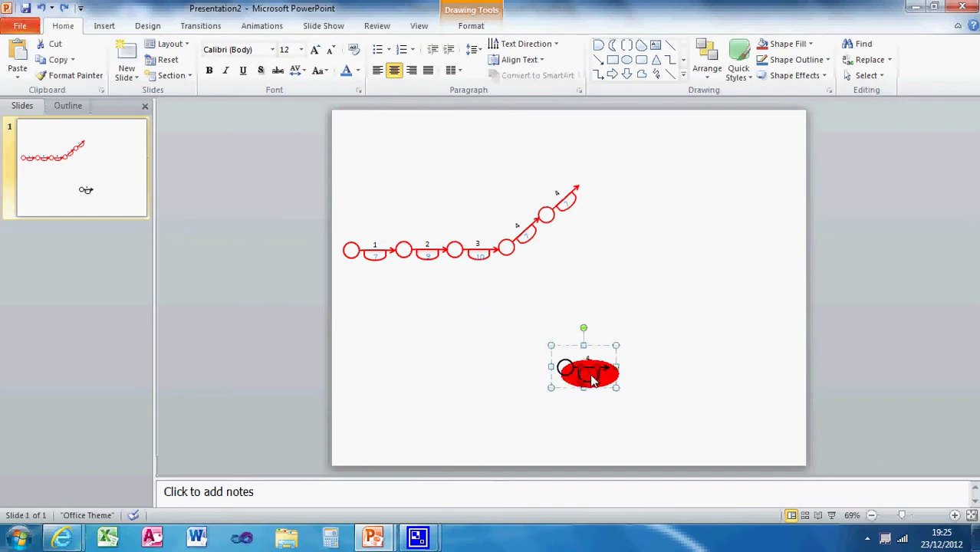
Relabel the black unit with 8 below its arrow and 5 above it.
double_click(591, 380)
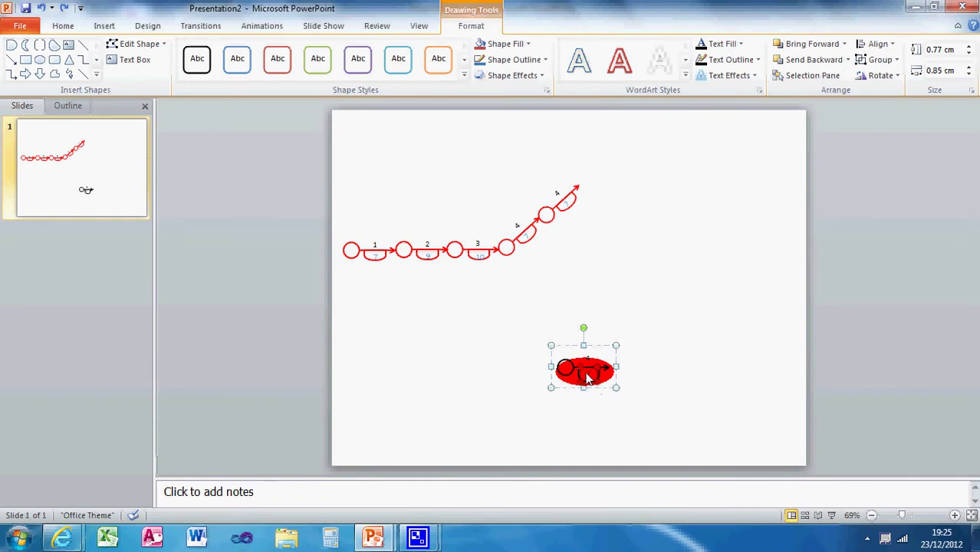
click(694, 391)
double_click(586, 380)
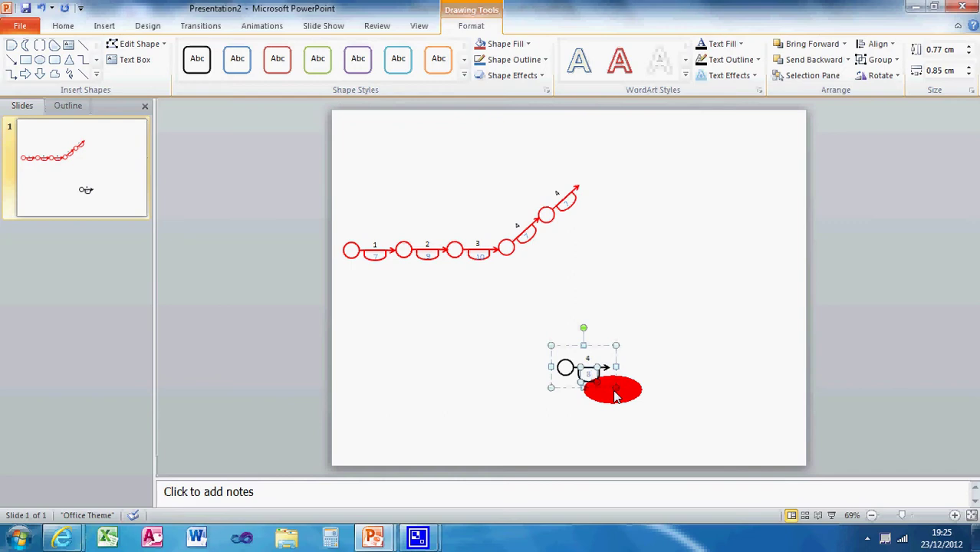
click(595, 426)
click(589, 363)
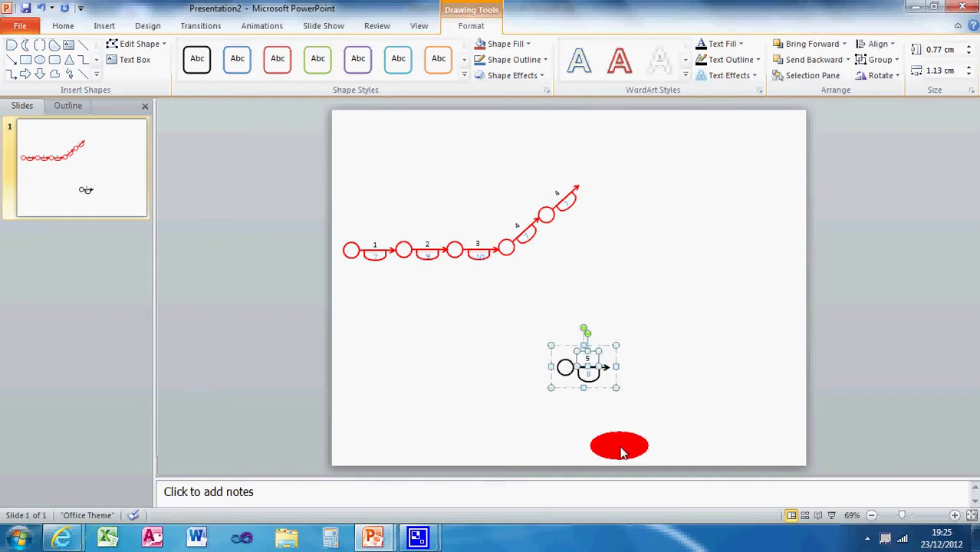
click(613, 438)
Rotate the black unit diagonally downwards and place its circle over the chain's circle at the end of arrow 3.
drag(622, 429, 659, 415)
drag(595, 373, 524, 273)
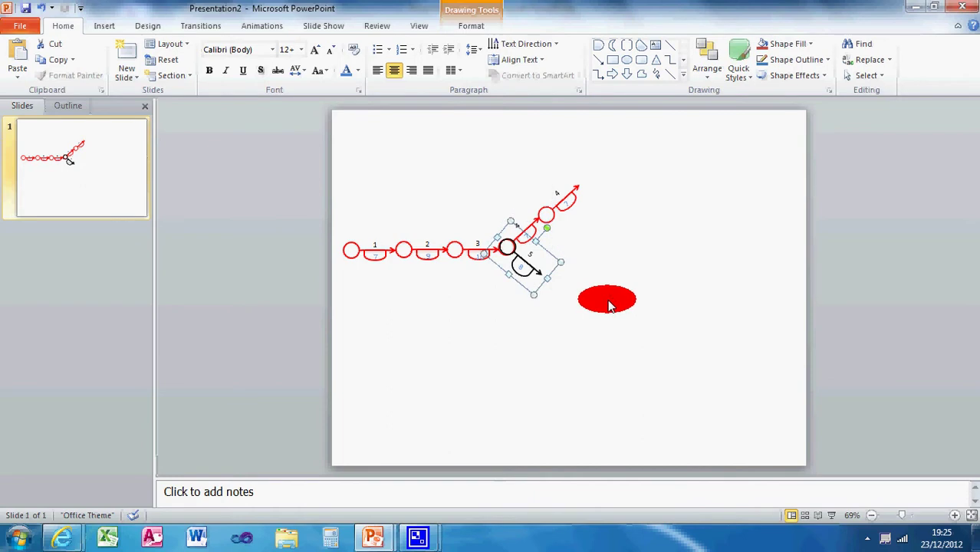
click(610, 307)
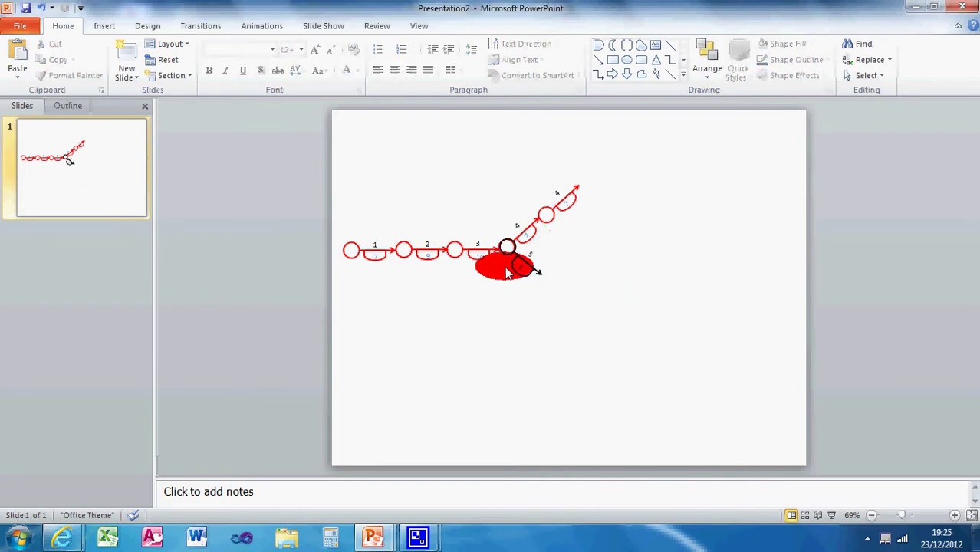
Paste a copy of the black diagonal unit, rotate it to horizontal and place it to the right of the original.
right_click(521, 258)
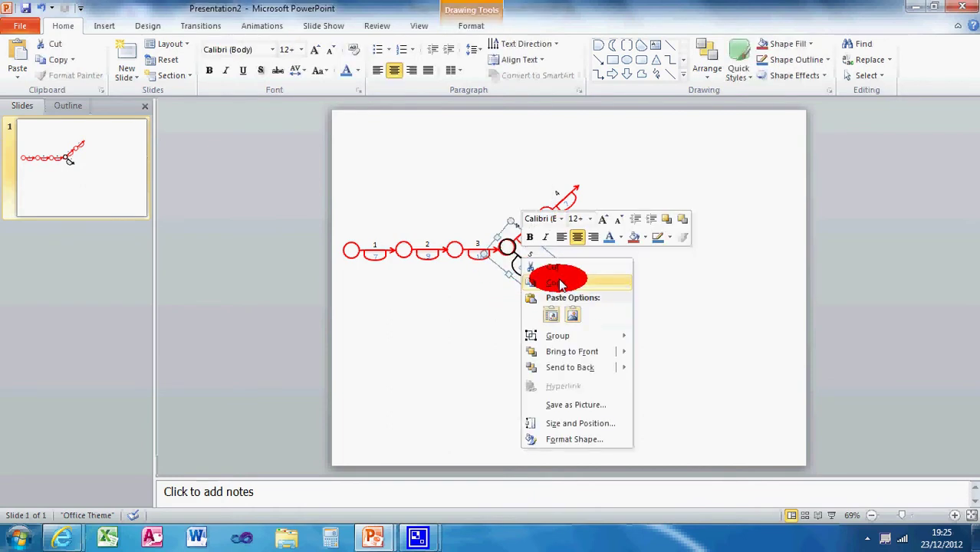
click(596, 285)
right_click(606, 290)
click(636, 341)
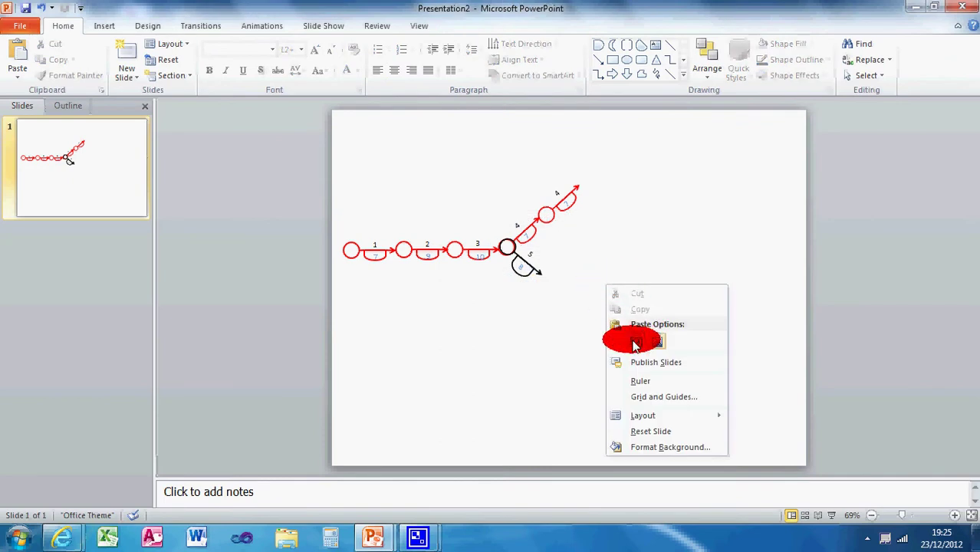
drag(547, 263, 610, 272)
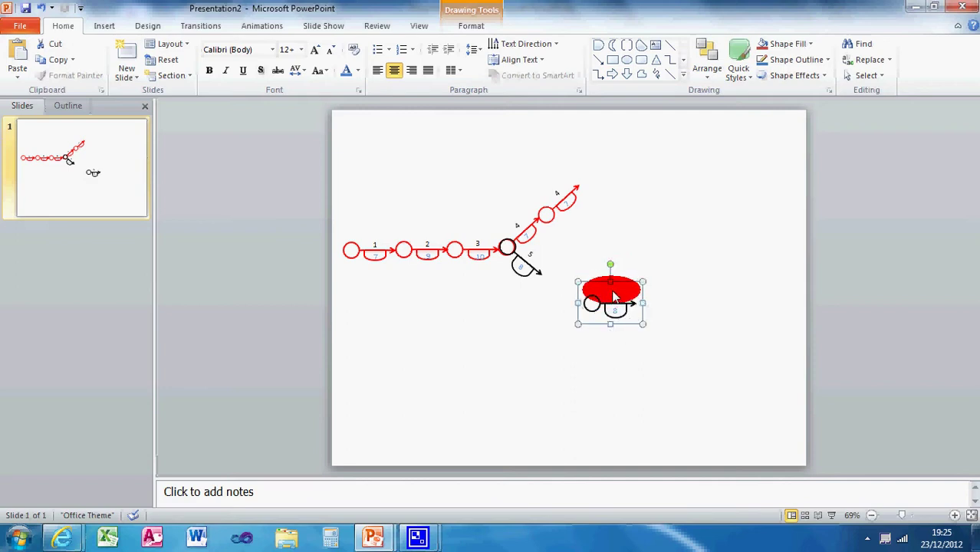
Move the horizontal black unit so its circle meets the tip of the black diagonal arrow.
drag(628, 286, 591, 270)
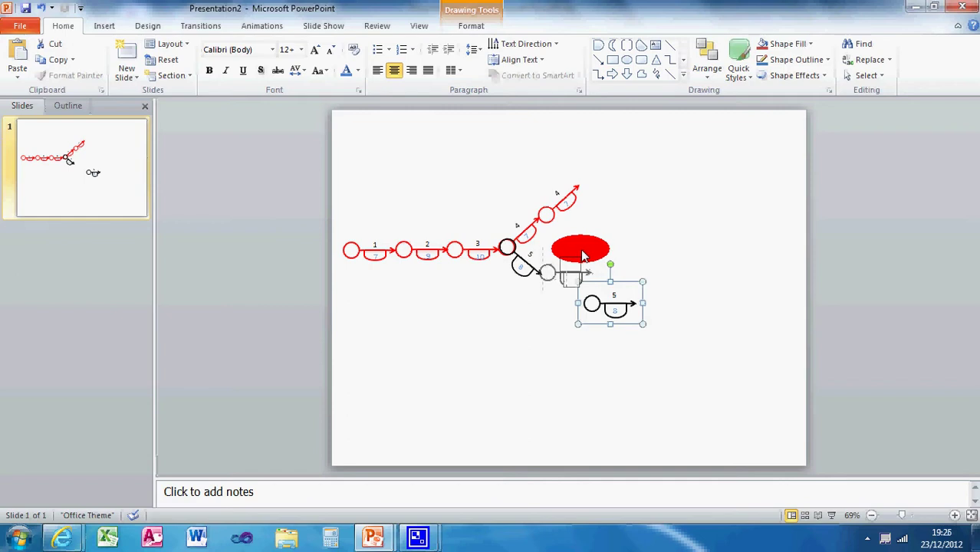
click(699, 291)
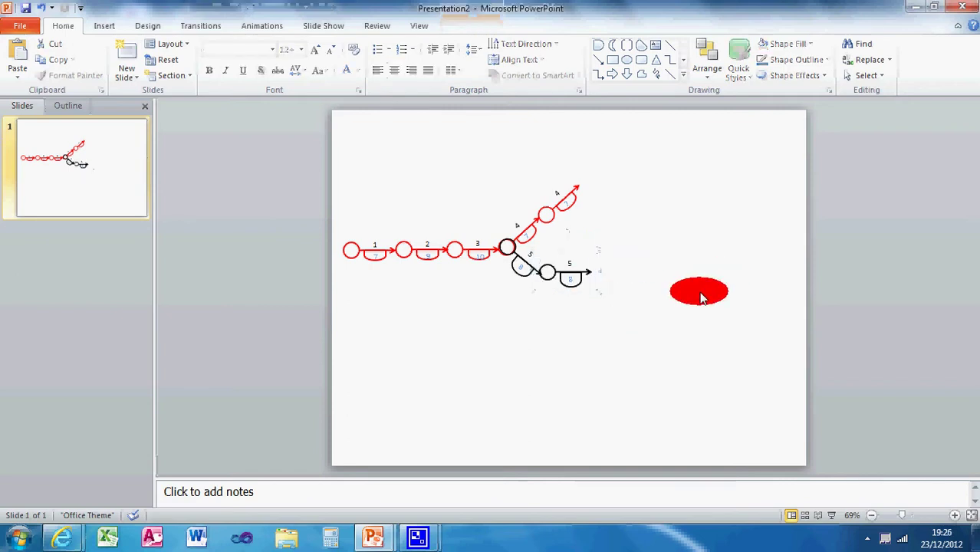
click(581, 263)
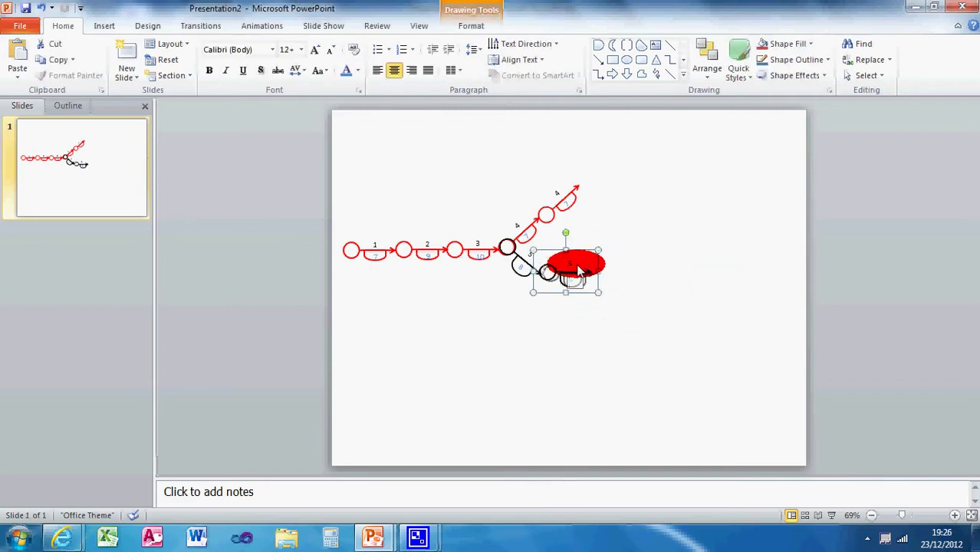
drag(577, 270, 579, 273)
click(593, 380)
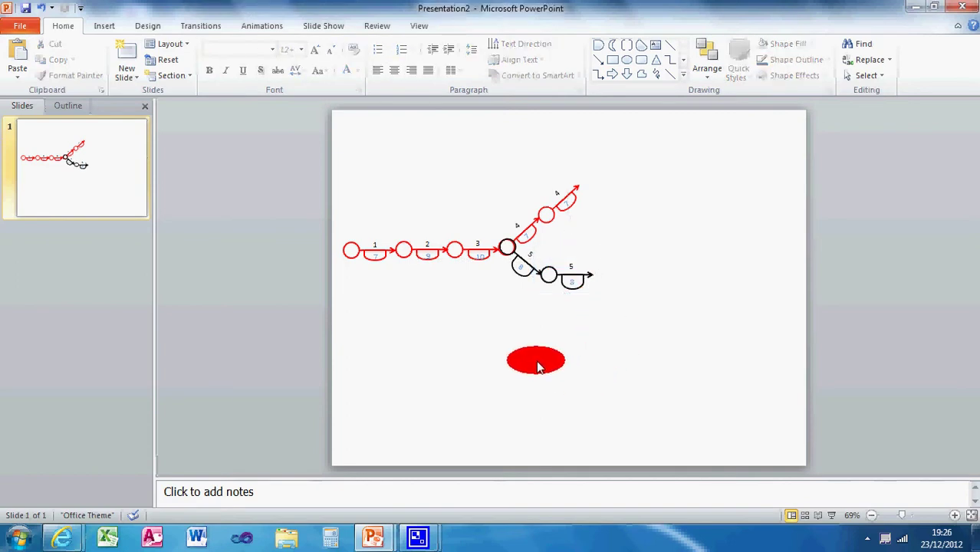
Duplicate the horizontal black unit and place the copy's circle at the tip of the original's arrow.
right_click(587, 276)
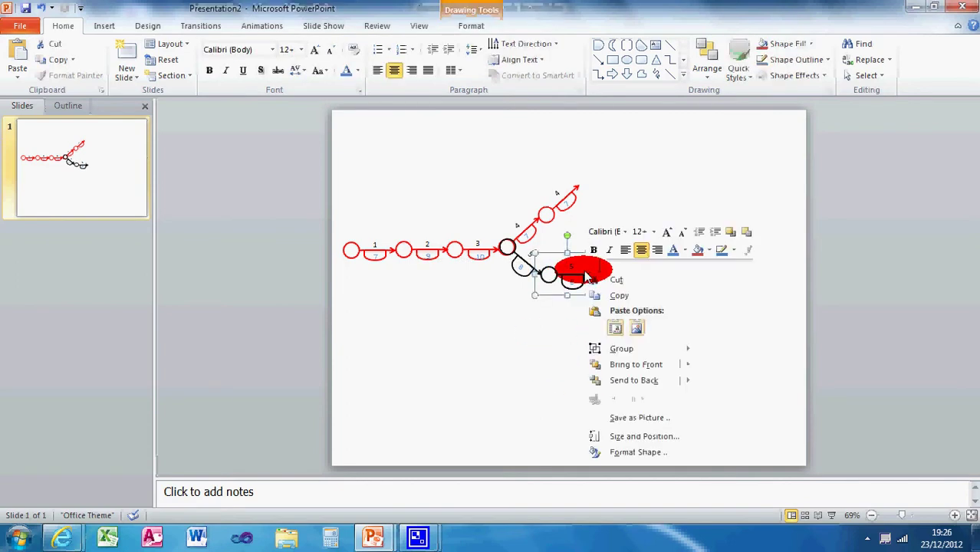
click(655, 282)
right_click(627, 281)
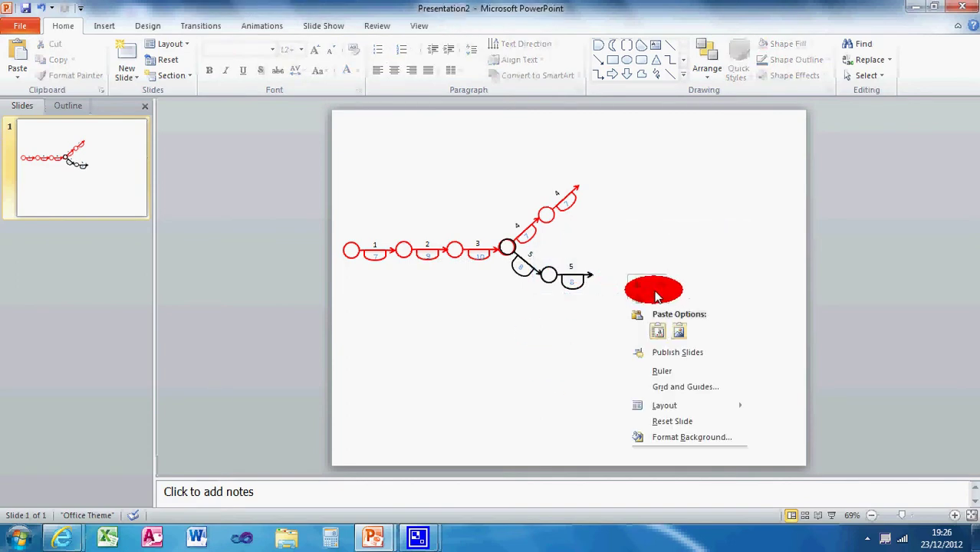
click(658, 331)
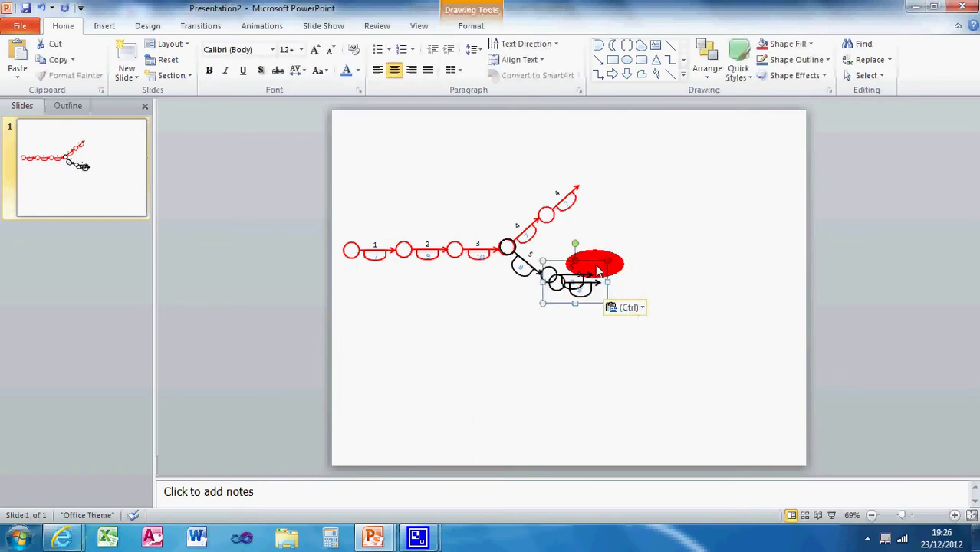
click(598, 269)
click(581, 291)
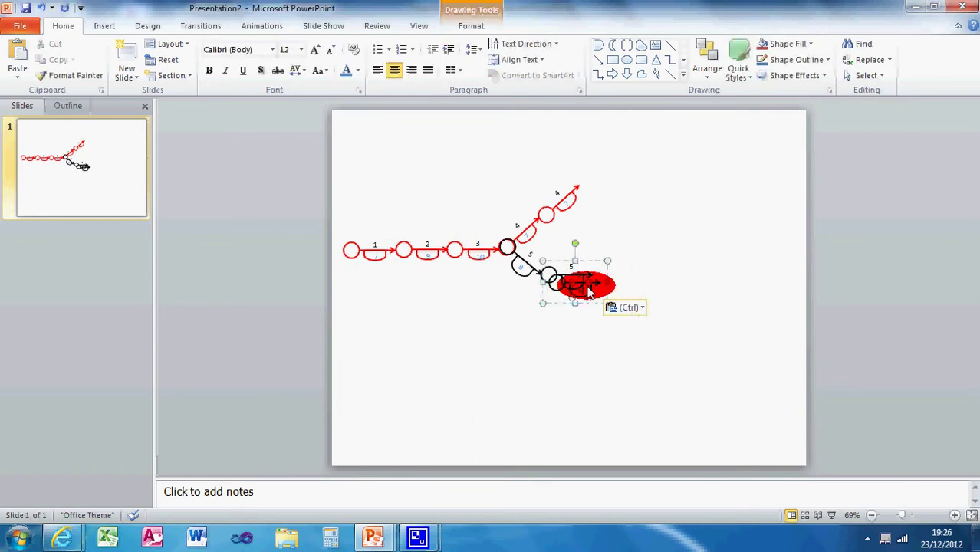
mouse_move(589, 260)
mouse_down()
mouse_move(653, 256)
mouse_move(630, 253)
mouse_move(634, 264)
mouse_up()
click(631, 378)
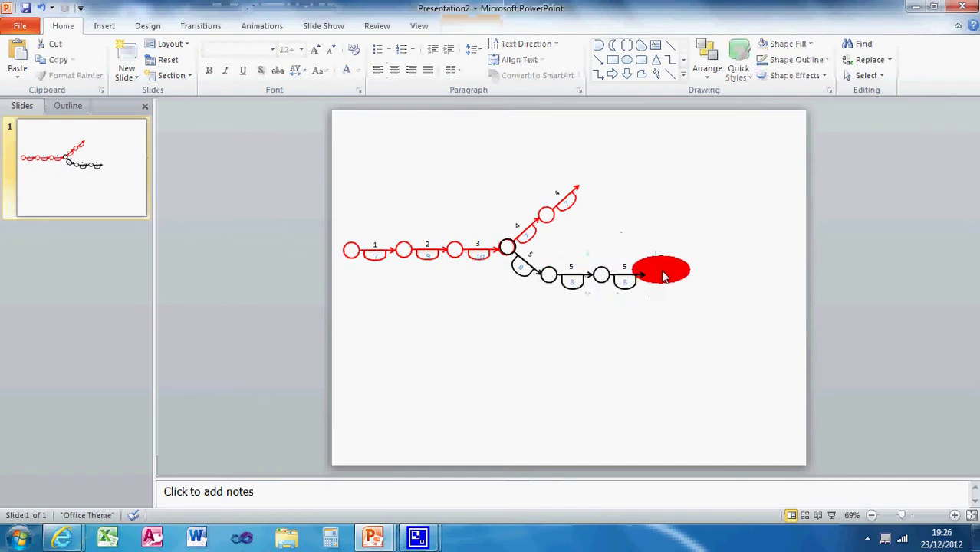
Paste a third horizontal black unit and attach it to the end of the second one.
click(630, 267)
right_click(630, 267)
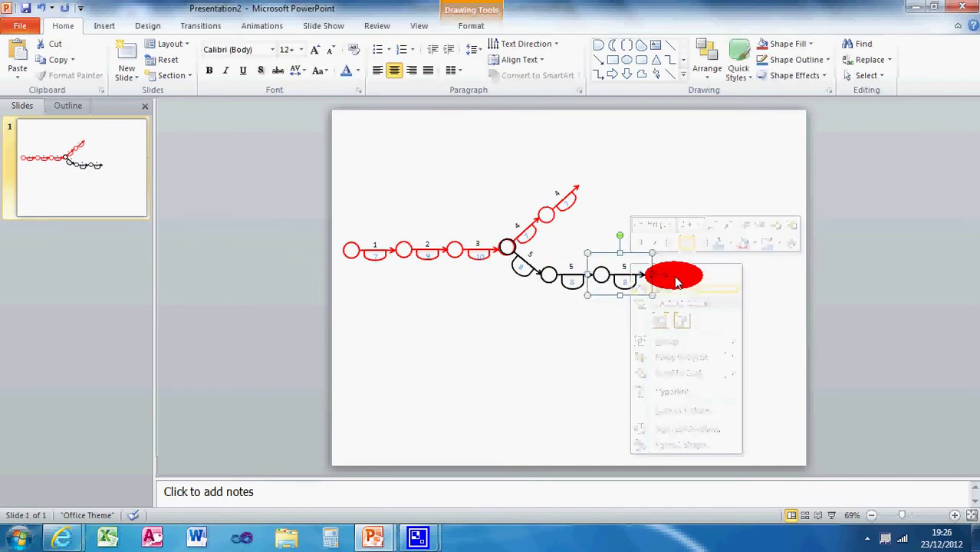
right_click(671, 279)
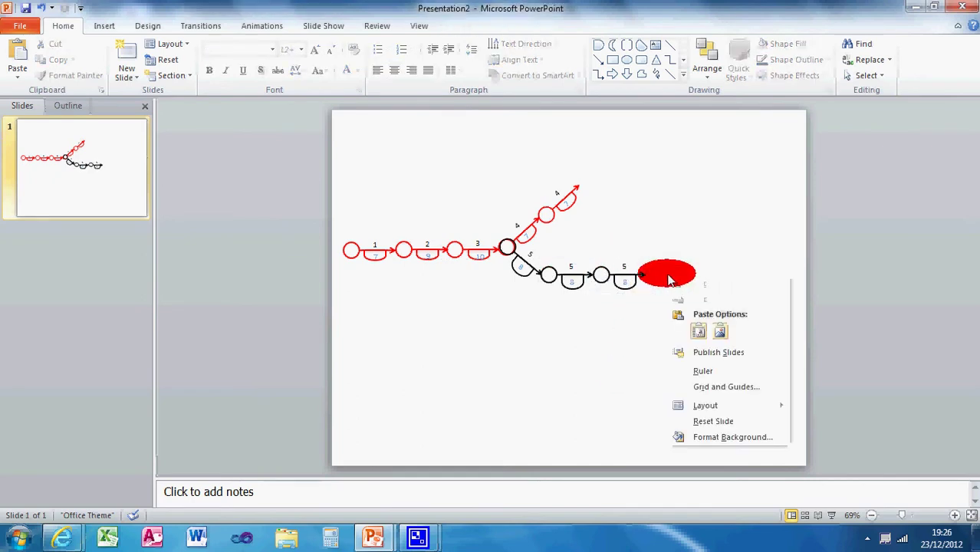
click(698, 332)
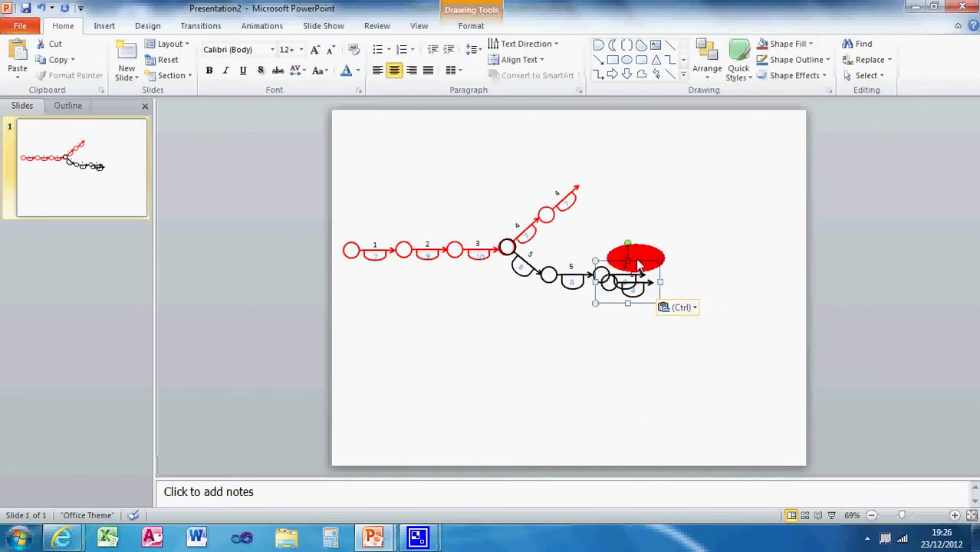
mouse_move(636, 264)
mouse_down()
mouse_move(700, 257)
mouse_move(688, 259)
mouse_up()
click(706, 346)
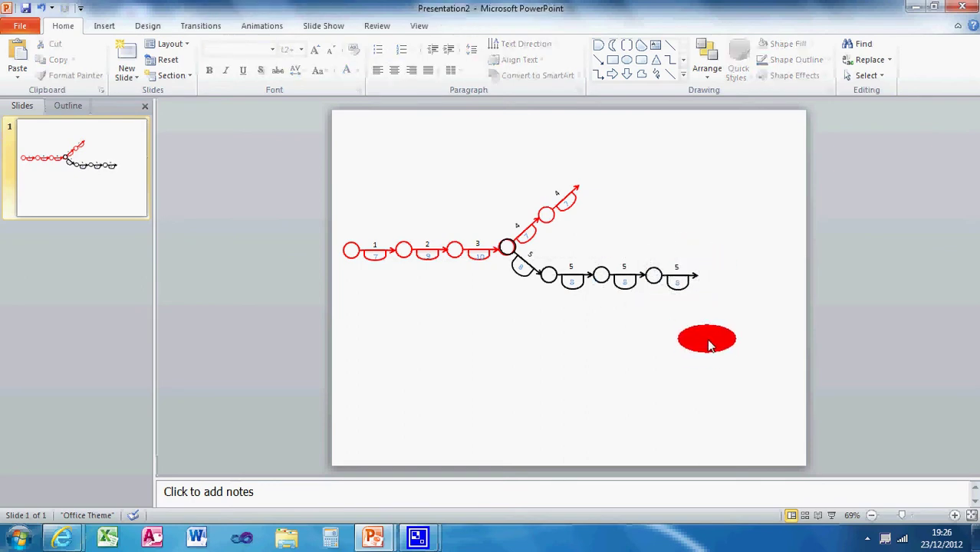
Copy the last horizontal black unit, place the copy below the chain's end and rotate it diagonally downwards.
click(672, 274)
right_click(673, 279)
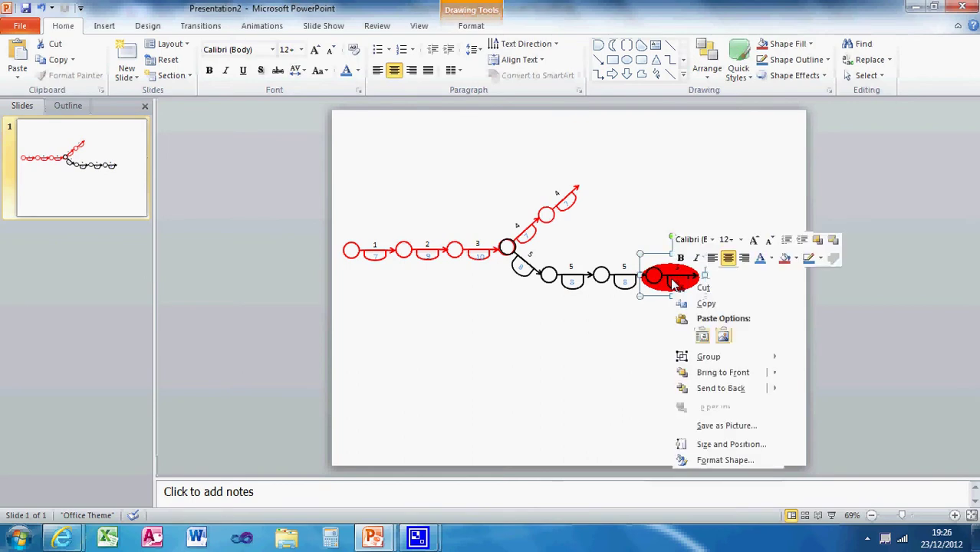
click(691, 303)
right_click(656, 328)
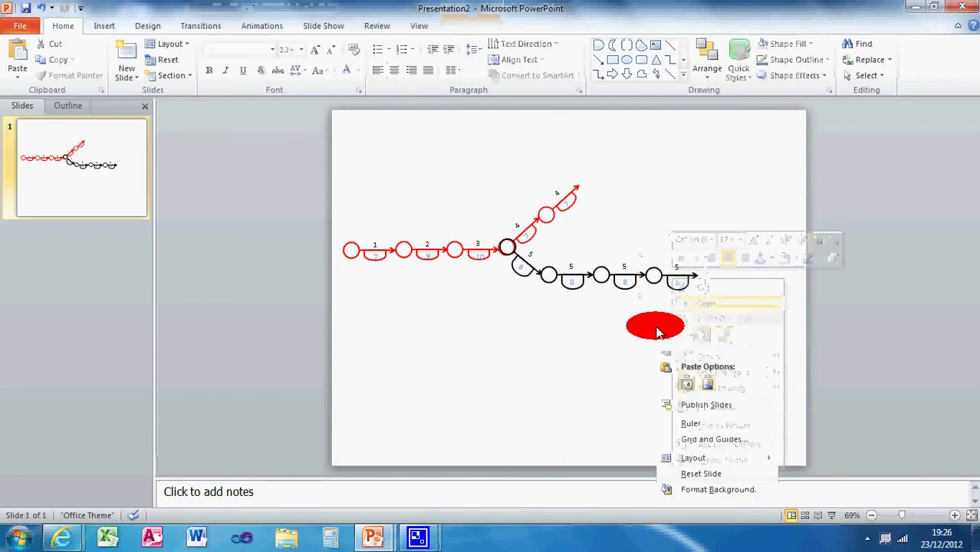
click(687, 384)
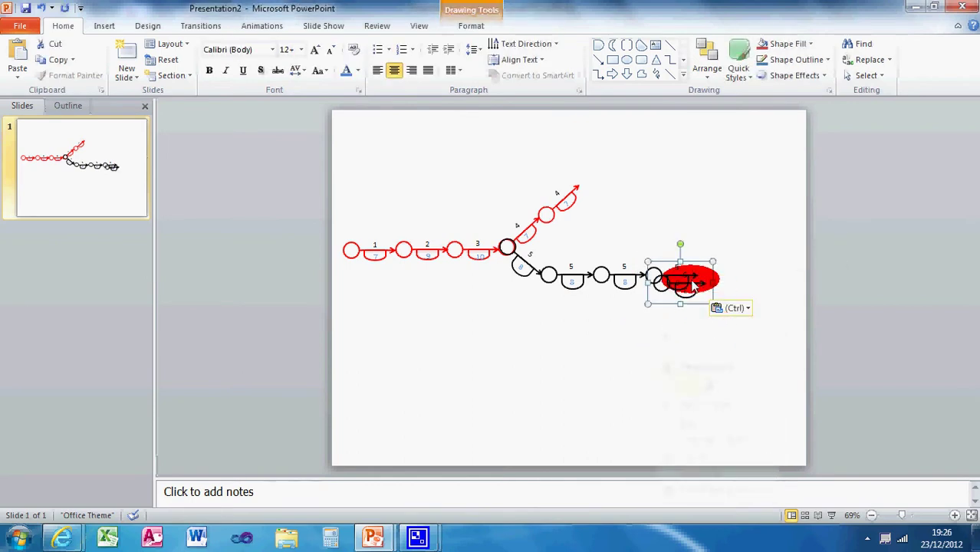
drag(695, 267, 745, 299)
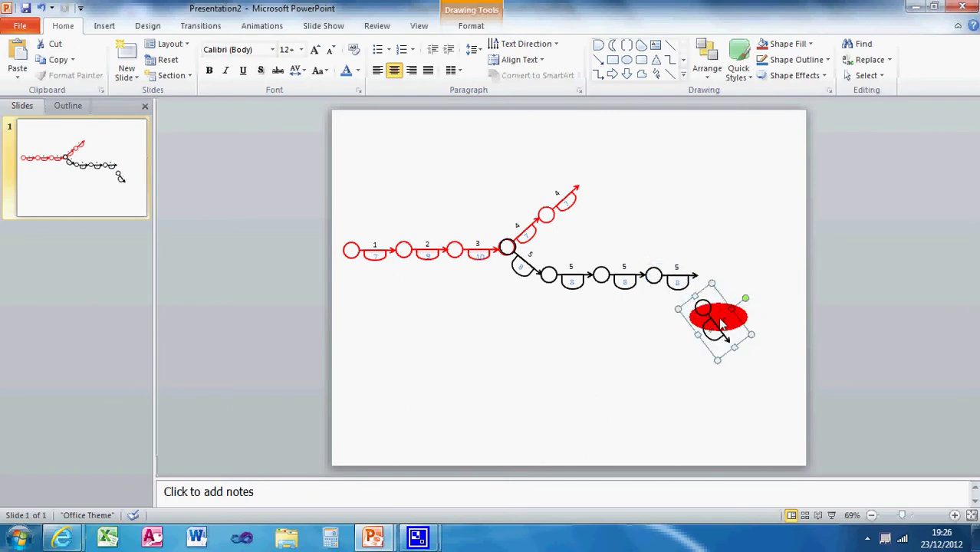
Fine-tune the new diagonal unit's angle and place its circle at the tip of the last horizontal black arrow.
click(723, 297)
click(718, 328)
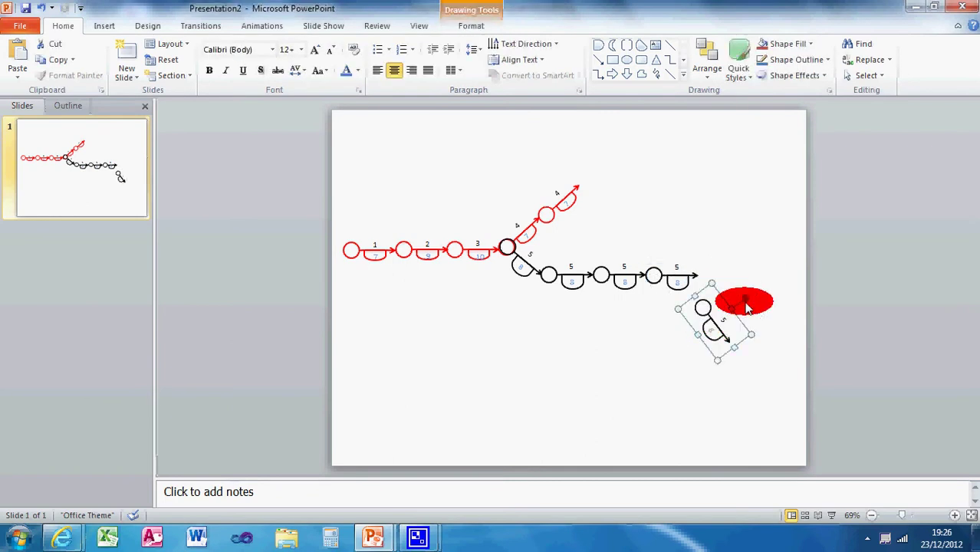
click(698, 309)
click(712, 334)
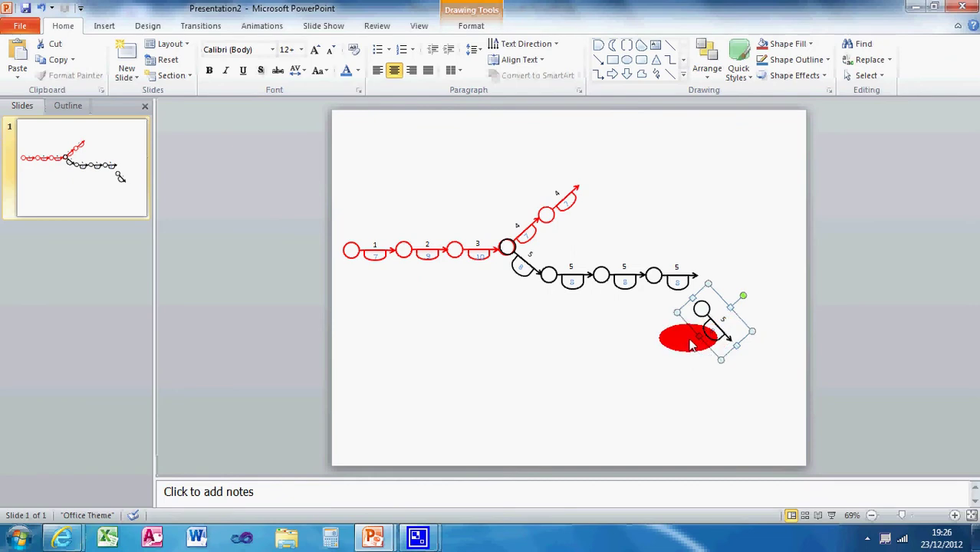
click(667, 354)
drag(707, 318, 711, 293)
click(673, 390)
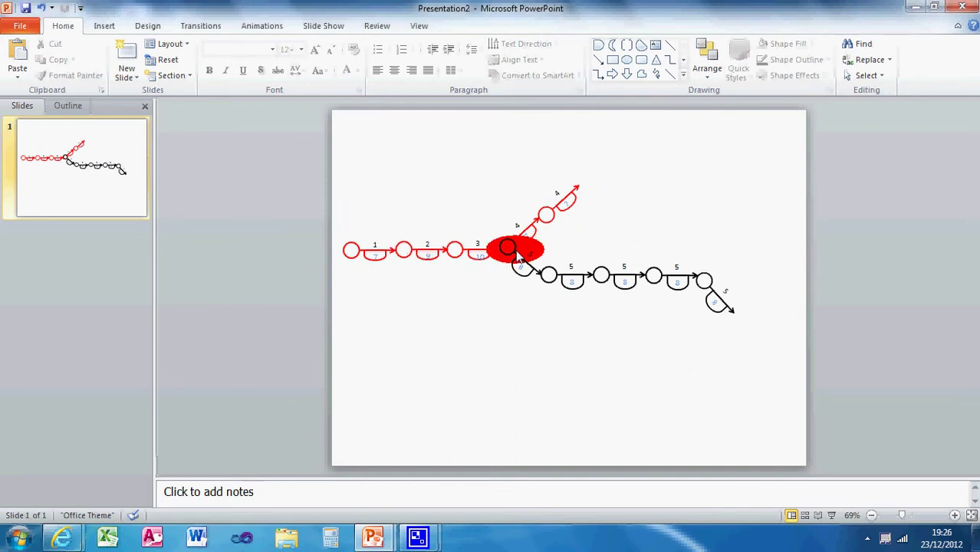
mouse_move(339, 211)
mouse_down()
mouse_move(406, 269)
mouse_move(505, 273)
mouse_up()
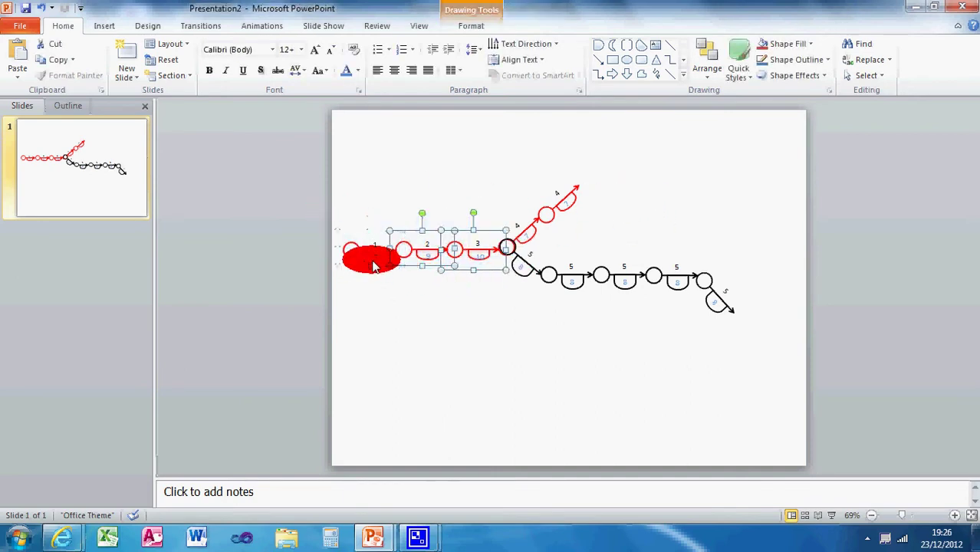
click(433, 322)
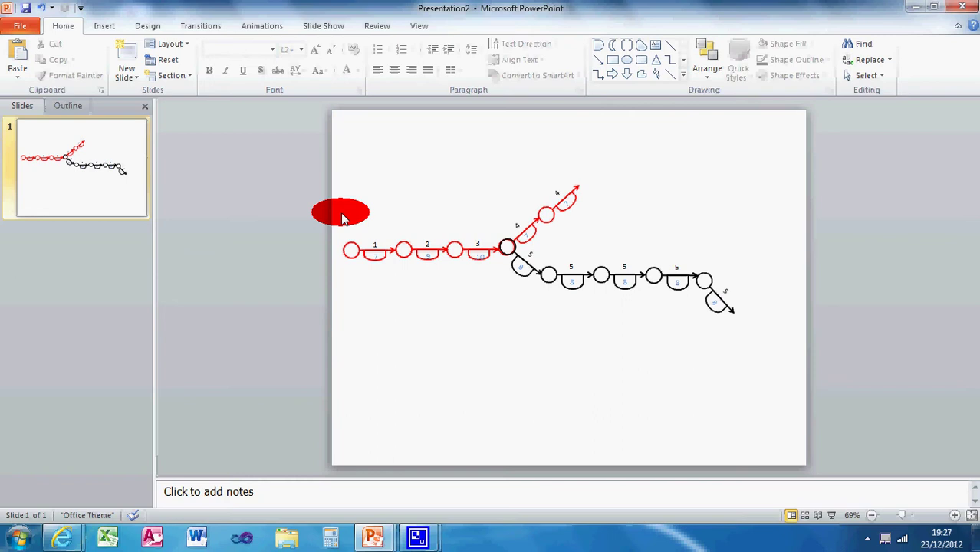
Relabel the three horizontal black arrows 9, 10 and 11 in chain order, changing the numbers above them.
click(575, 268)
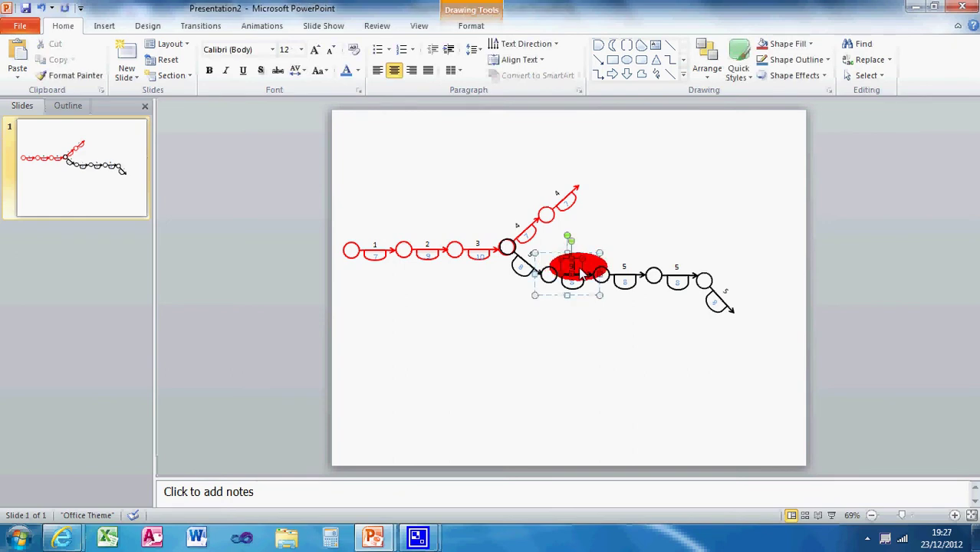
click(630, 427)
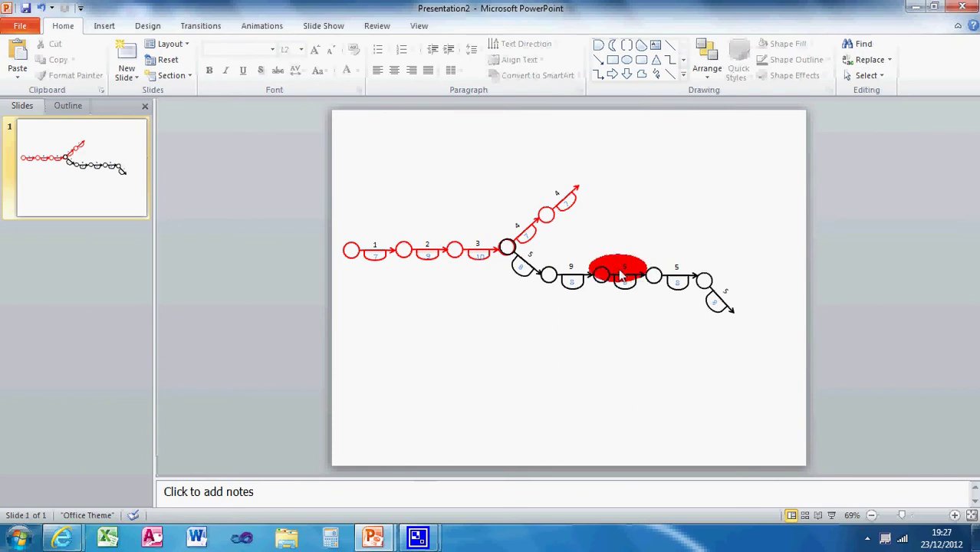
click(626, 270)
drag(623, 270, 625, 270)
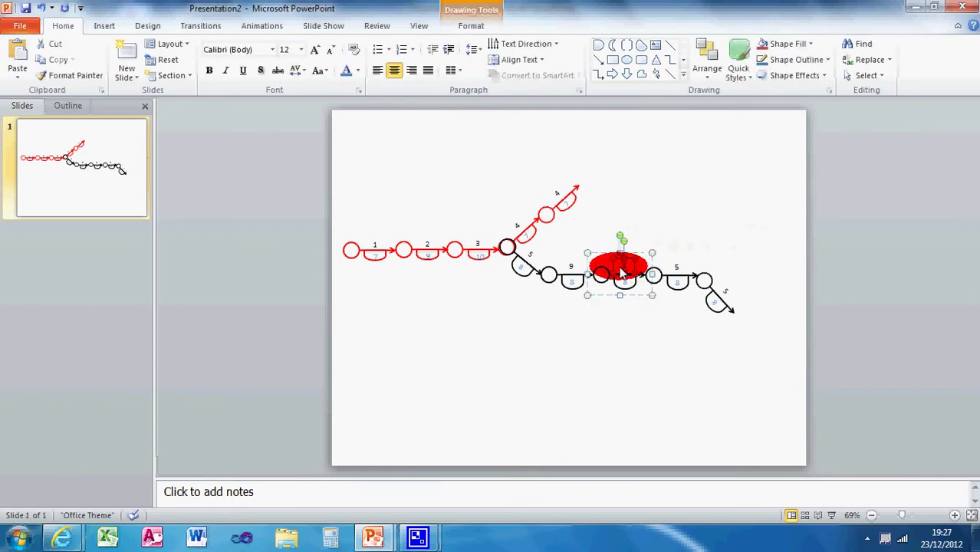
drag(623, 270, 675, 266)
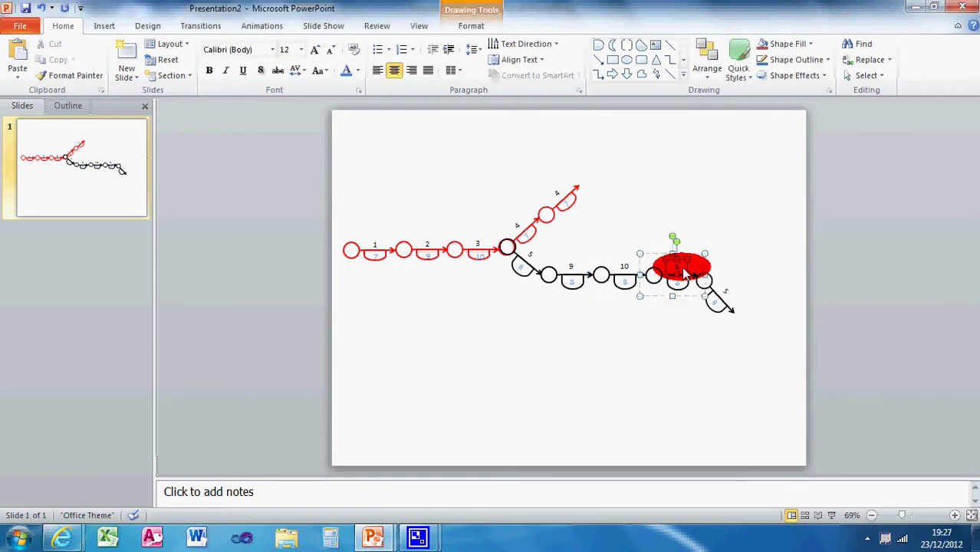
mouse_move(685, 273)
mouse_down()
mouse_move(635, 254)
mouse_move(592, 351)
mouse_move(659, 399)
mouse_move(632, 305)
mouse_move(603, 304)
mouse_up()
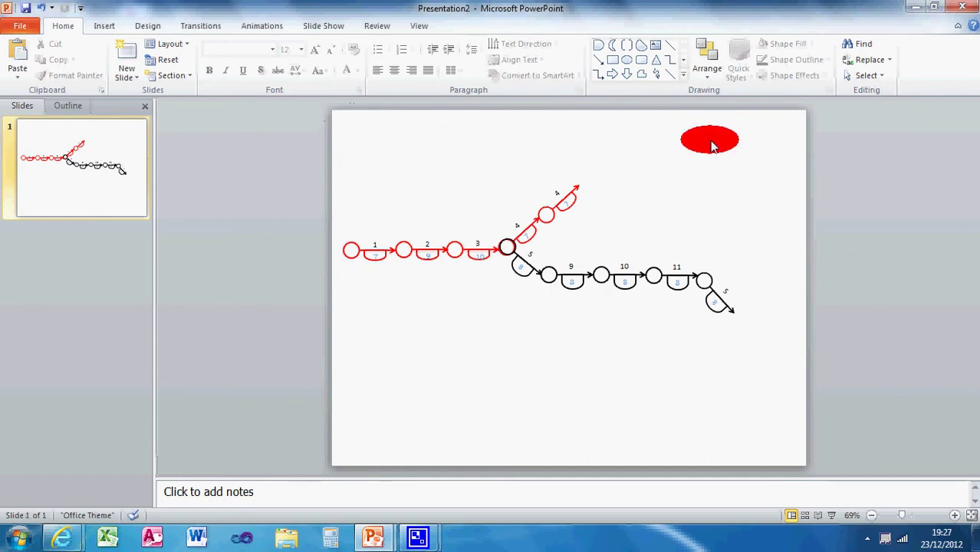
Select all units of the network diagram and move them together lower on the slide.
mouse_move(343, 132)
mouse_down()
mouse_move(548, 290)
mouse_move(726, 351)
mouse_move(748, 345)
mouse_move(508, 189)
mouse_move(345, 155)
mouse_up()
click(765, 372)
click(473, 343)
key(ctrl+a)
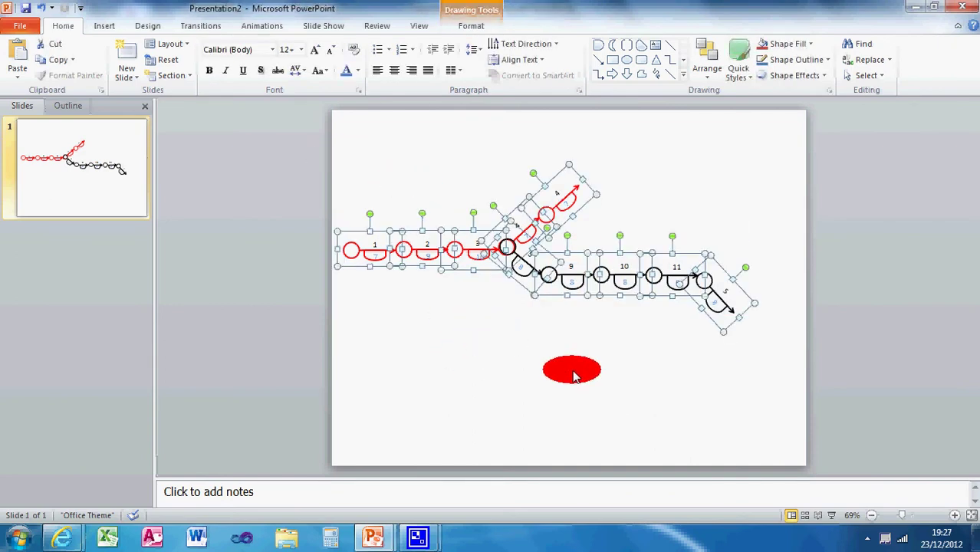
drag(520, 233, 522, 330)
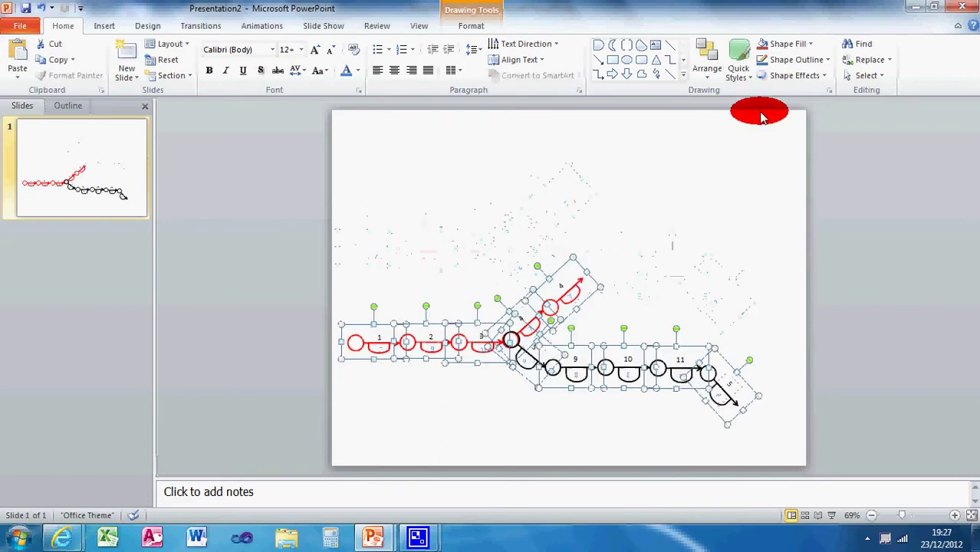
click(705, 228)
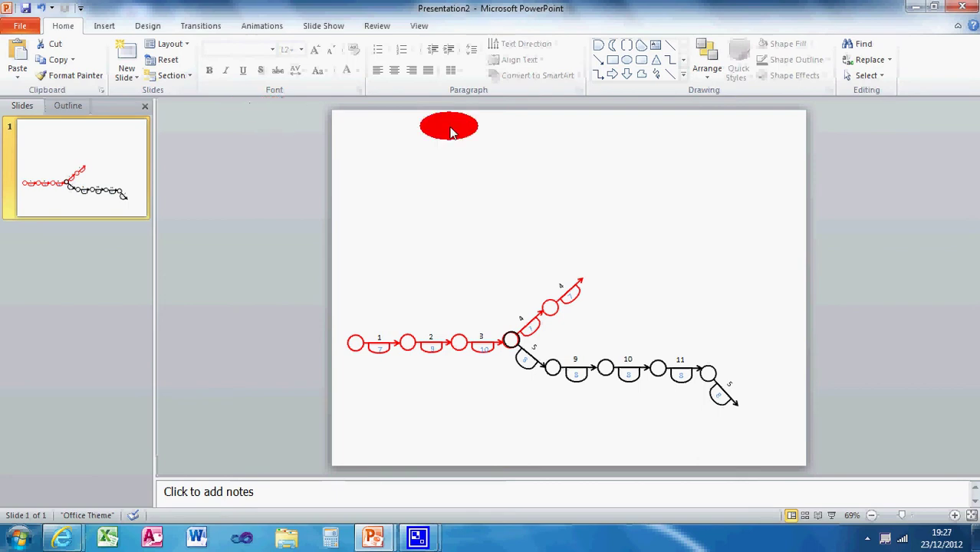
click(154, 25)
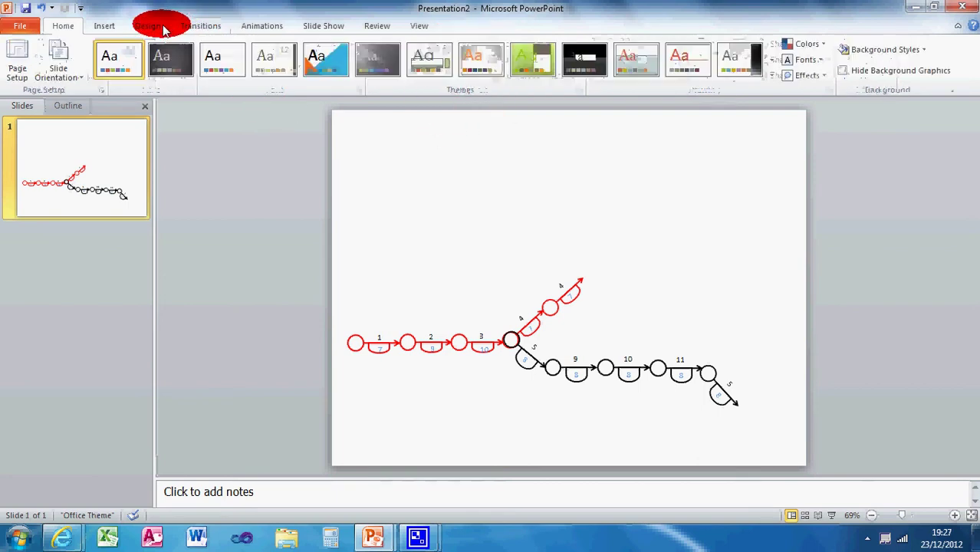
click(99, 25)
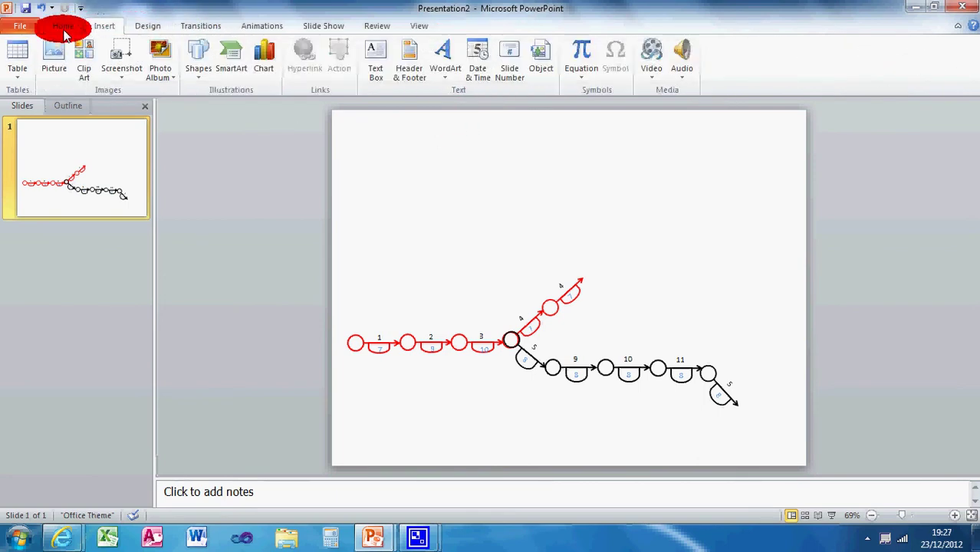
click(63, 25)
click(150, 26)
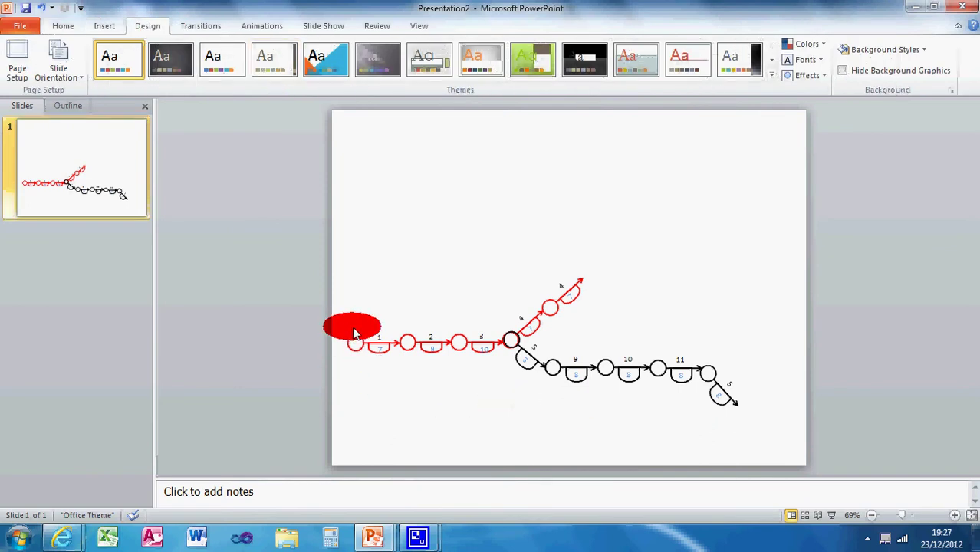
mouse_move(343, 318)
mouse_down()
mouse_move(397, 382)
mouse_move(371, 327)
mouse_move(355, 330)
mouse_up()
click(112, 28)
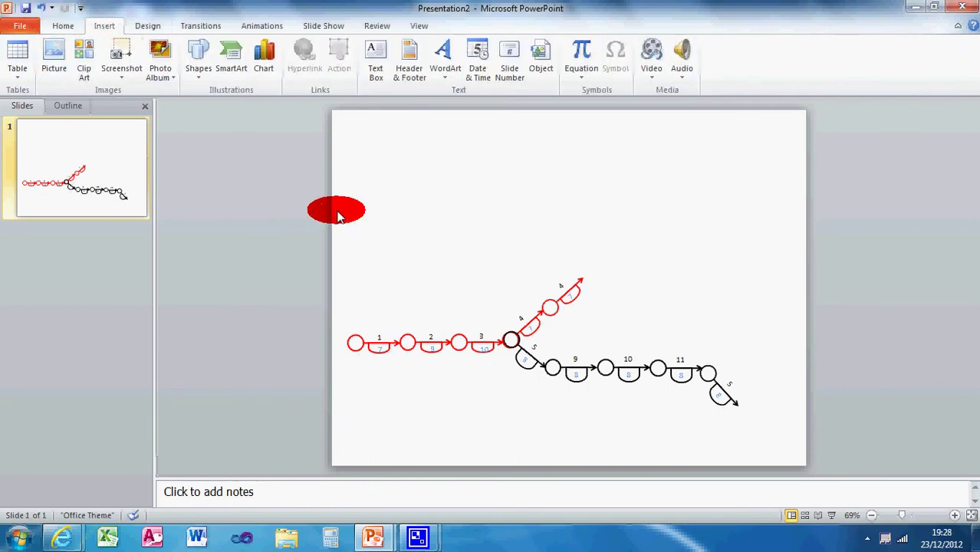
Shift the first red unit, labelled 1, slightly downwards.
click(388, 343)
right_click(396, 347)
click(359, 342)
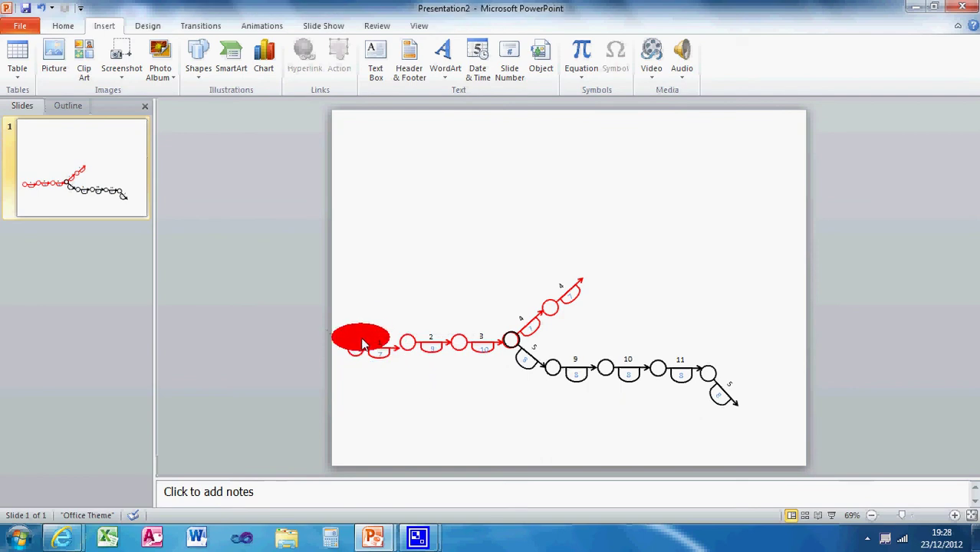
Move the red unit labelled 1 into the empty area above the diagram and ungroup it.
drag(361, 343, 377, 190)
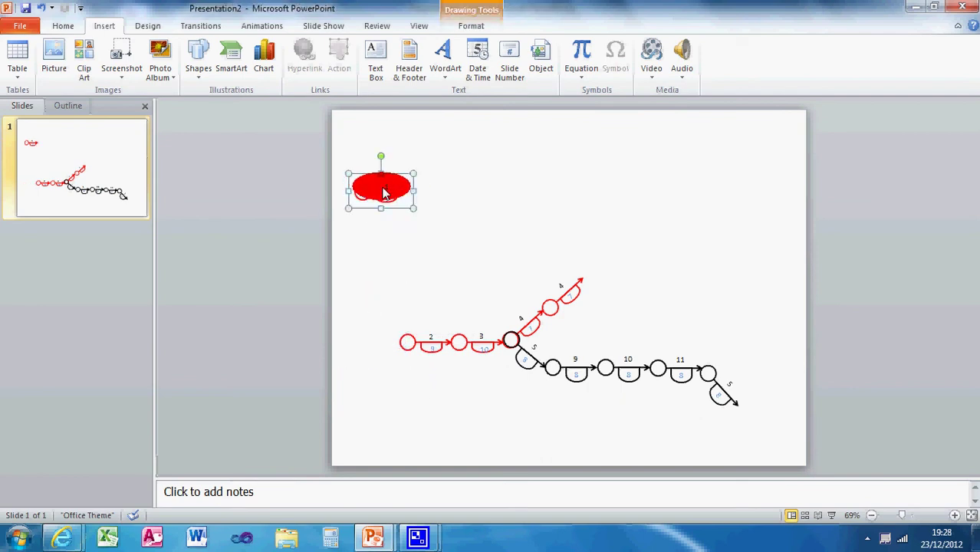
right_click(384, 194)
mouse_move(460, 268)
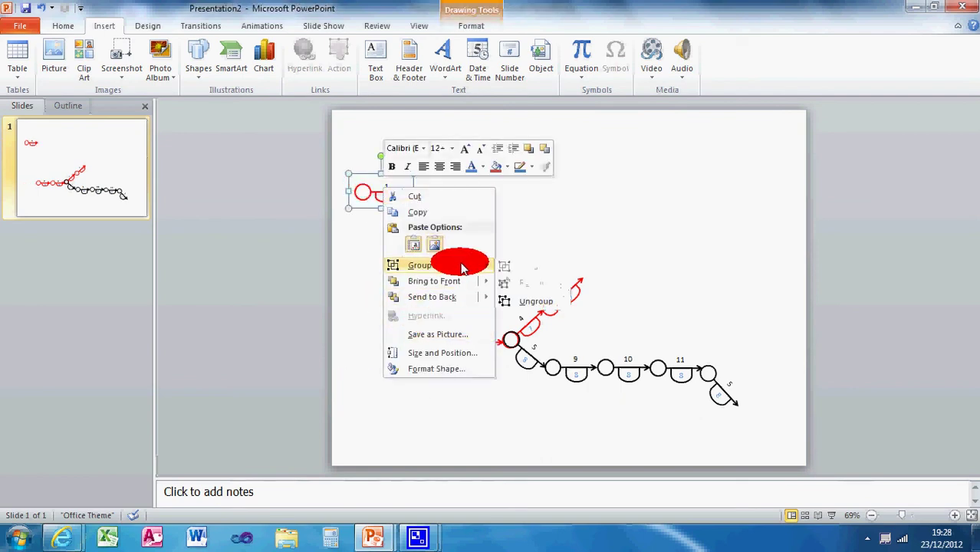
click(531, 300)
click(365, 201)
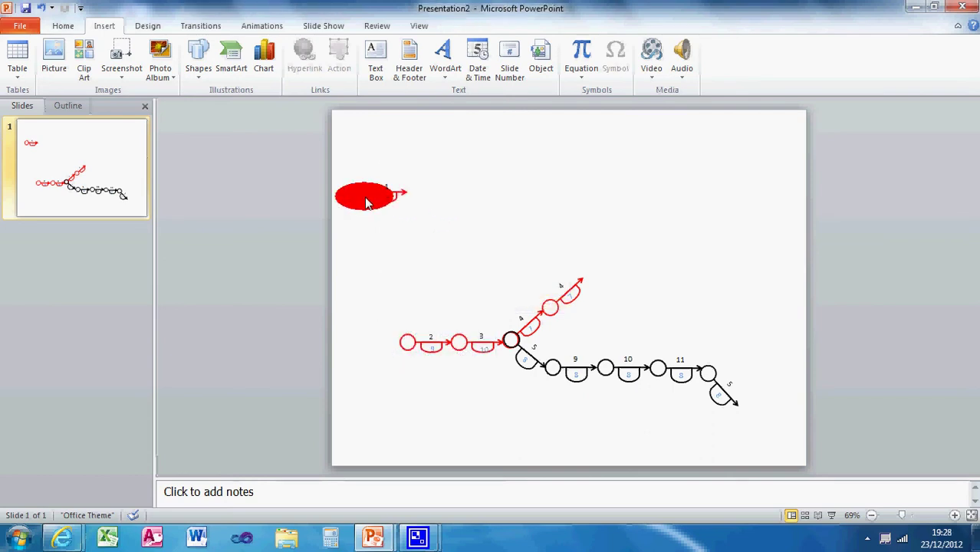
Make the half-round box under arrow 1 deeper so its number fits, and group the unit's parts again.
drag(384, 207, 397, 205)
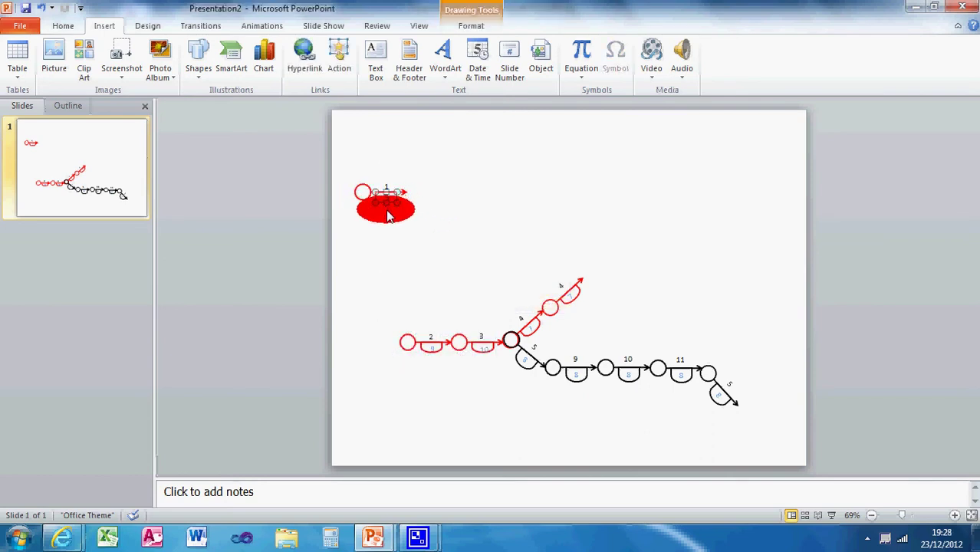
mouse_move(392, 216)
mouse_down()
mouse_move(477, 215)
mouse_move(443, 201)
mouse_move(408, 209)
mouse_move(331, 157)
mouse_move(411, 228)
mouse_move(343, 182)
mouse_move(343, 164)
mouse_move(387, 219)
mouse_move(418, 232)
mouse_up()
right_click(391, 201)
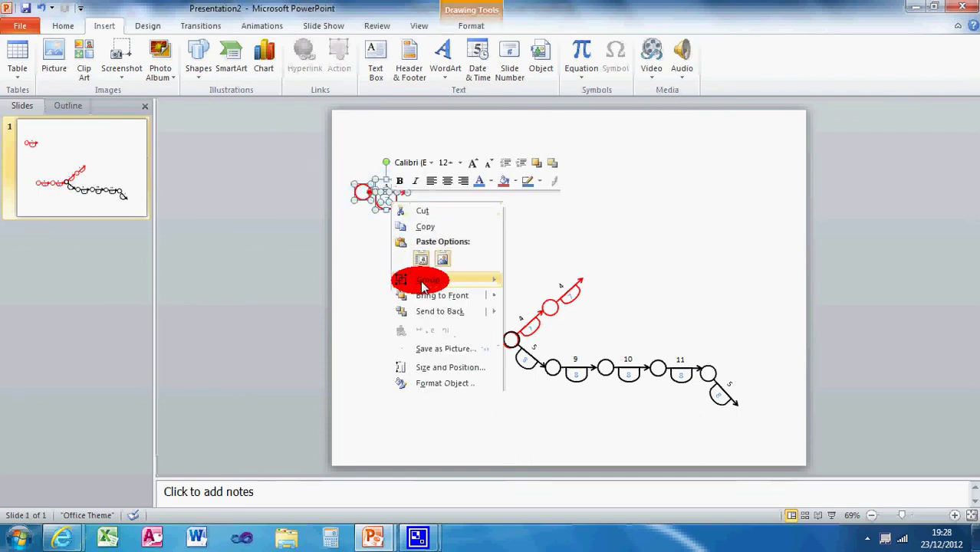
mouse_move(471, 285)
click(538, 281)
Move the regrouped unit 1 back to the start of the red chain, in line with unit 2.
click(510, 203)
drag(375, 198, 364, 345)
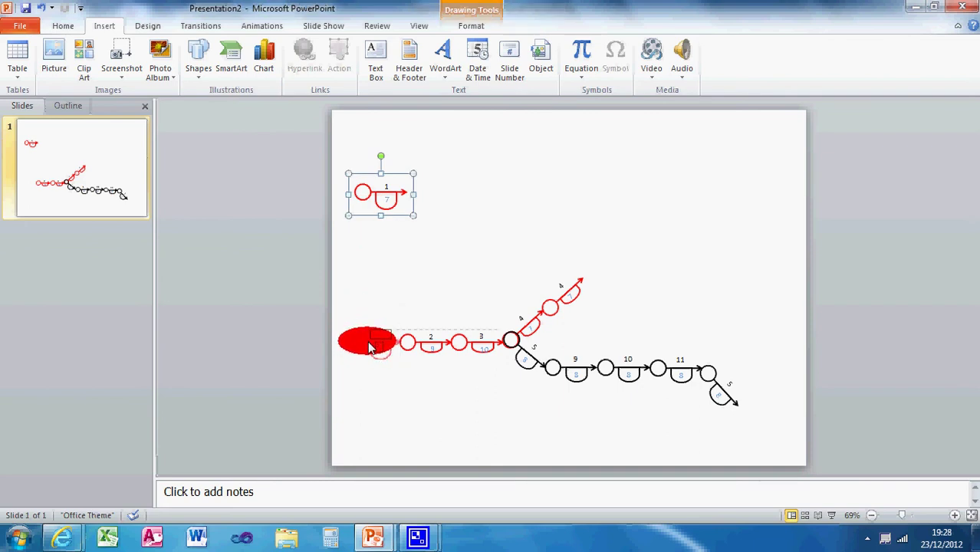
drag(366, 343, 367, 344)
click(561, 233)
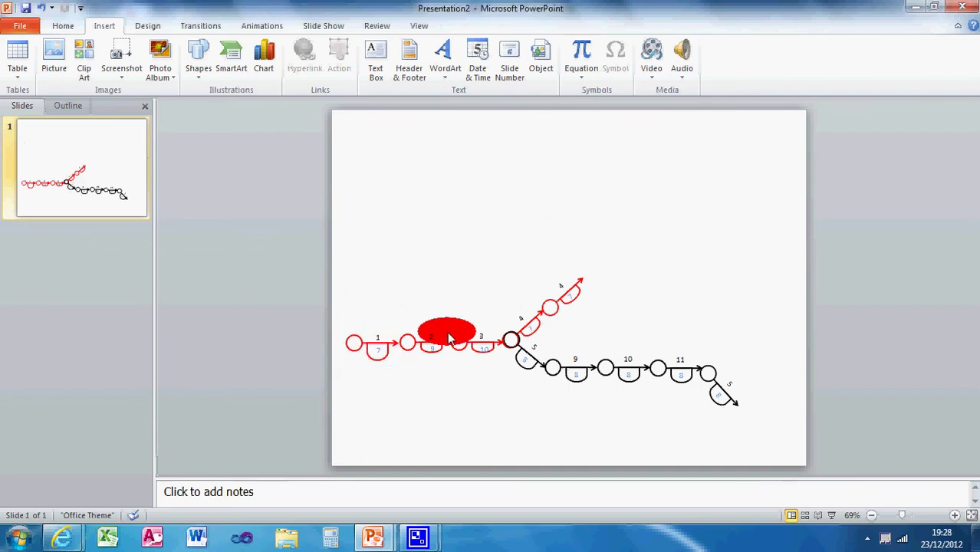
mouse_move(451, 334)
mouse_down()
mouse_move(372, 365)
mouse_move(377, 344)
mouse_move(371, 353)
mouse_up()
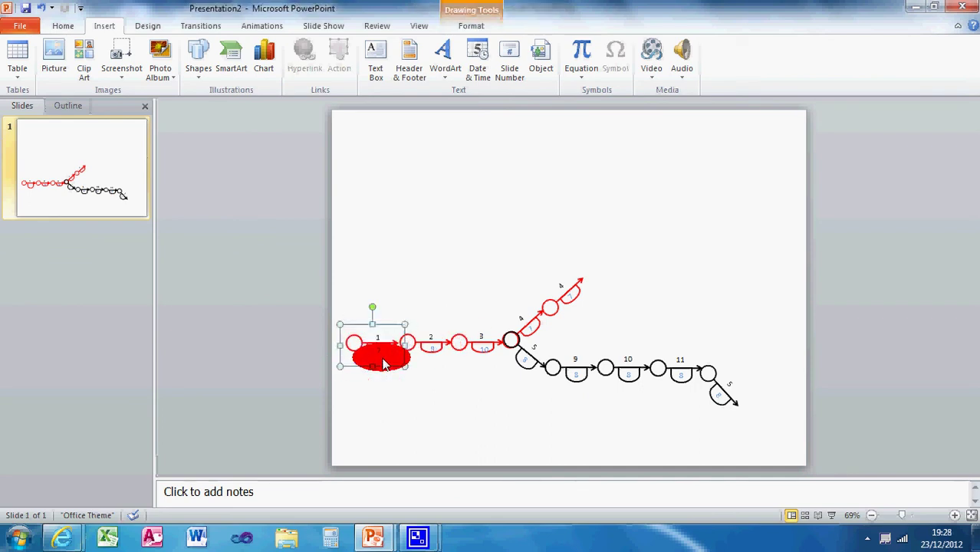
double_click(383, 345)
click(396, 271)
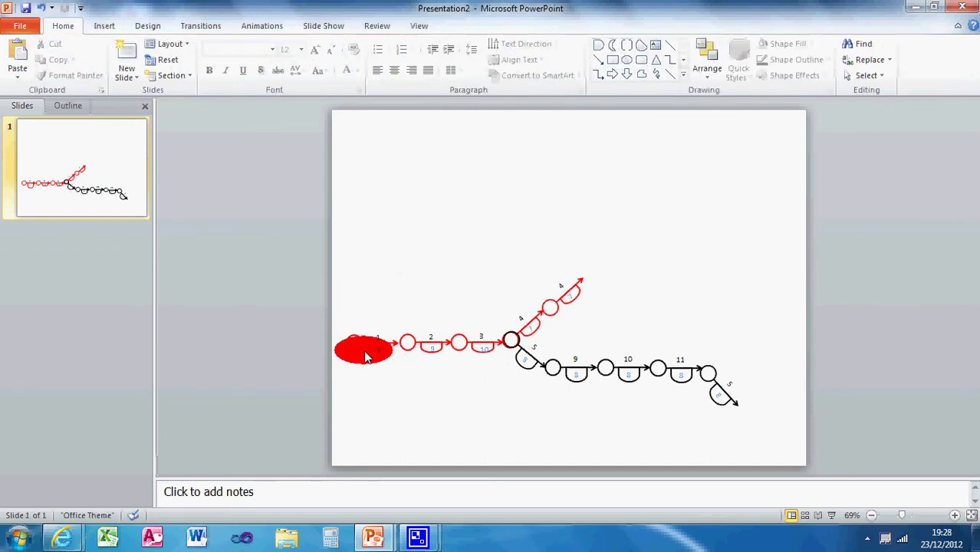
click(363, 339)
click(359, 342)
click(365, 284)
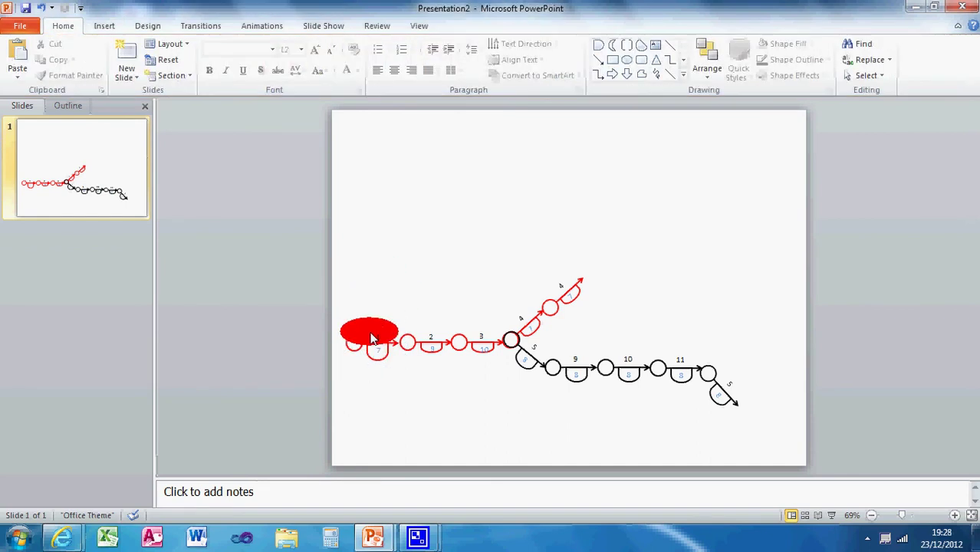
Pull unit 1 out of the chain and reposition it with its arrow tip close to the circle of unit 2.
right_click(372, 350)
mouse_move(480, 238)
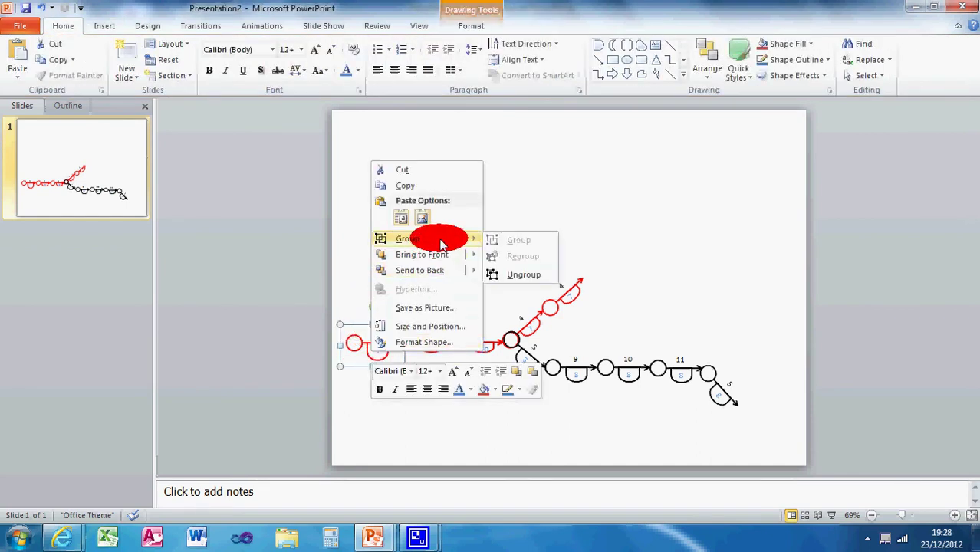
drag(535, 195, 414, 197)
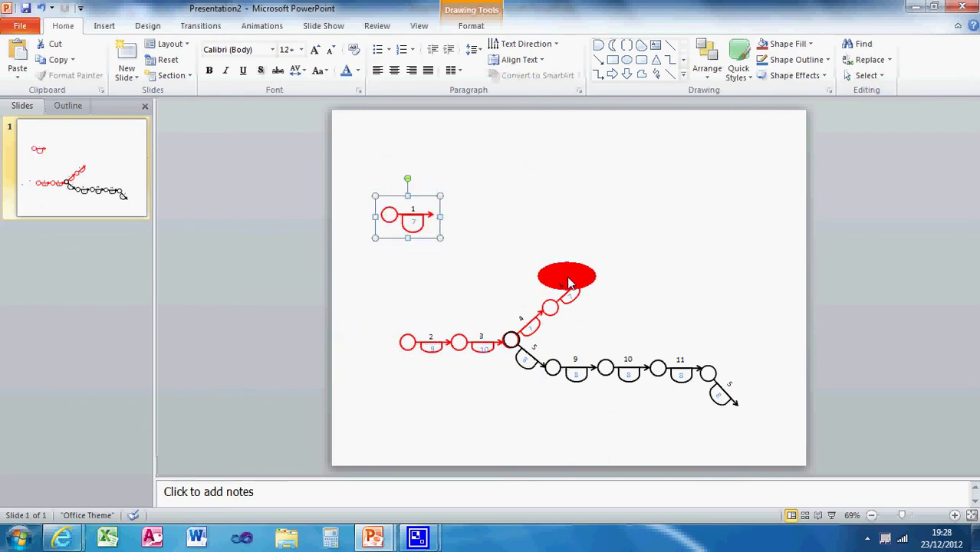
drag(569, 284, 393, 330)
click(440, 220)
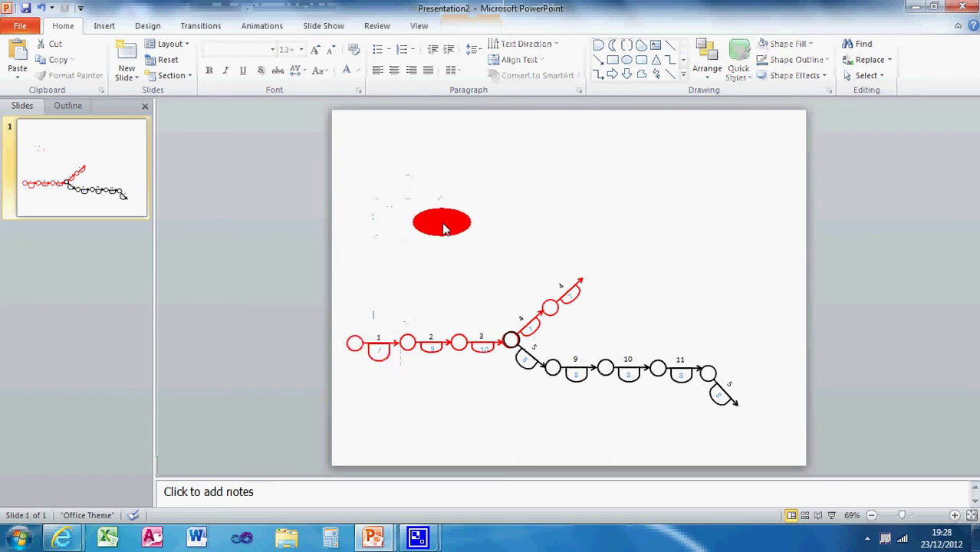
drag(568, 373, 557, 350)
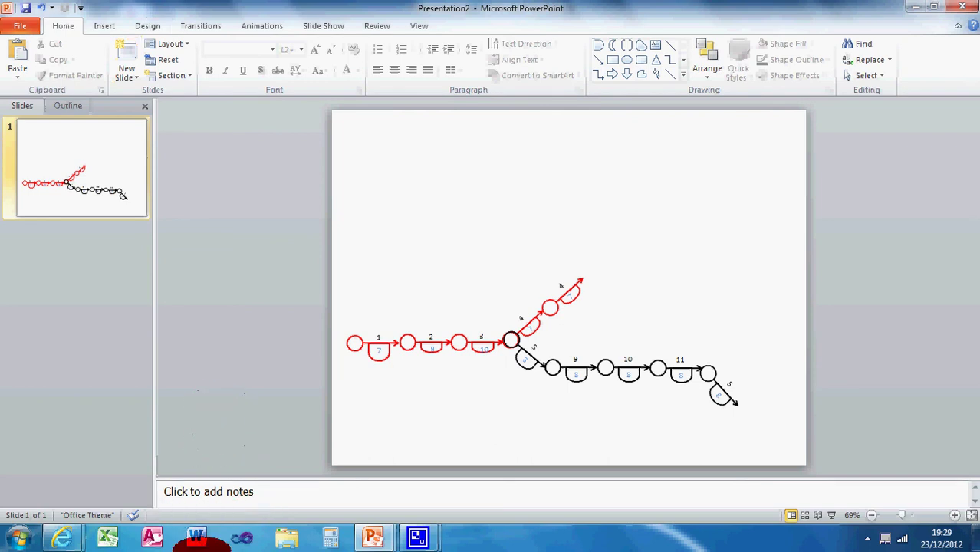
Save the presentation to the Desktop as Project Network Diagram in the PowerPoint Presentation (*.pptx) format.
click(25, 11)
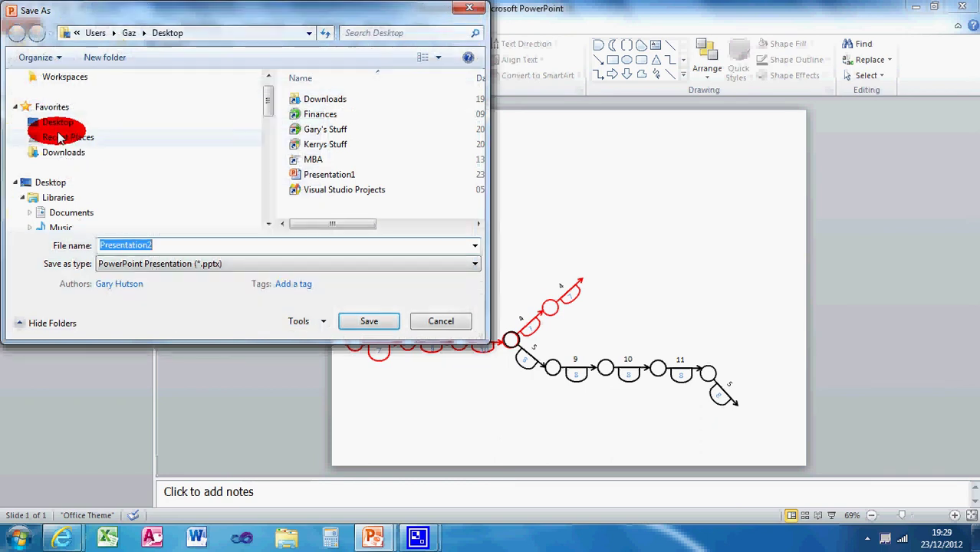
click(64, 124)
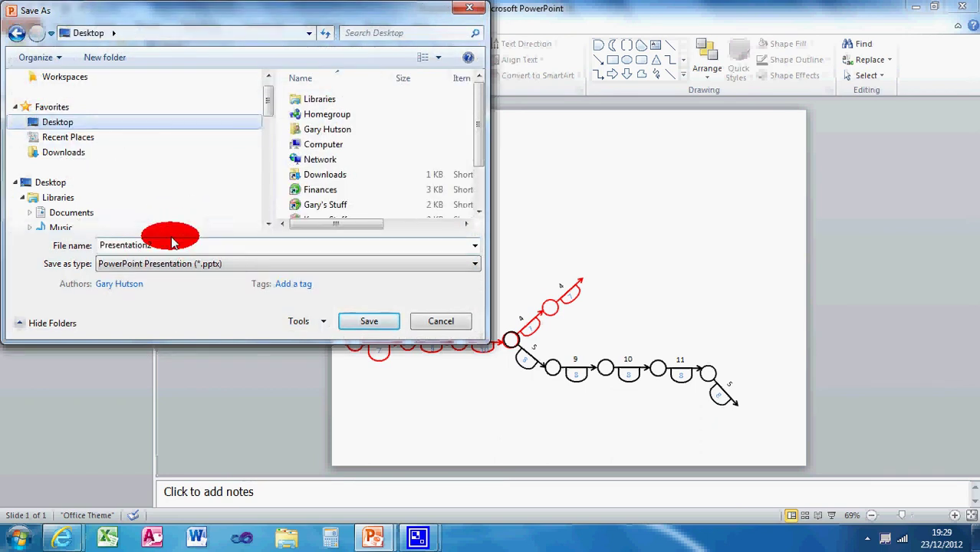
double_click(174, 246)
text(Net)
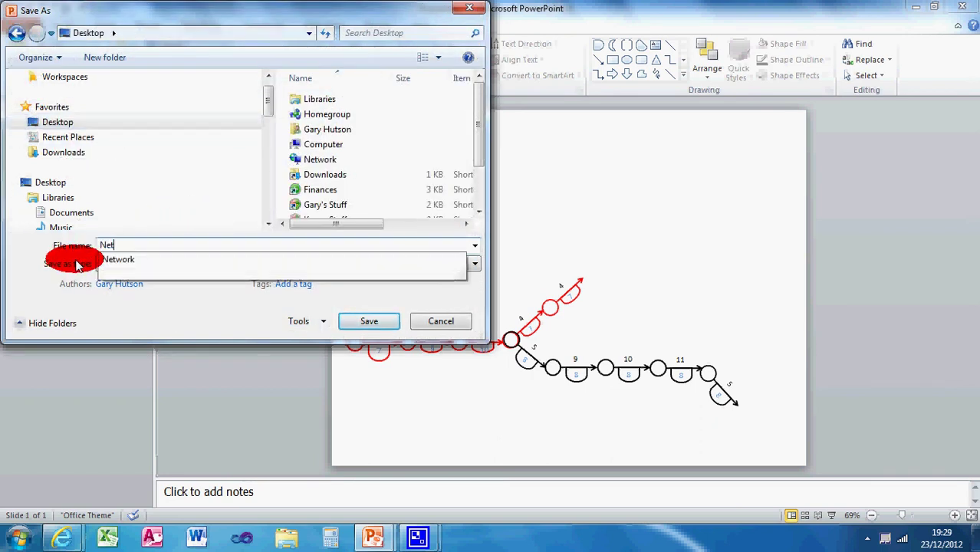
key(BackSpace)
key(BackSpace)
text(Project)
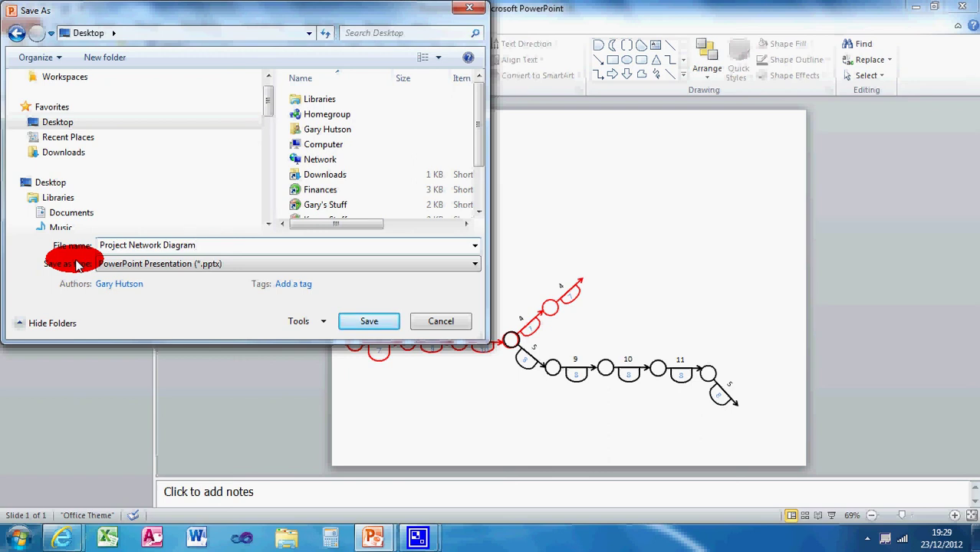
click(138, 266)
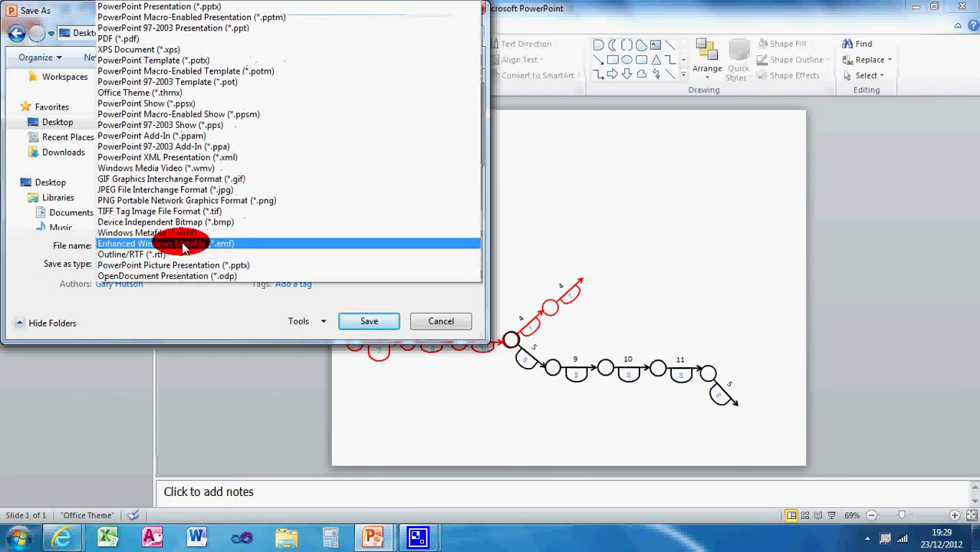
click(198, 6)
click(373, 322)
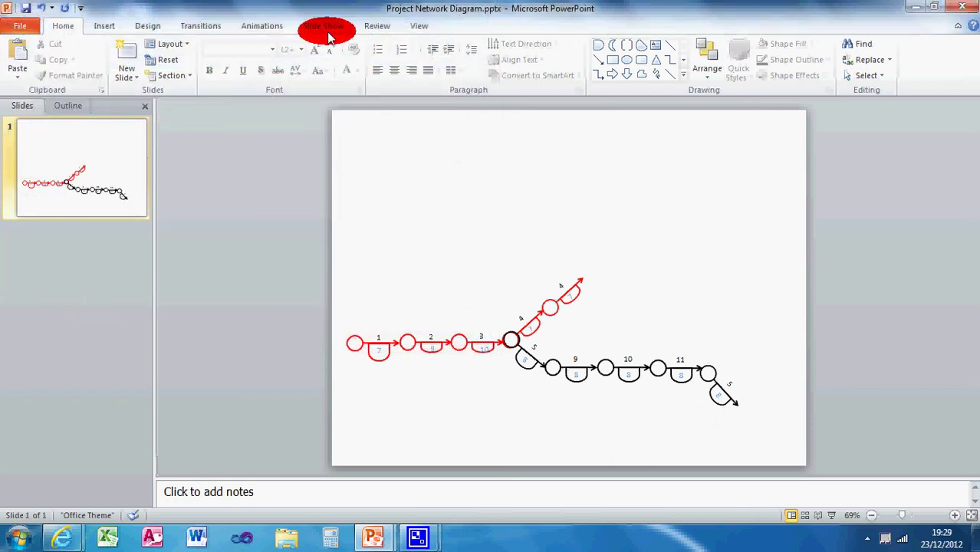